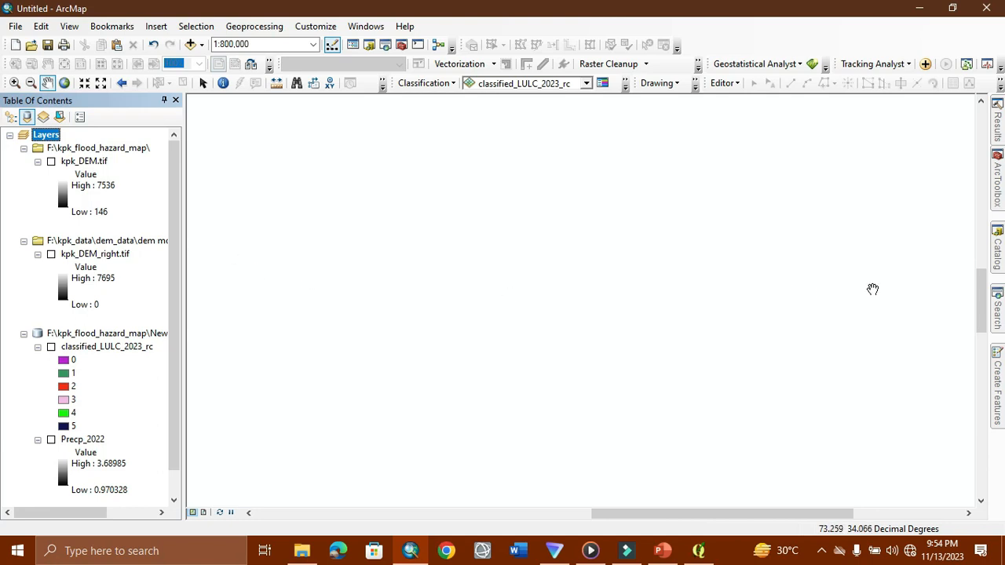
- Search the tools for "fill" and open the Spatial Analyst Fill tool
left_click(997, 306)
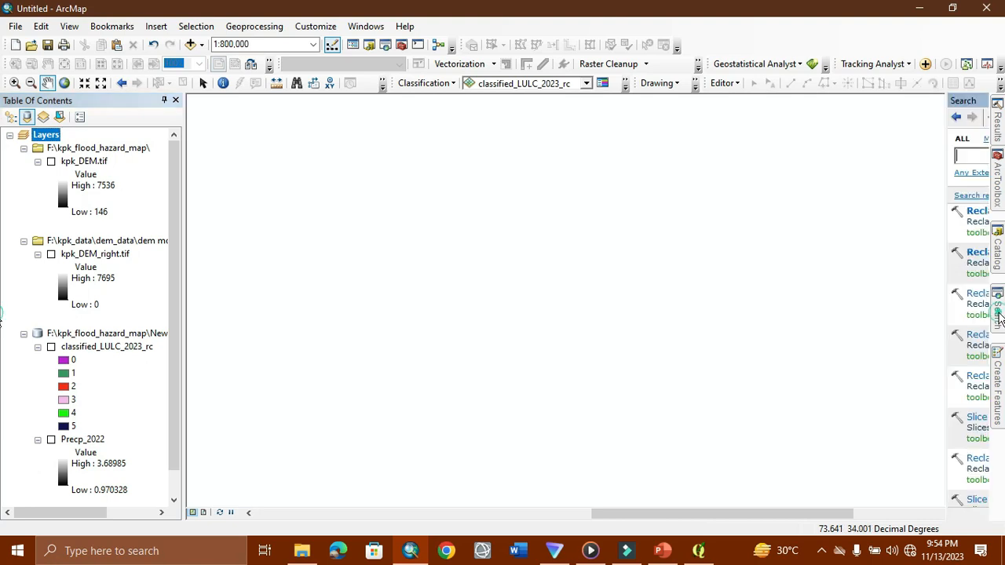
left_click(879, 155)
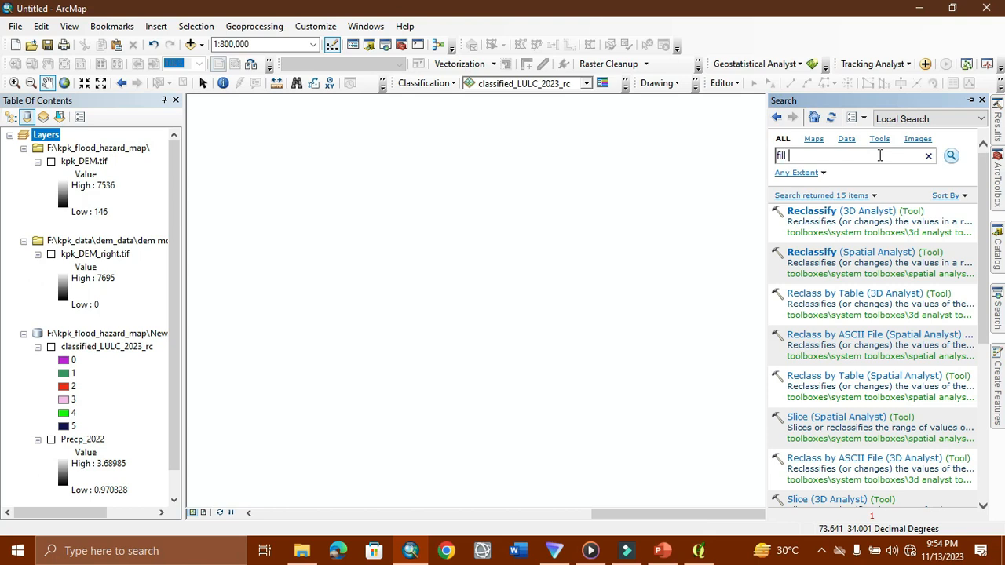
key("Return")
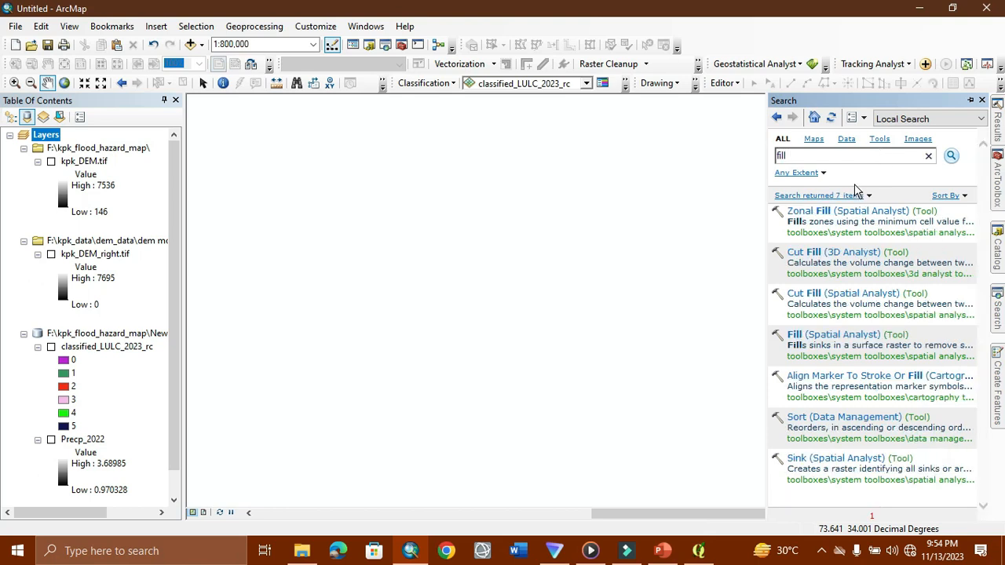
left_click(815, 334)
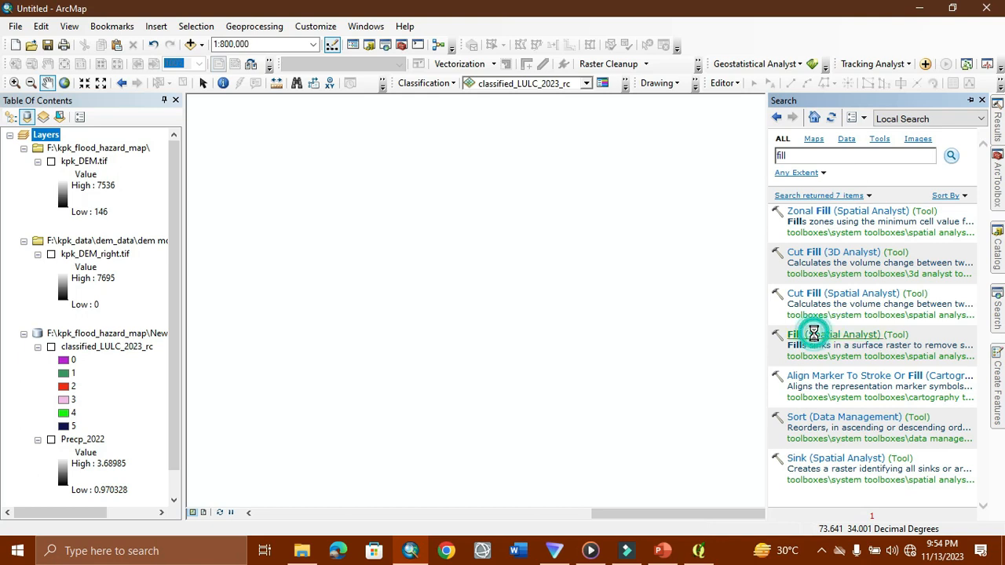
- Run Fill on the kpk_DEM.tif surface raster, saving the output as fill in New File Geodatabase.gdb
left_click(618, 221)
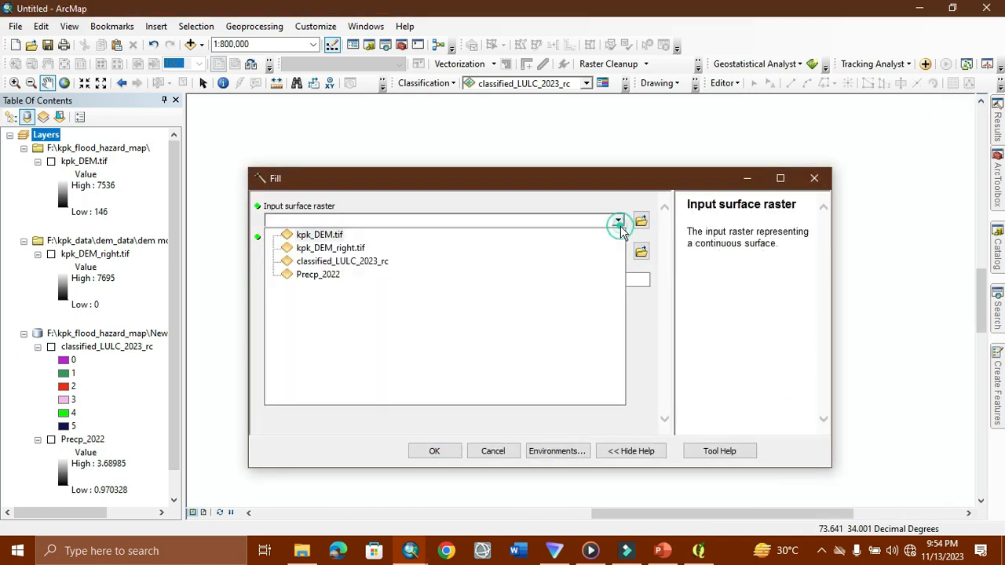
left_click(321, 235)
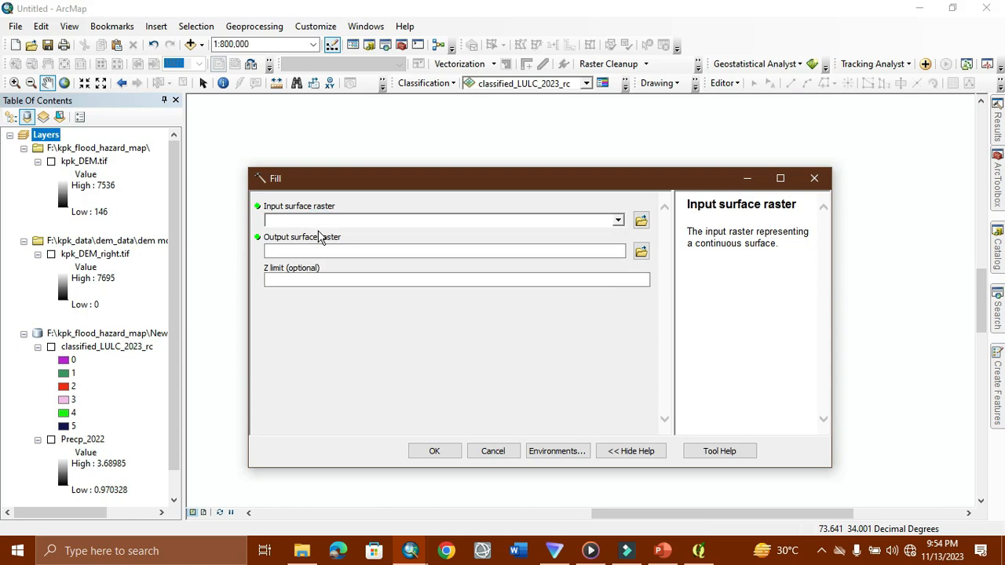
left_click(639, 252)
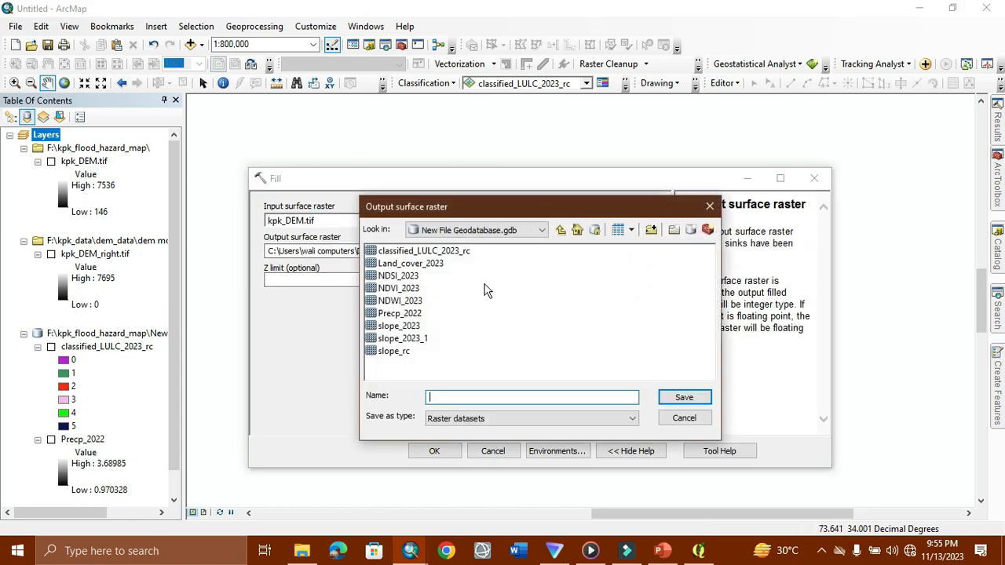
left_click(476, 397)
left_click(684, 397)
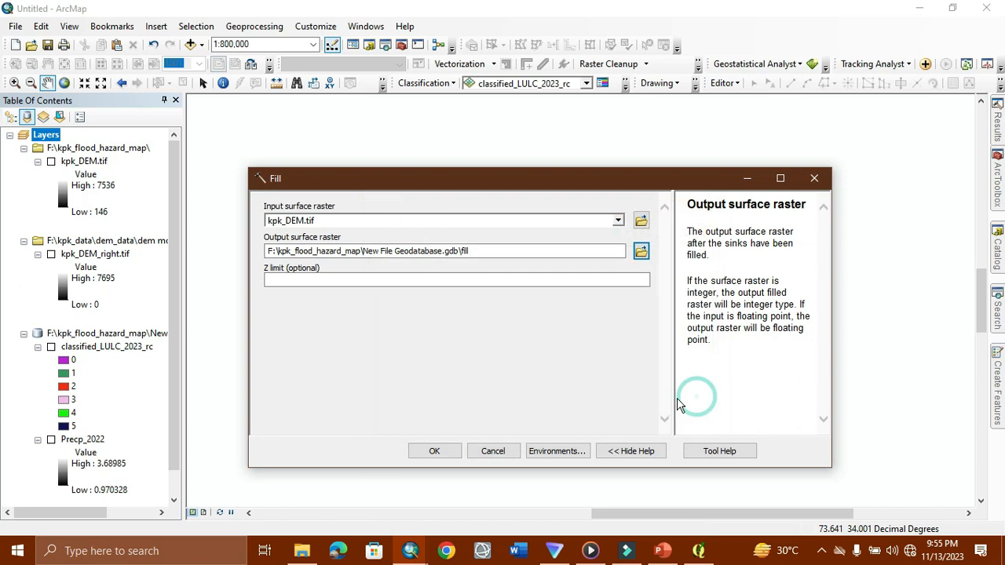
left_click(441, 451)
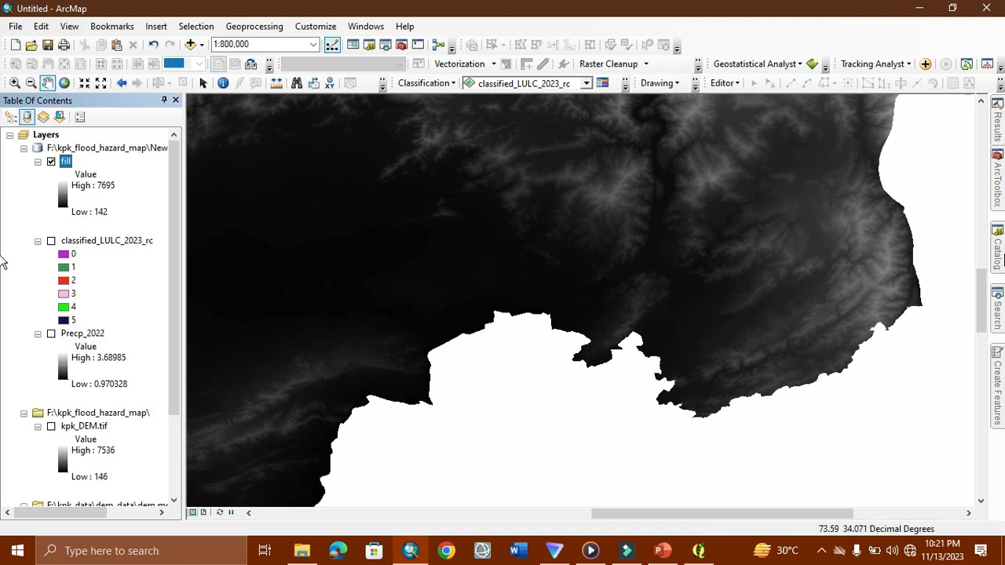
- Search the tools for "slope" and open the Spatial Analyst Slope tool
left_click(1000, 310)
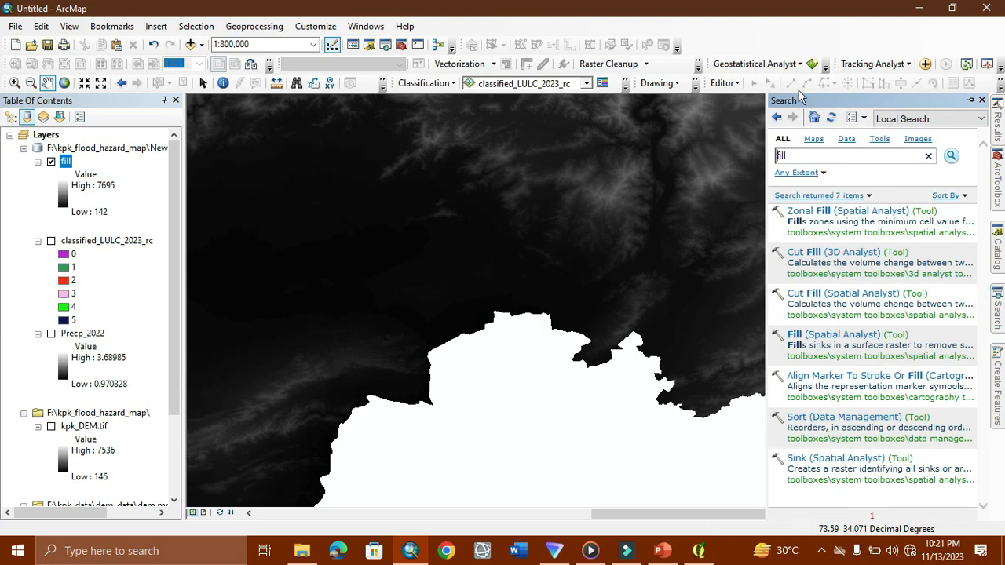
left_click(817, 157)
key("BackSpace")
key("BackSpace")
type("slope")
key("Return")
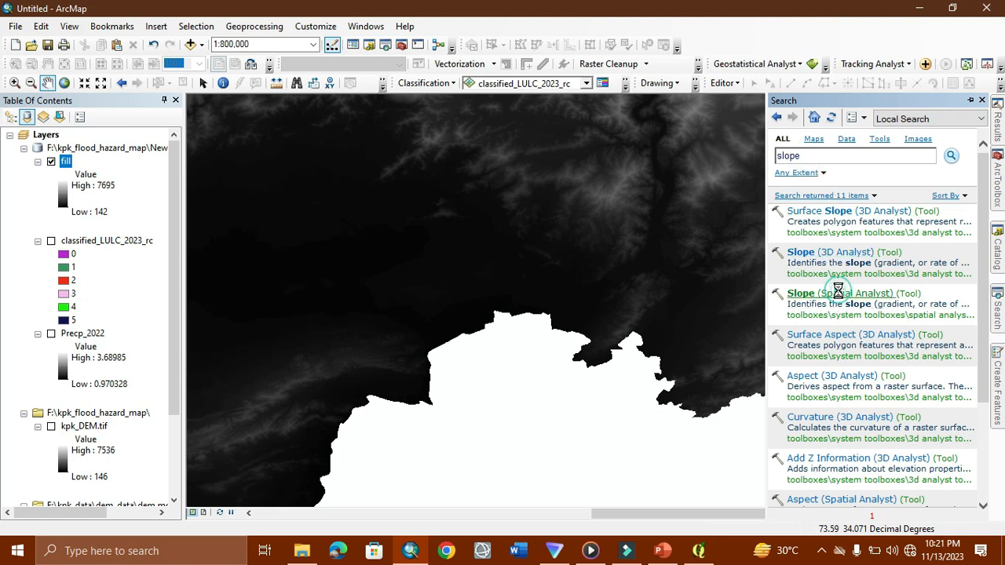
left_click(837, 294)
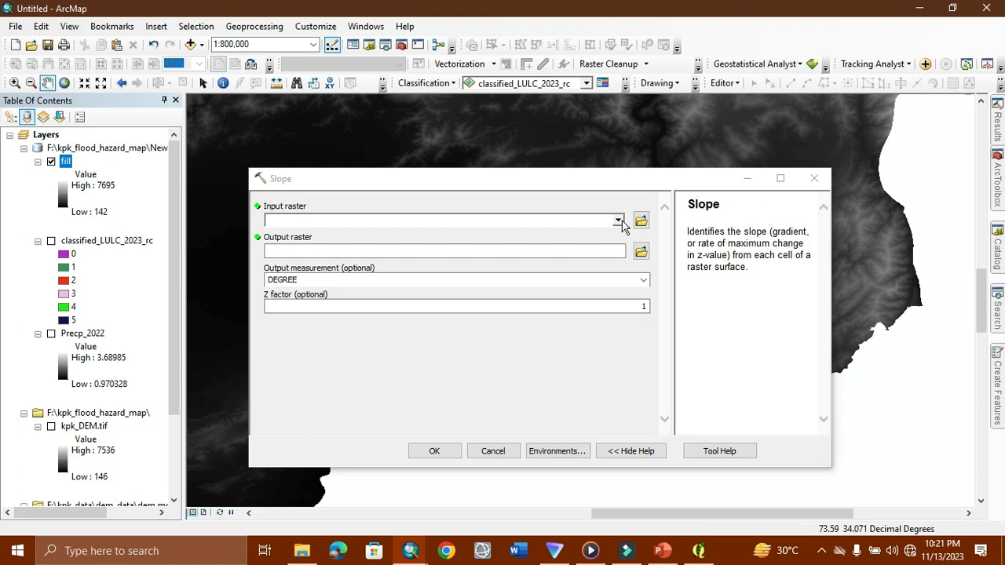
- Run Slope on the fill raster in degrees with a Z factor of 1, saving the output as slope_kpk in New File Geodatabase.gdb
left_click(619, 222)
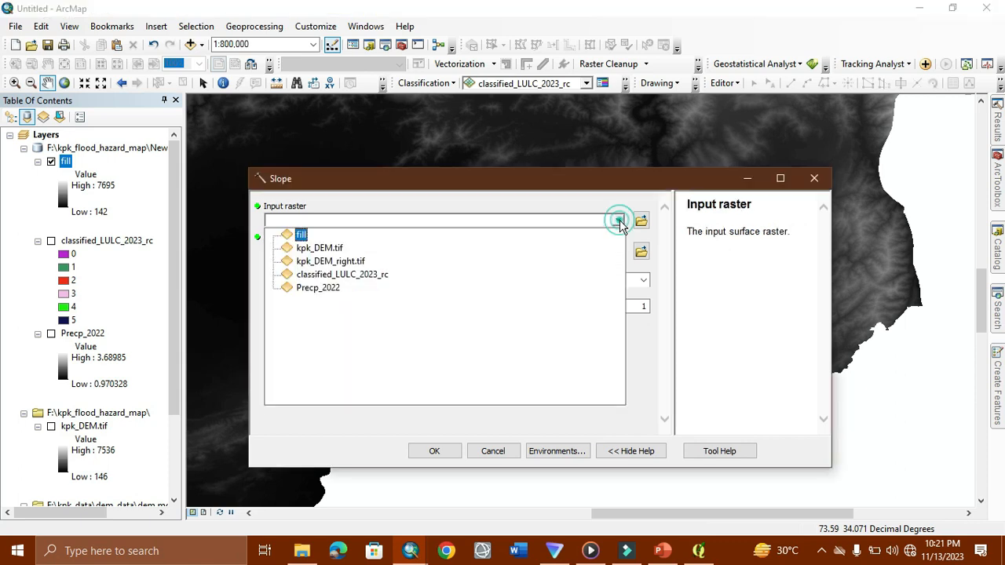
left_click(303, 236)
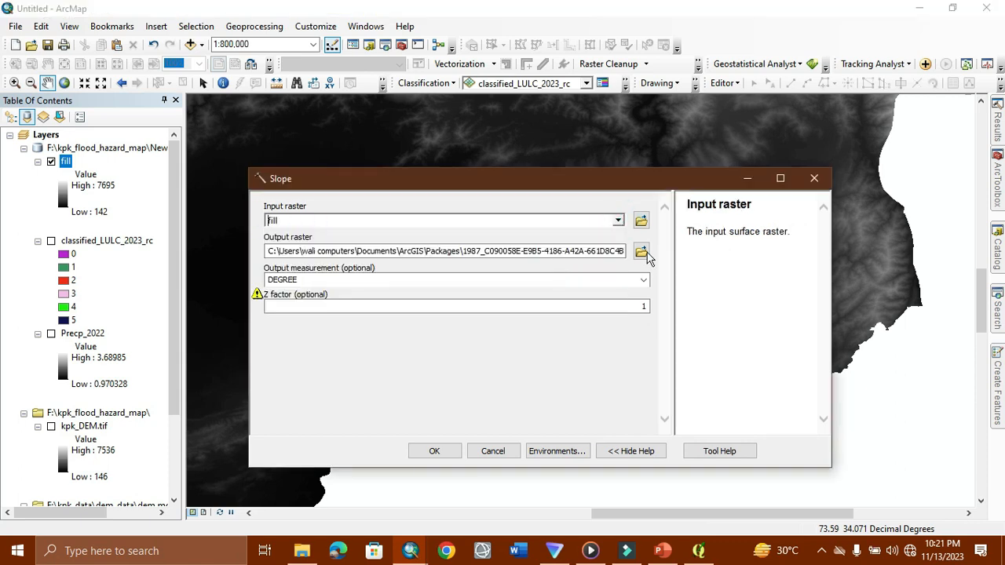
left_click(640, 252)
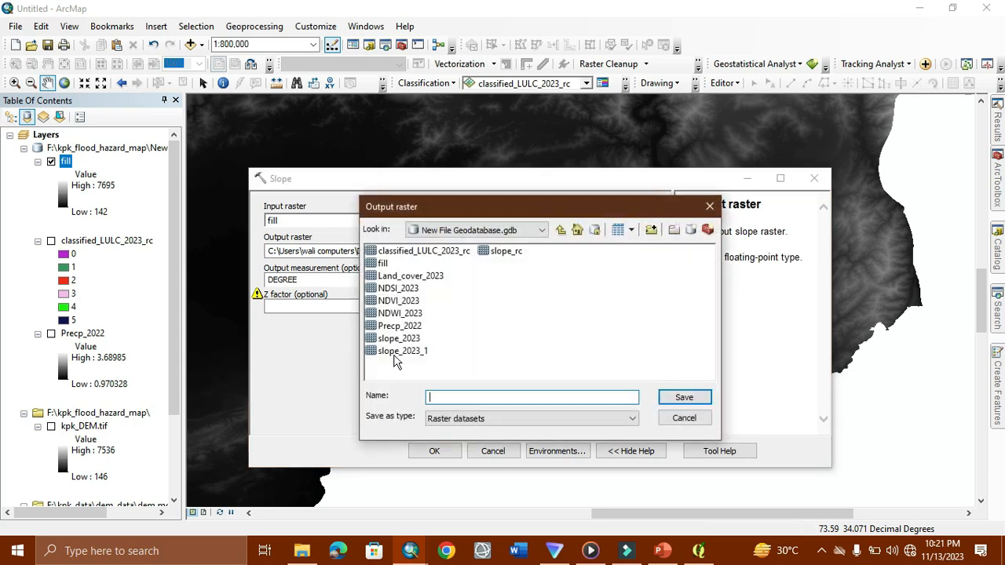
left_click(439, 397)
left_click(683, 399)
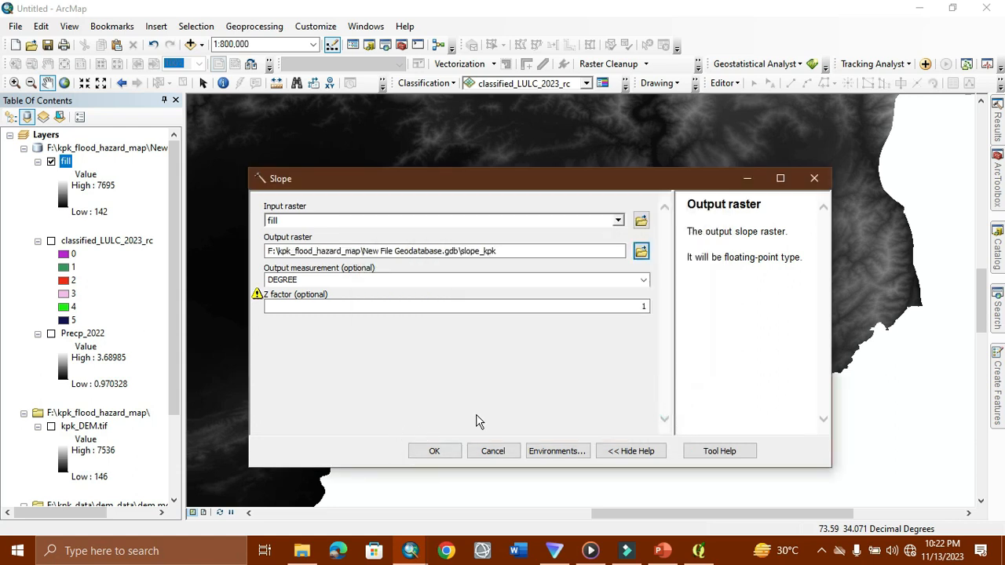
left_click(572, 306)
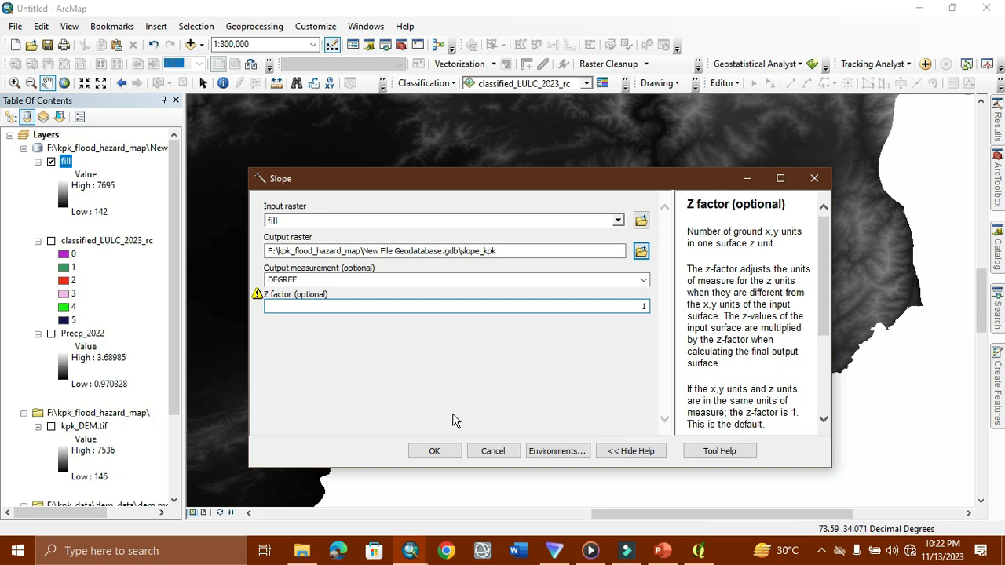
left_click(432, 452)
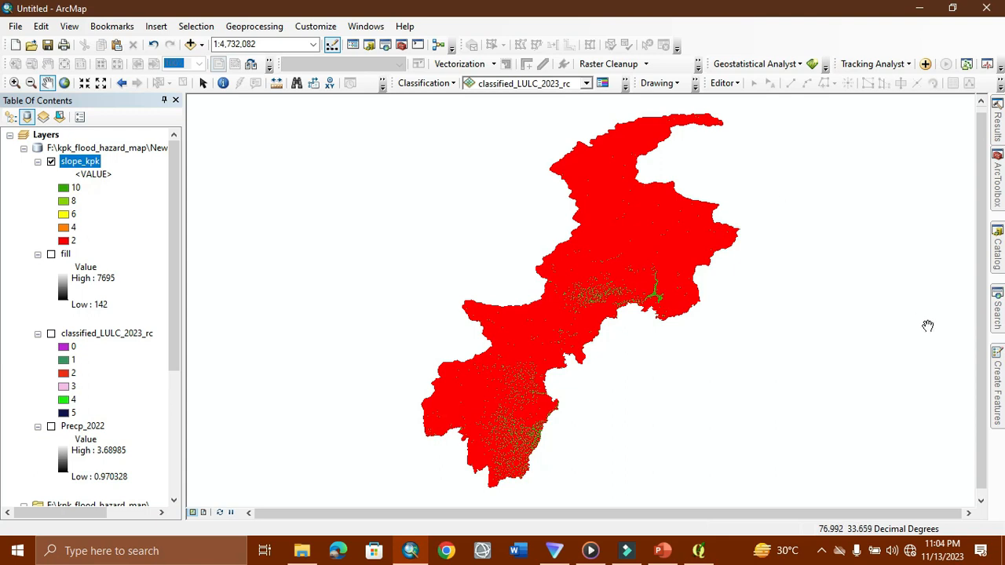
- Clear the "reclassify" term from the tool search
left_click(996, 326)
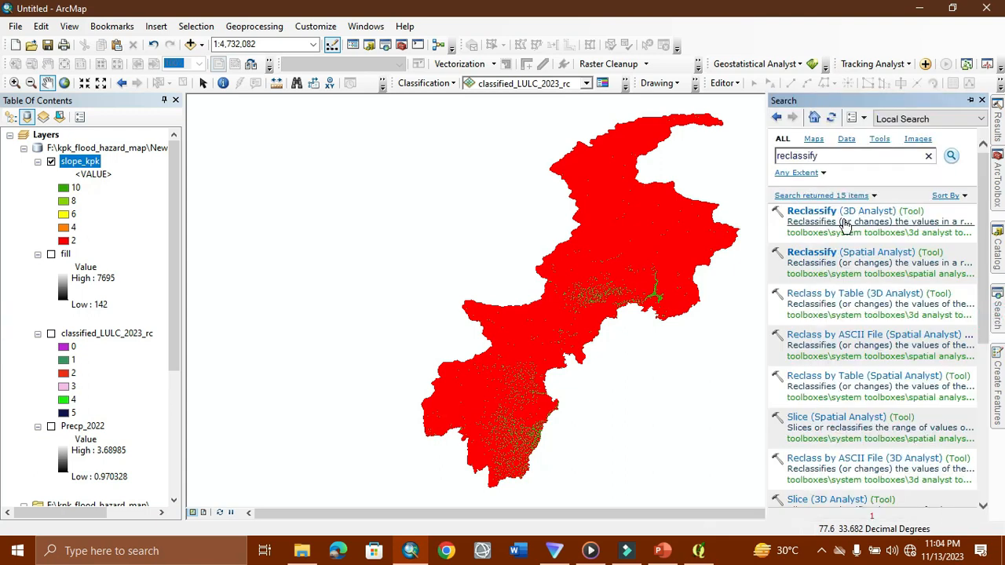
double_click(844, 161)
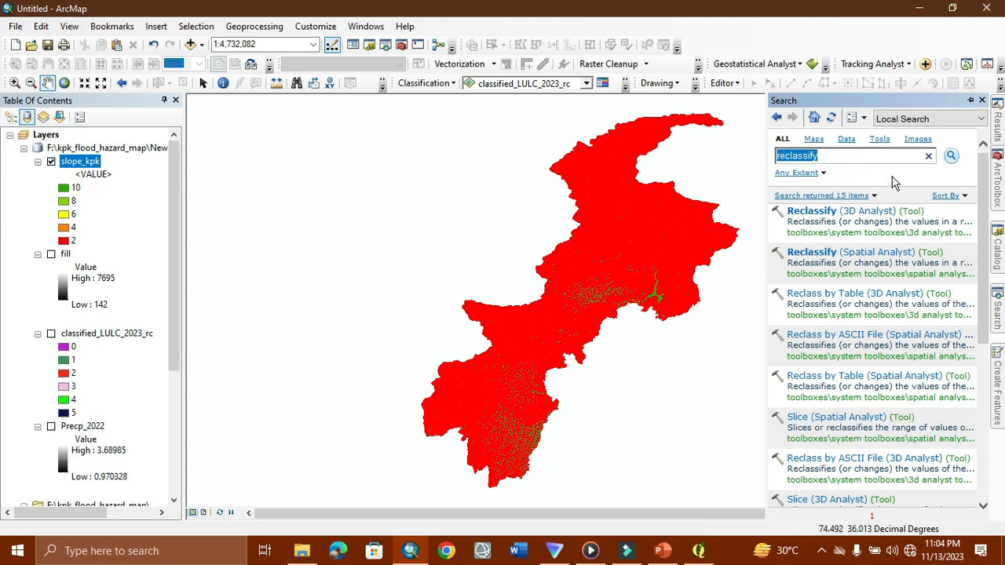
left_click(930, 158)
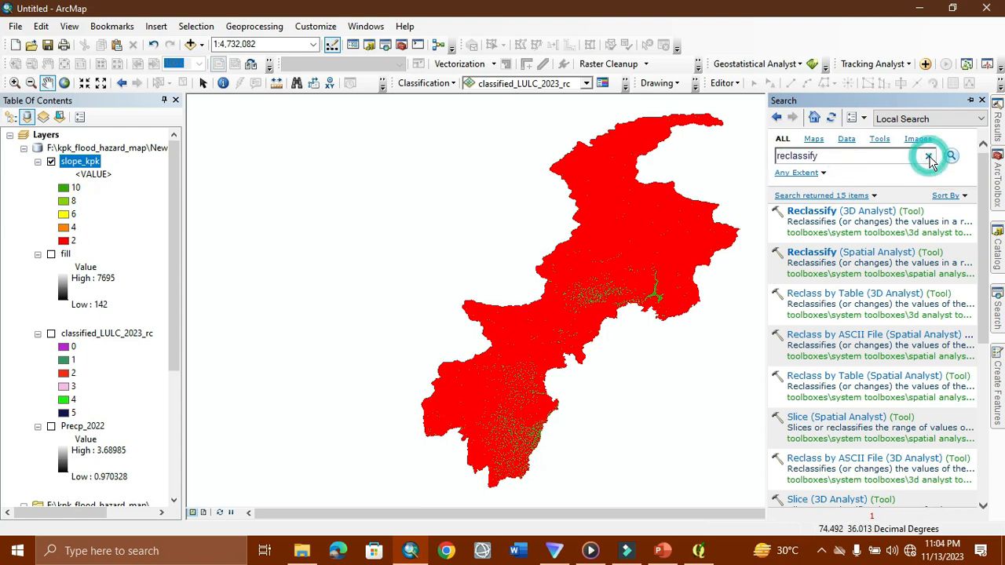
left_click(832, 154)
key("BackSpace")
key("BackSpace")
key("BackSpace")
key("BackSpace")
key("BackSpace")
key("BackSpace")
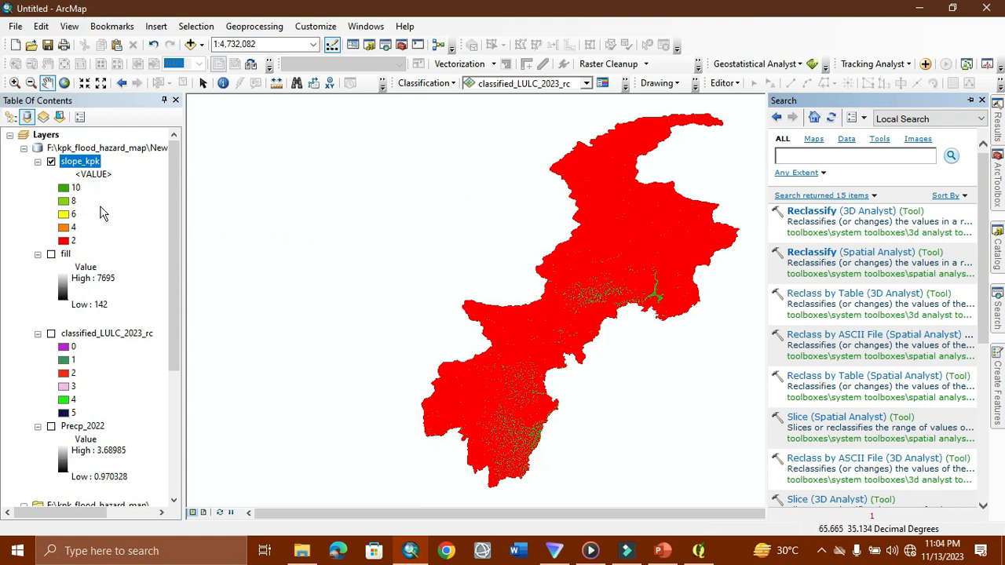
- Examine the class ranges and labels in the slope_kpk layer's symbology properties
right_click(78, 166)
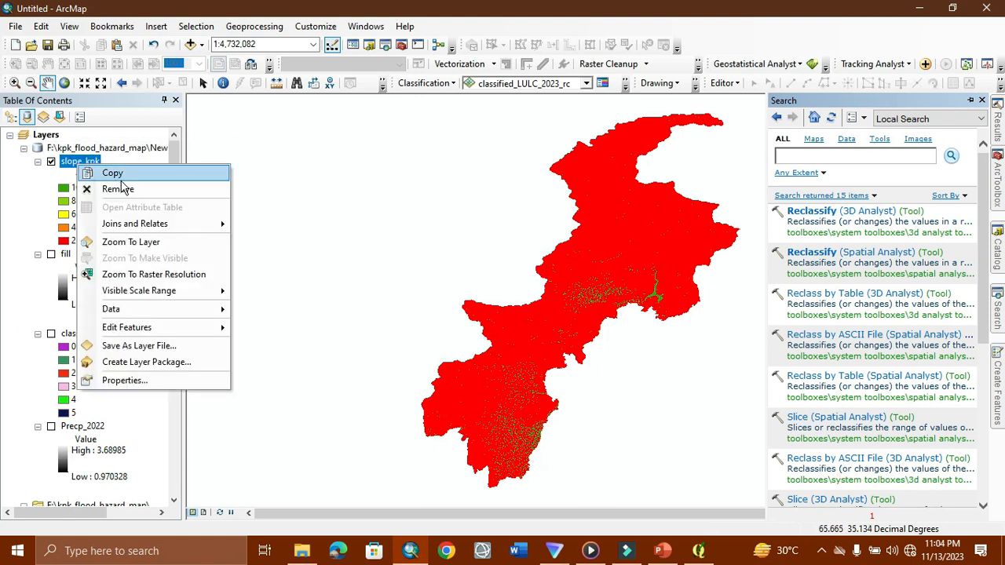
left_click(144, 382)
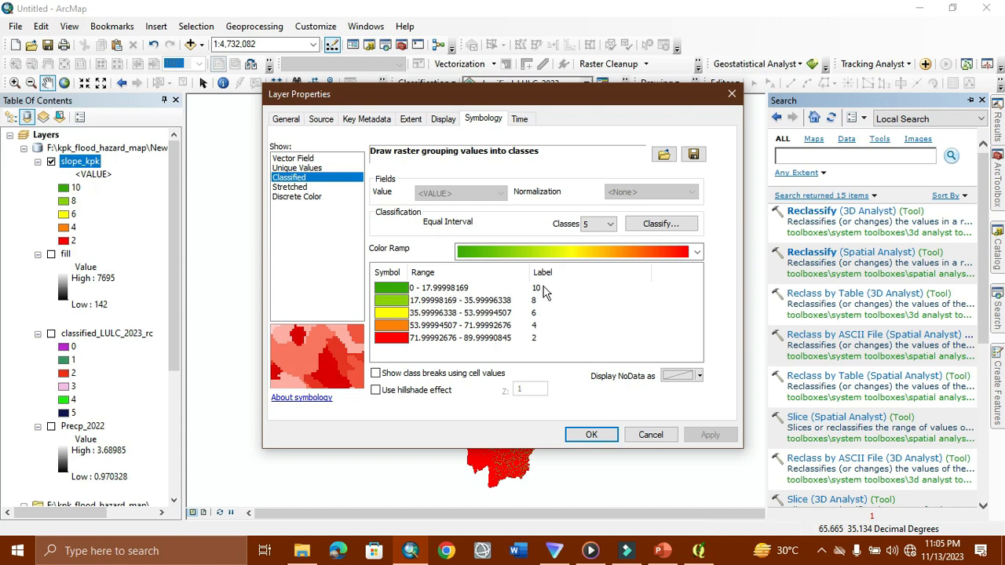
left_click(586, 437)
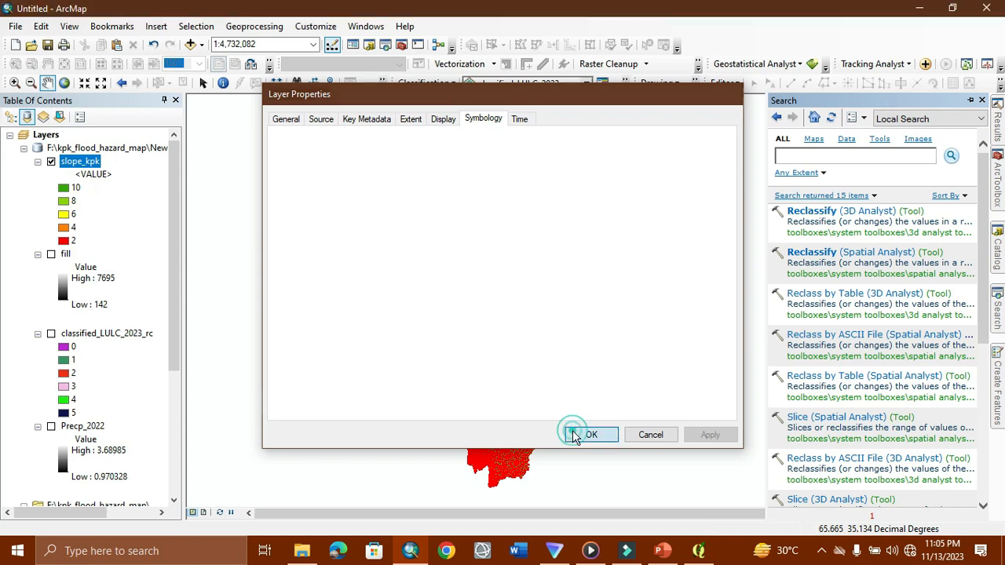
- Search the tools for "flow direction" and open the Spatial Analyst Flow Direction tool
left_click(867, 157)
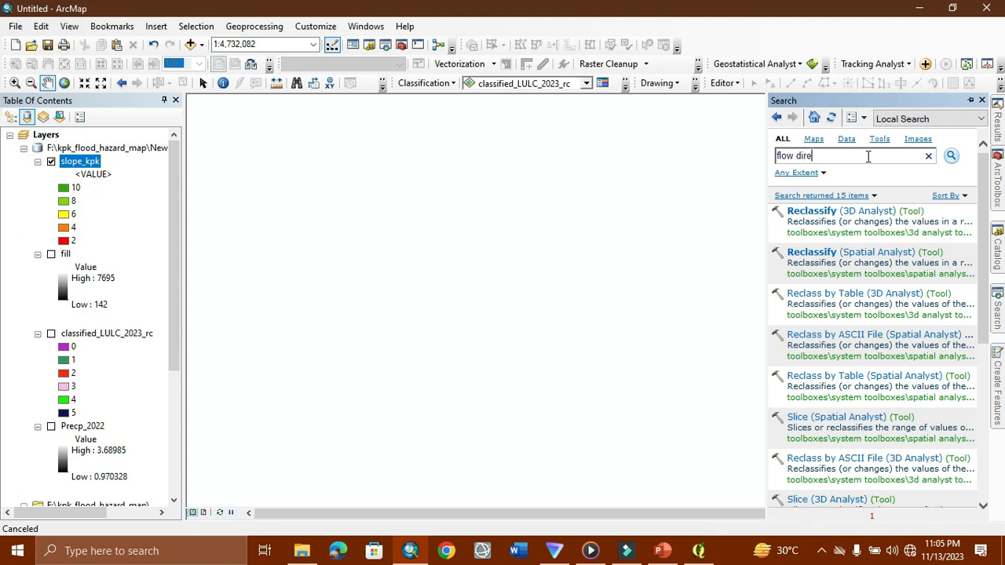
key("Return")
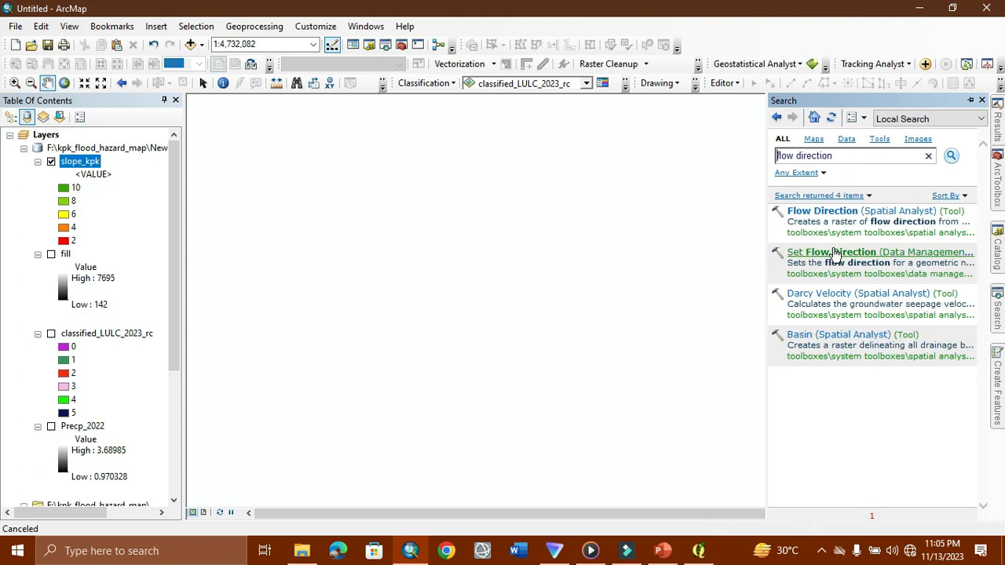
left_click(809, 212)
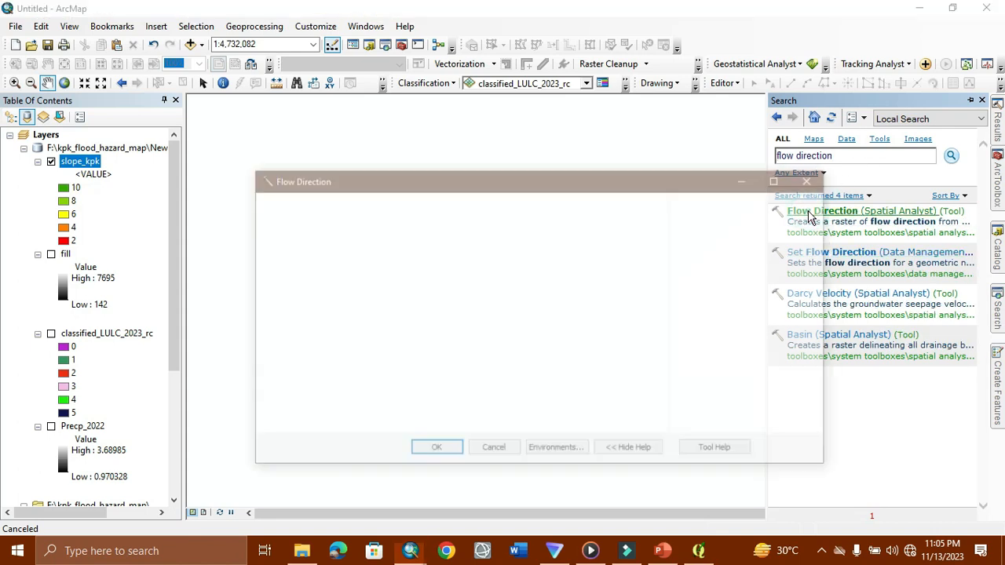
- Run Flow Direction on the fill raster, saving the output as Flow_dir in New File Geodatabase.gdb
left_click(618, 220)
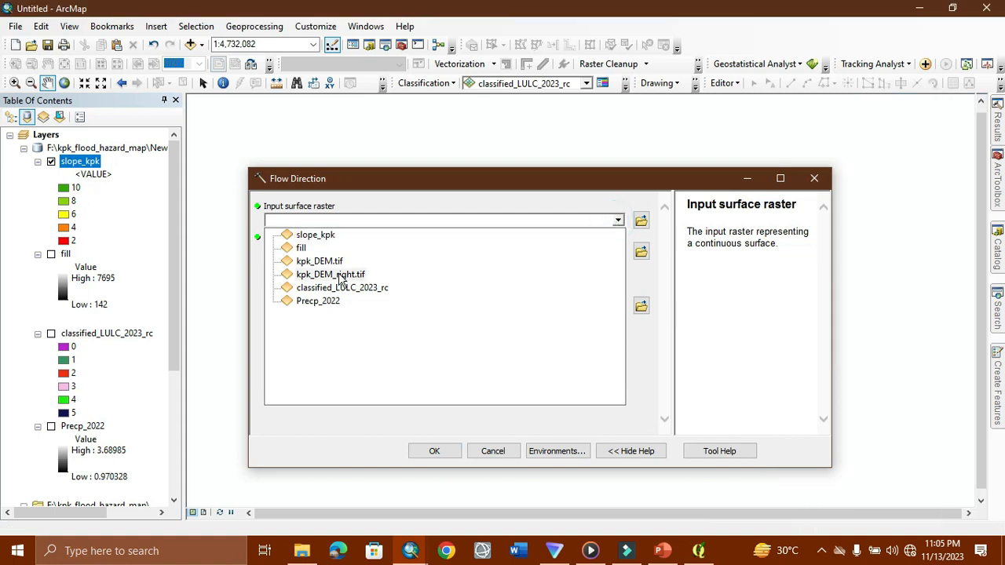
left_click(307, 237)
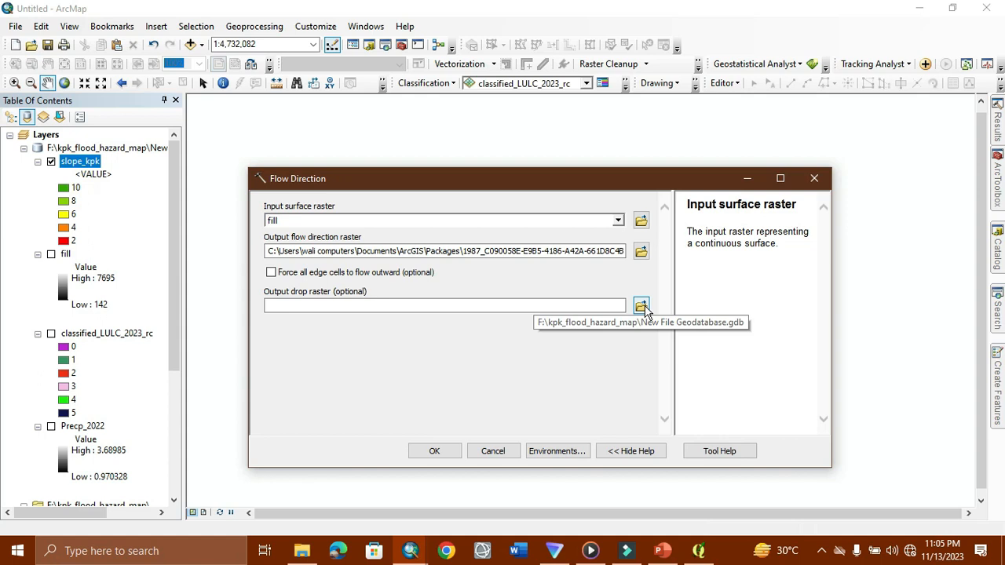
left_click(640, 253)
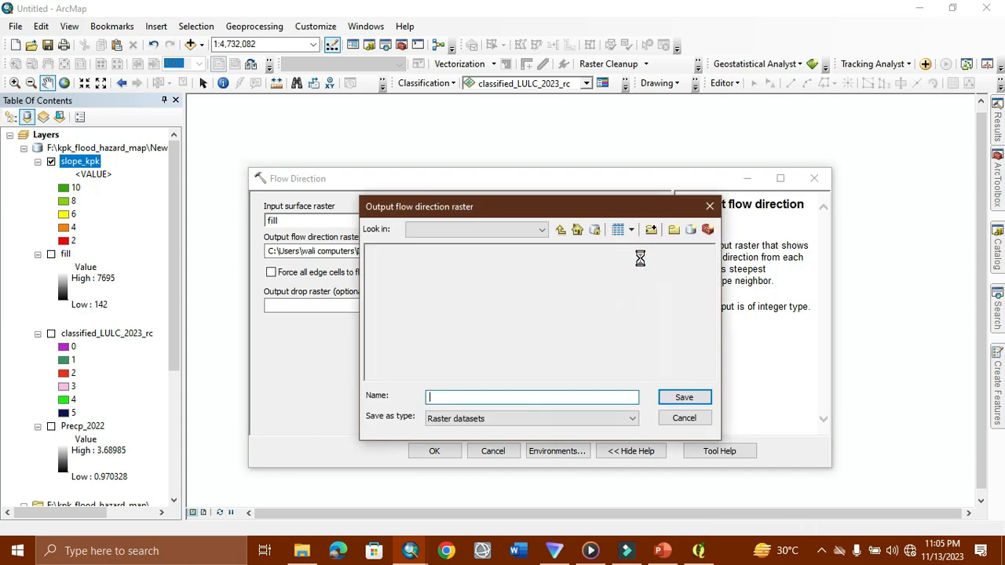
left_click(468, 398)
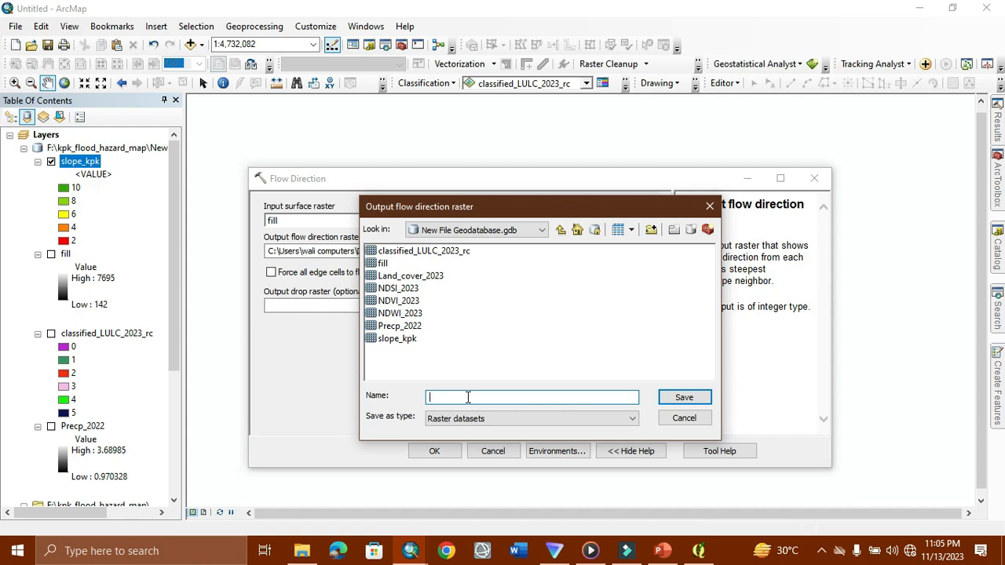
type("Flow_dir")
left_click(678, 400)
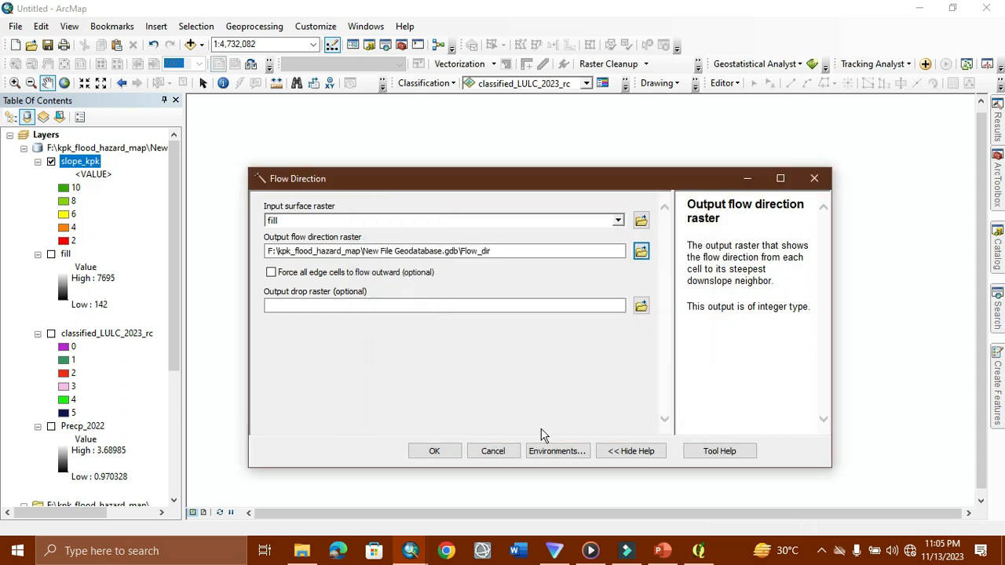
left_click(434, 453)
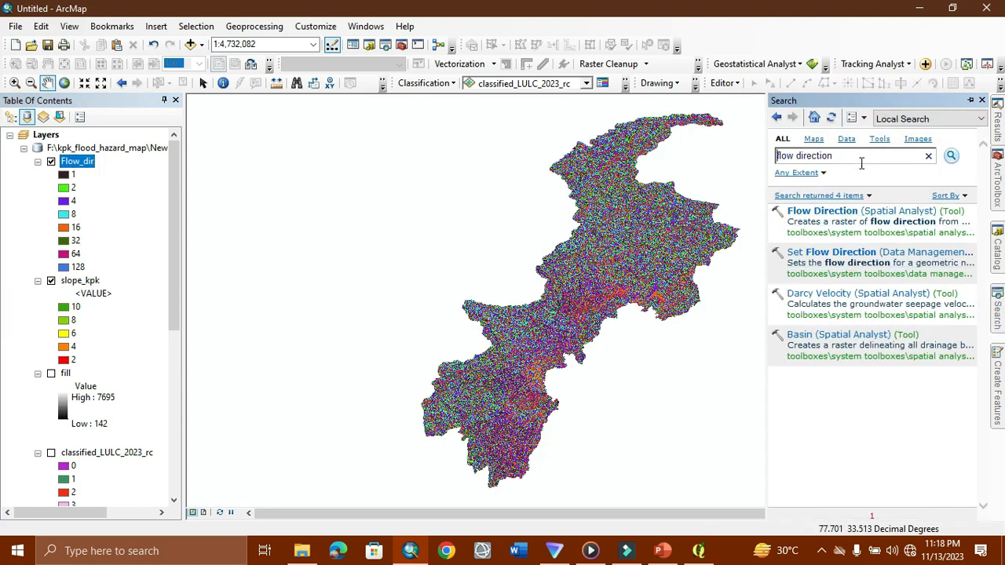
- Search the tools for "flow accumulation" and open the Spatial Analyst Flow Accumulation tool
left_click(862, 160)
key("BackSpace")
key("BackSpace")
key("BackSpace")
key("BackSpace")
key("BackSpace")
key("BackSpace")
key("BackSpace")
key("BackSpace")
key("BackSpace")
type("s")
key("BackSpace")
type("accumulstion")
key("Return")
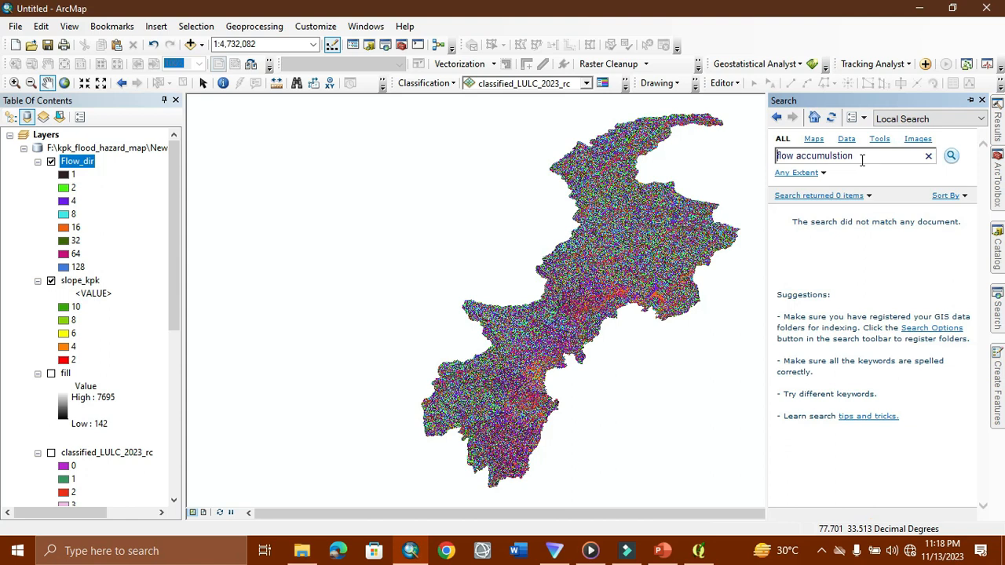
left_click(841, 156)
key("BackSpace")
key("BackSpace")
type("at")
key("Return")
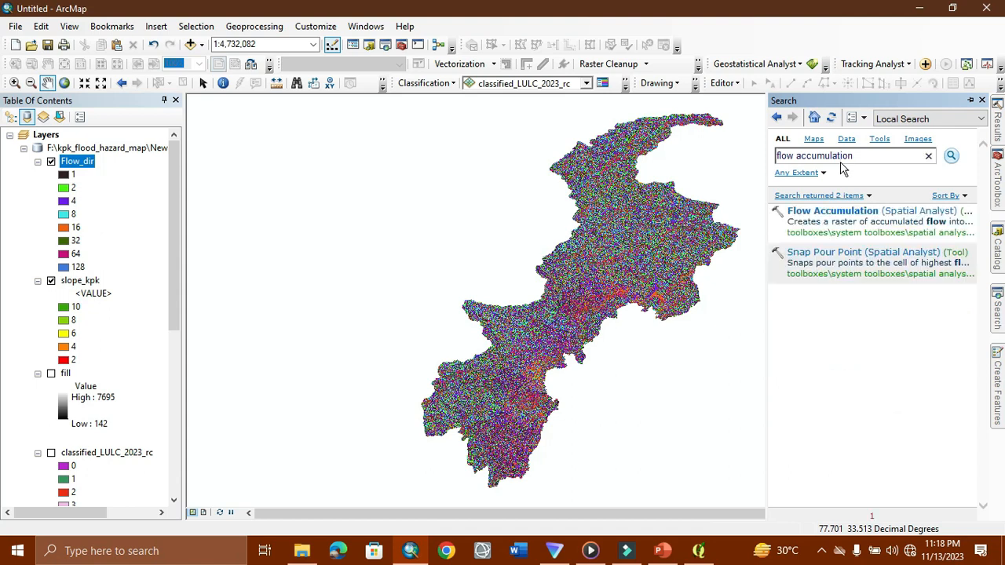
left_click(830, 213)
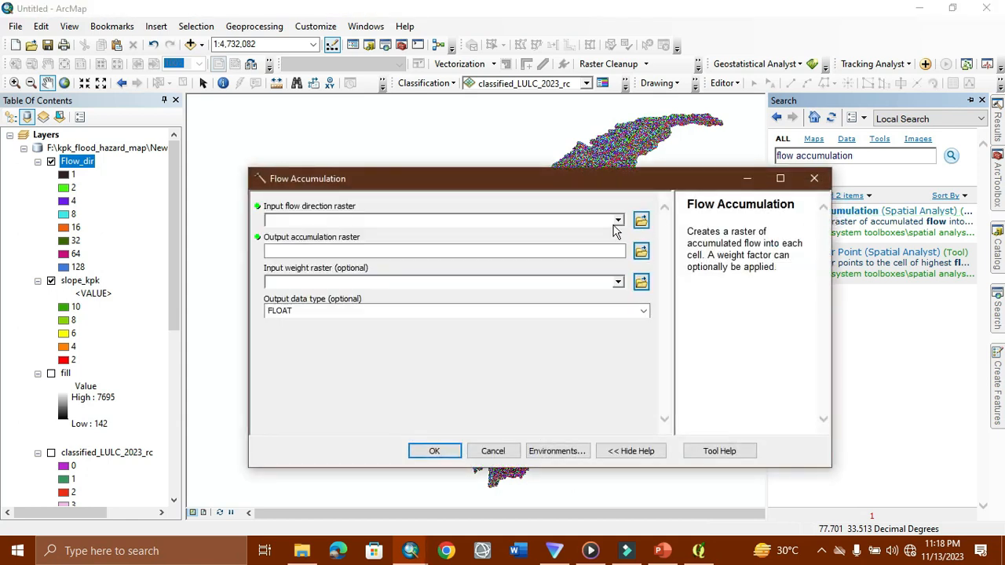
- Run Flow Accumulation on the Flow_dir raster, saving the output as flow_accum in New File Geodatabase.gdb
left_click(618, 221)
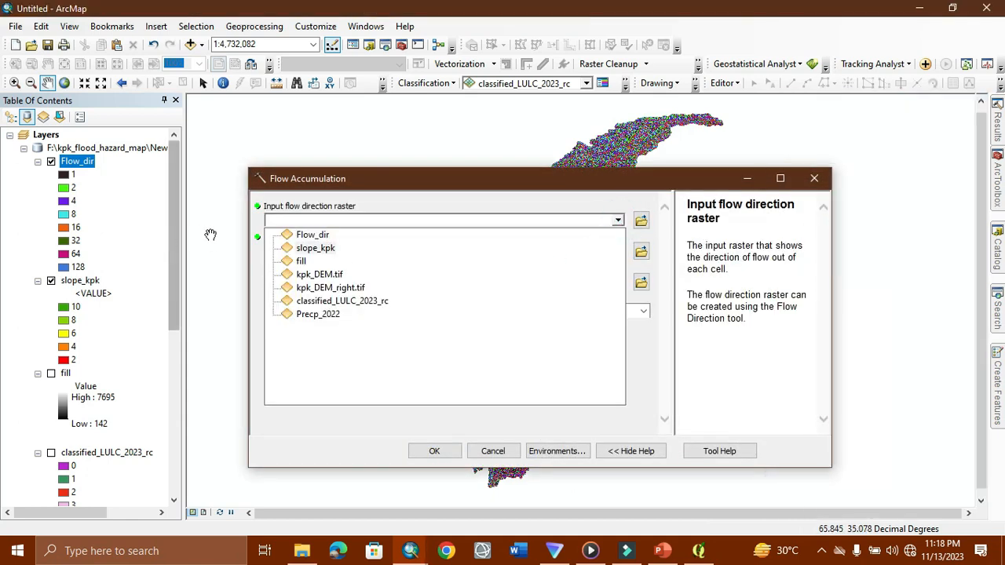
left_click(318, 235)
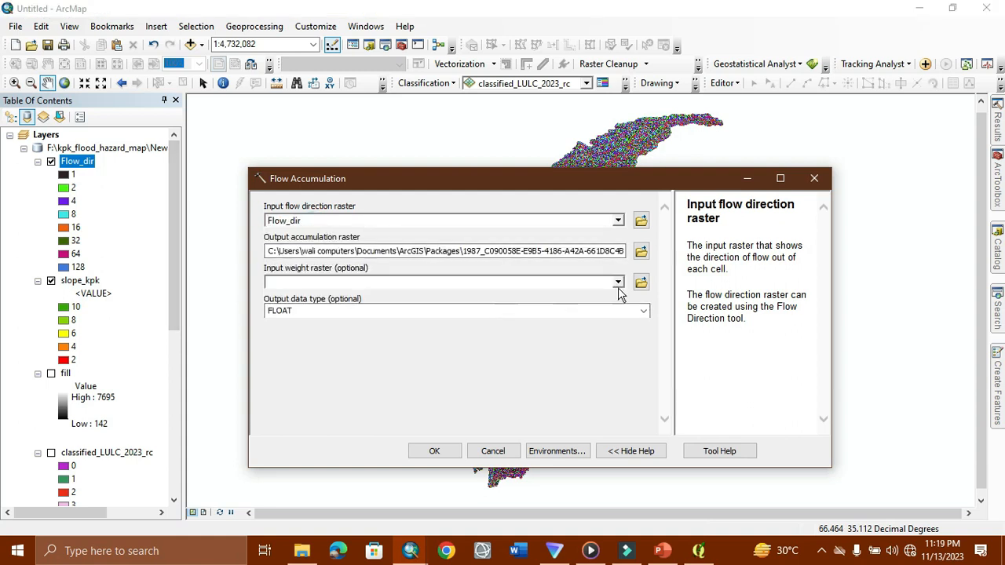
left_click(641, 250)
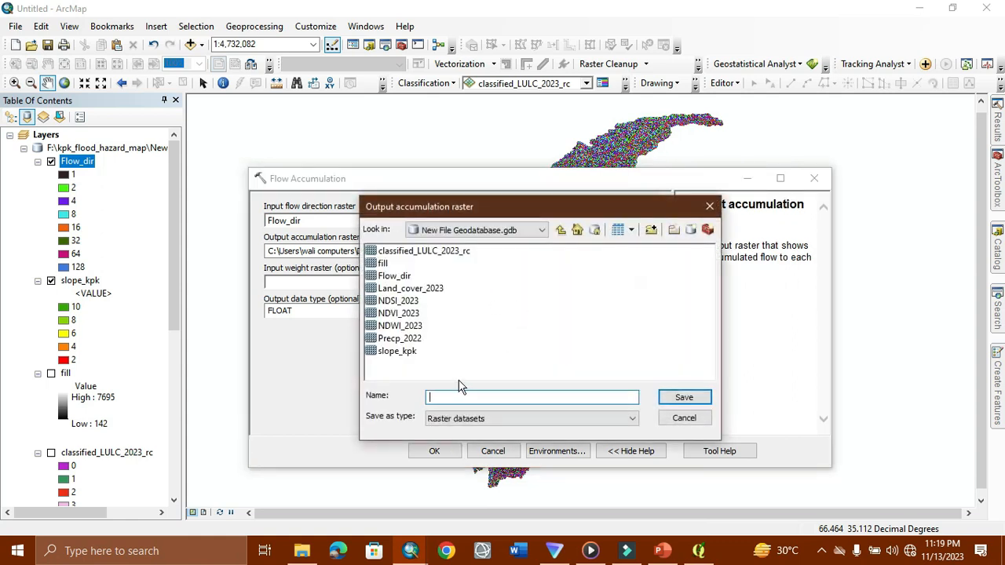
left_click(440, 398)
type("flow_accum")
key("Return")
left_click(430, 449)
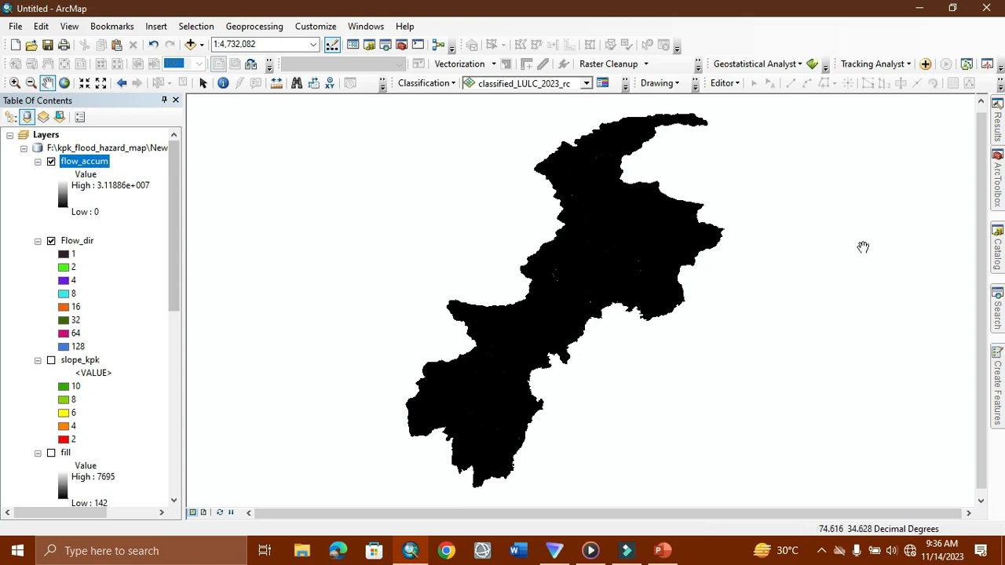
- Search the tools for "reclassify" and open the Spatial Analyst Reclassify tool
left_click(997, 310)
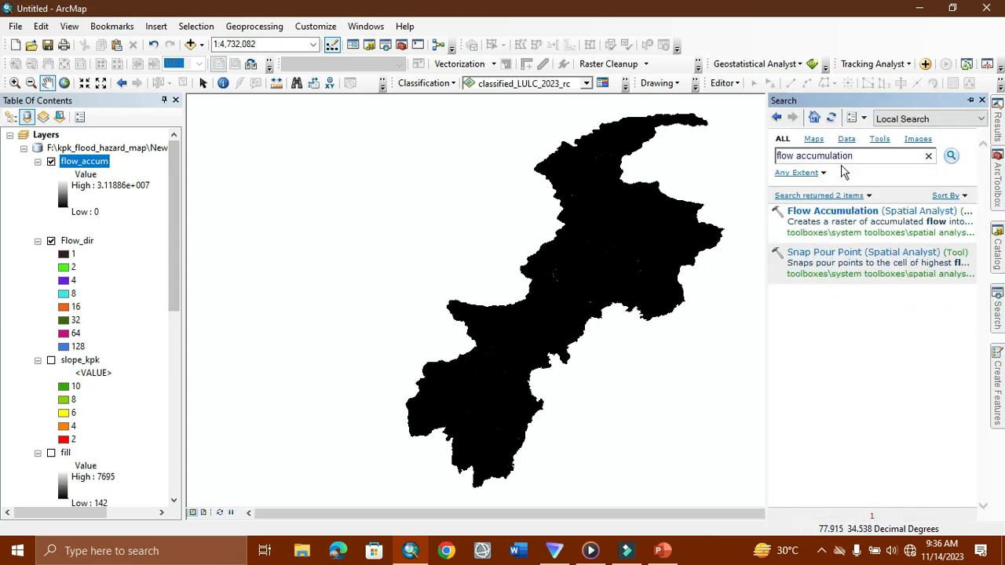
left_click(878, 156)
key("BackSpace")
key("BackSpace")
key("BackSpace")
key("BackSpace")
key("BackSpace")
key("BackSpace")
key("BackSpace")
key("BackSpace")
key("BackSpace")
key("BackSpace")
key("BackSpace")
key("BackSpace")
key("BackSpace")
key("BackSpace")
key("BackSpace")
key("BackSpace")
key("BackSpace")
type("reclass")
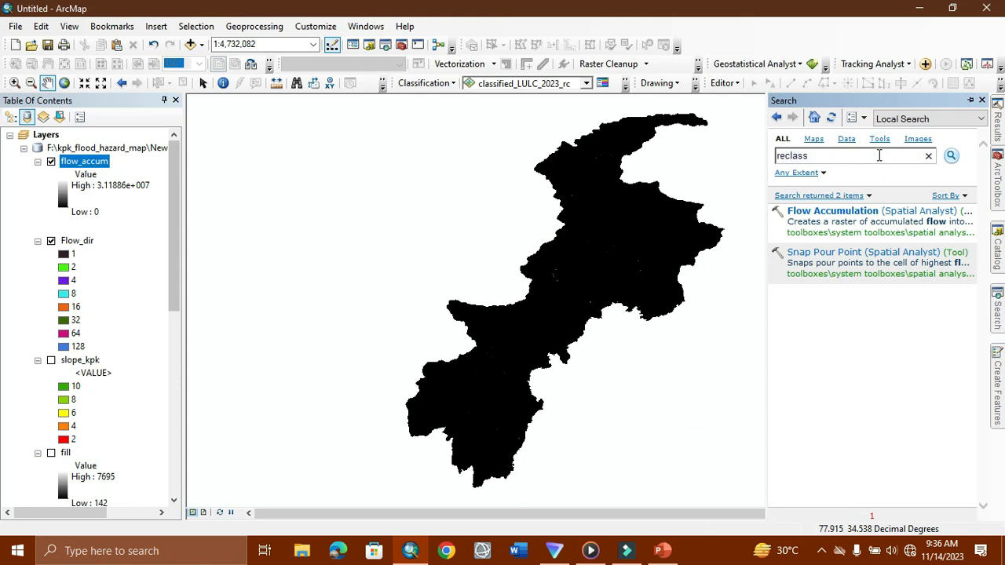
type("ify")
key("Return")
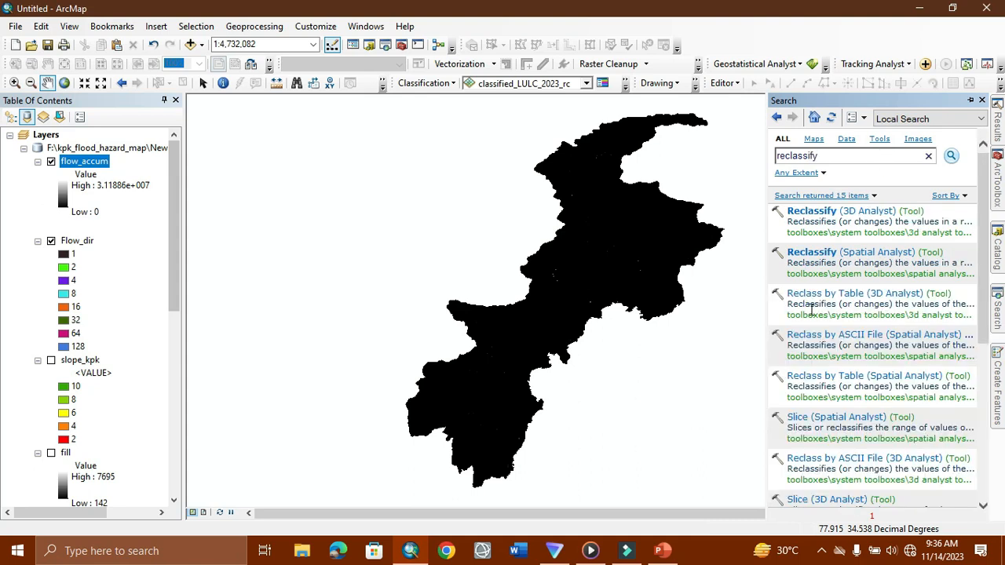
left_click(807, 253)
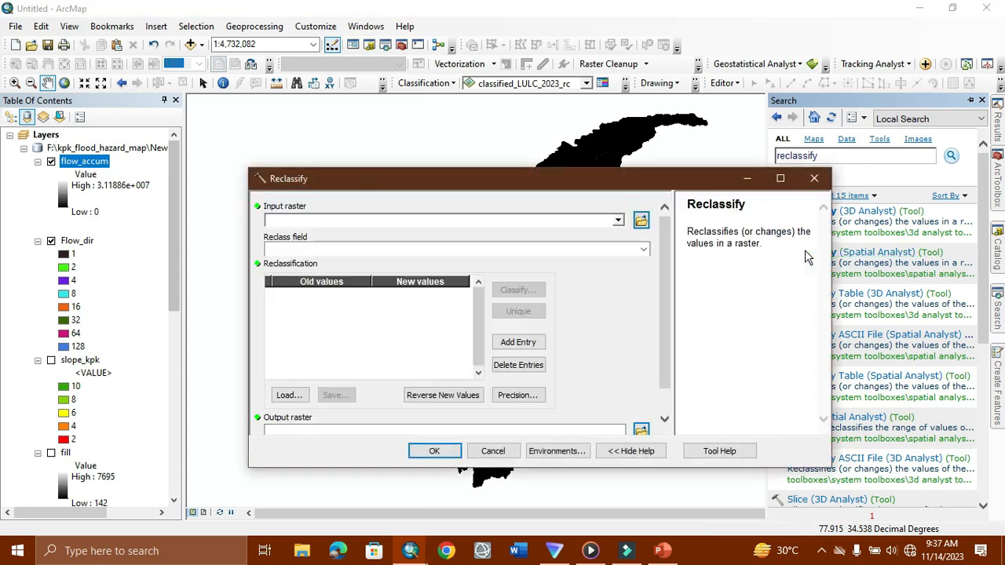
- Choose flow_accum as the Reclassify input raster and set its classification to 2 classes
left_click(618, 221)
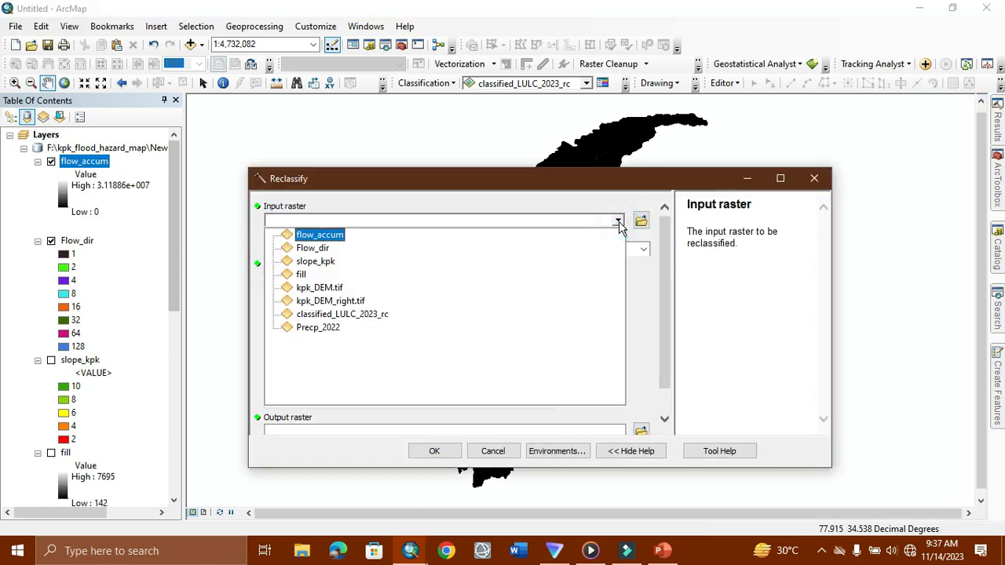
left_click(333, 234)
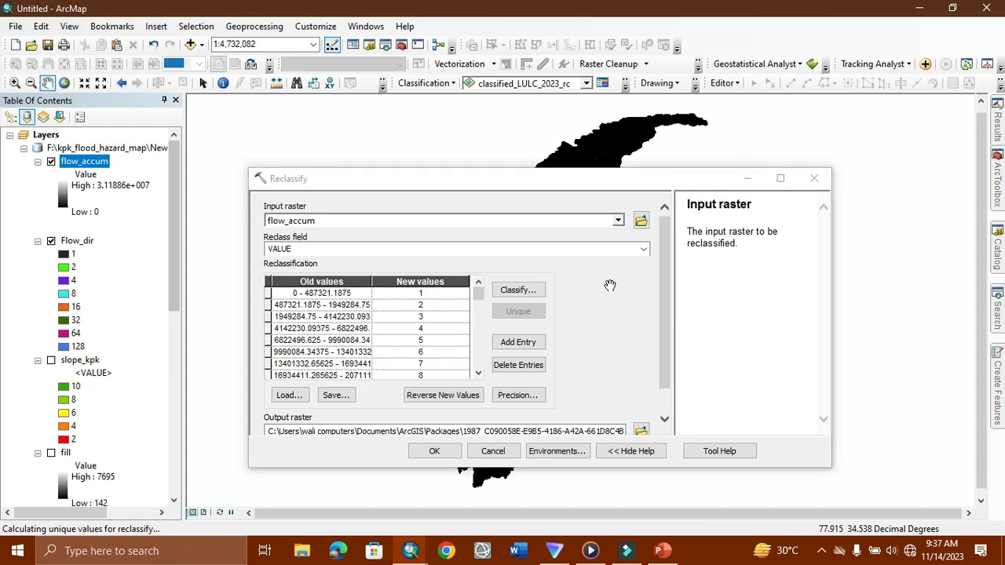
left_click(507, 290)
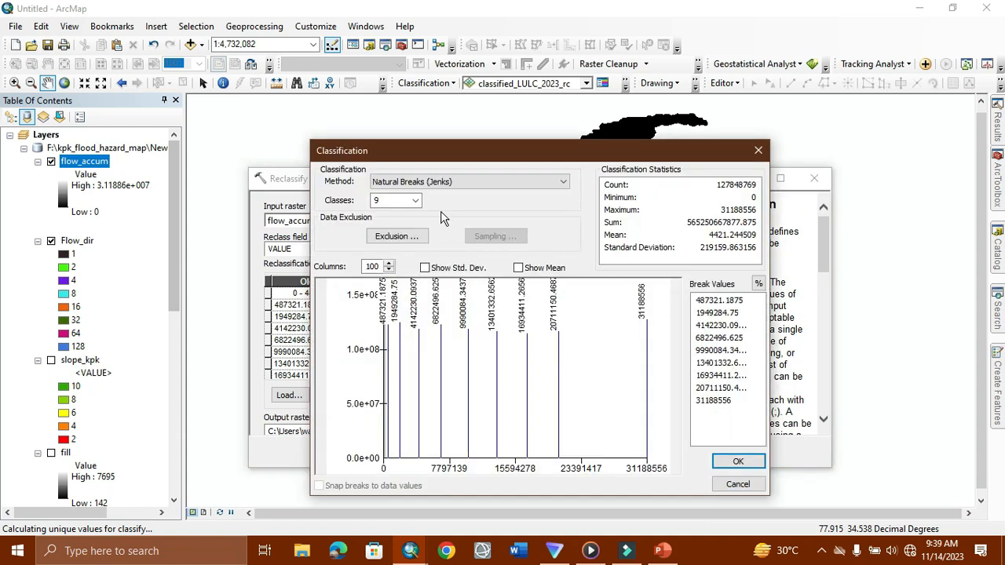
left_click(416, 201)
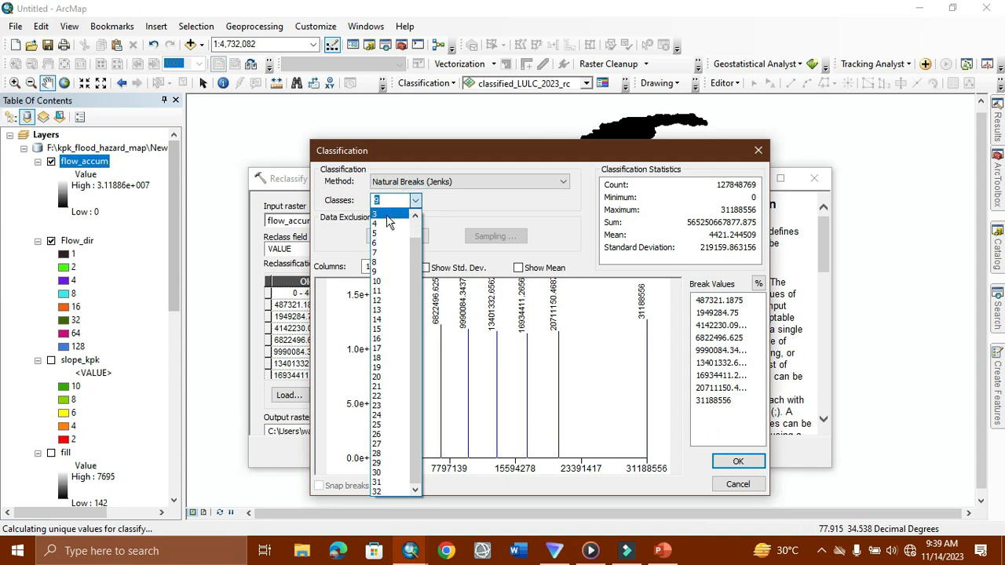
scroll(388, 227, "up", 1)
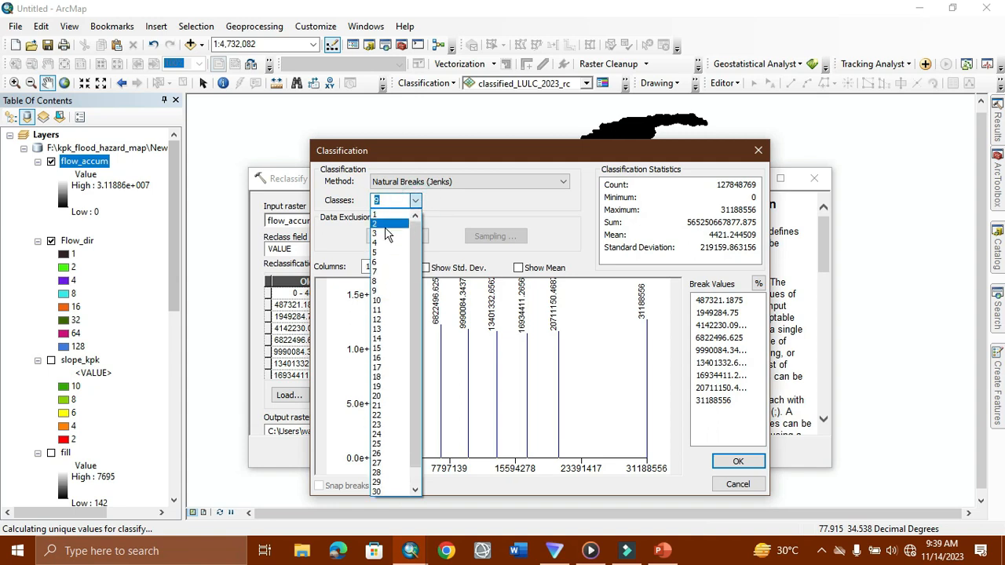
left_click(386, 226)
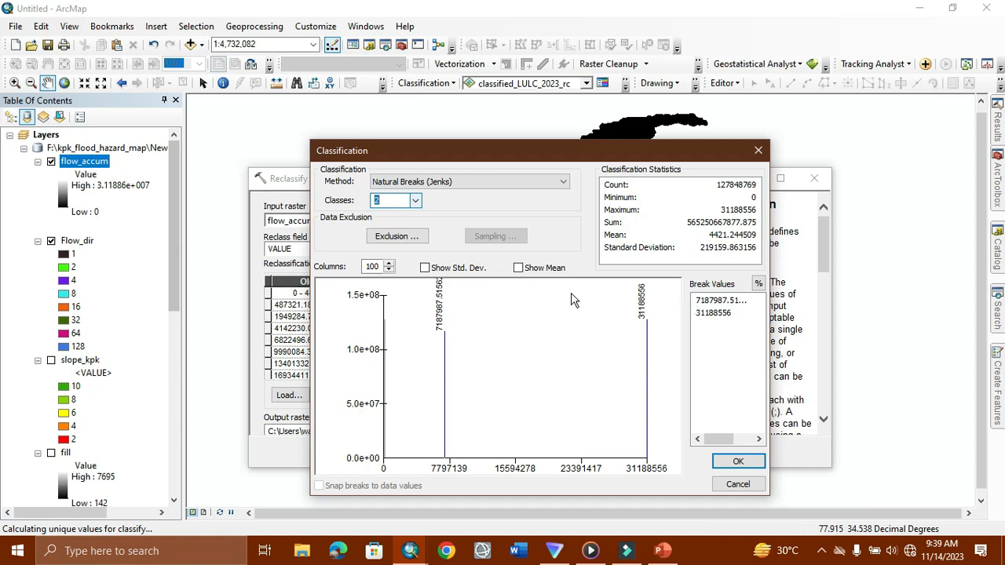
- Switch the classification method to Manual, set the first break value to 5000 and apply the classification
left_click(557, 181)
left_click(539, 196)
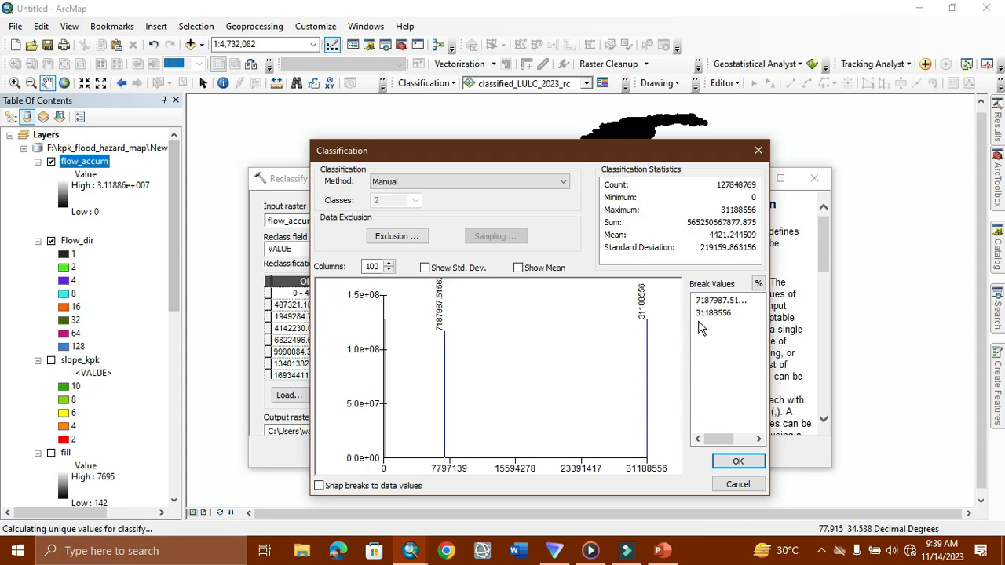
left_click(709, 301)
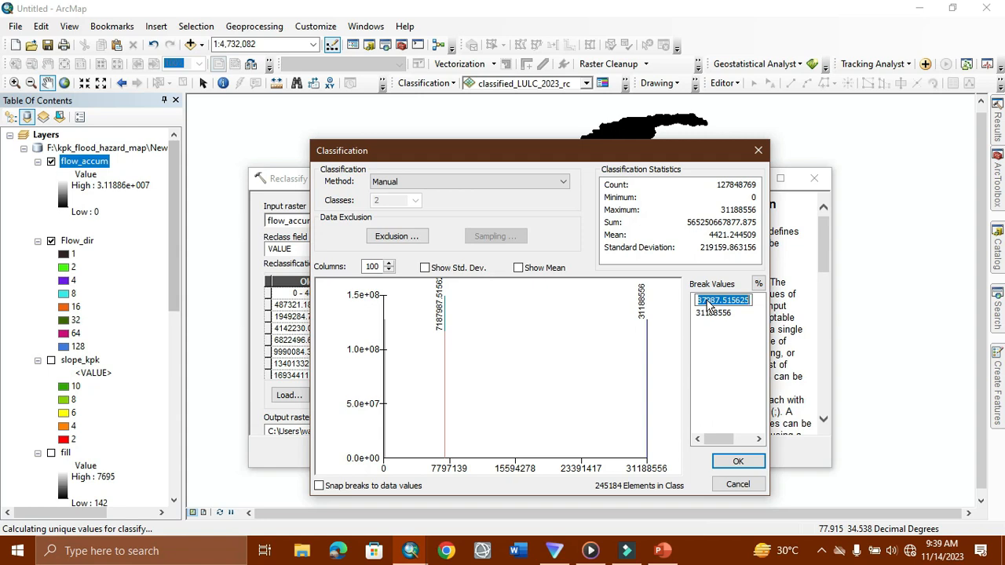
type("5000")
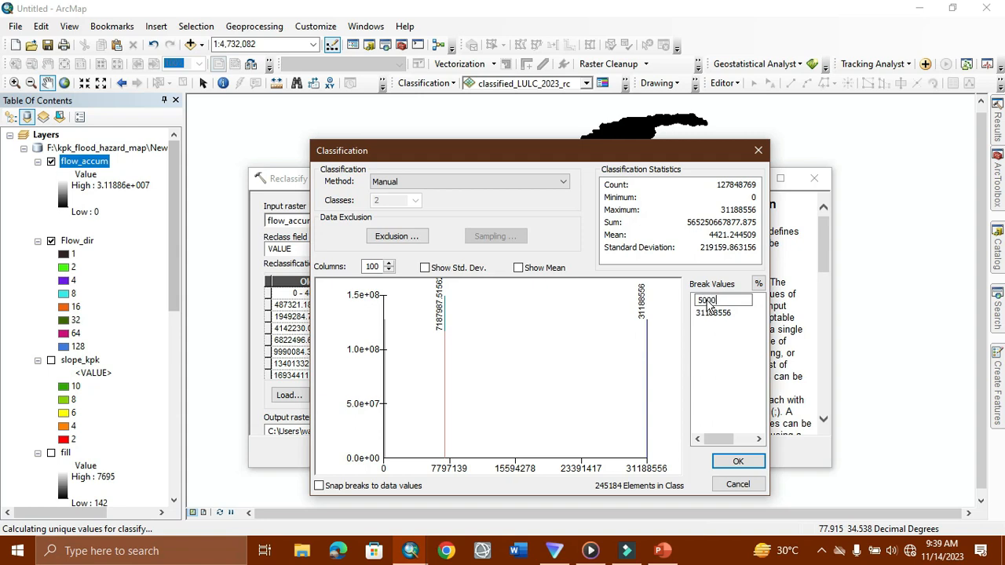
left_click(736, 466)
left_click(737, 465)
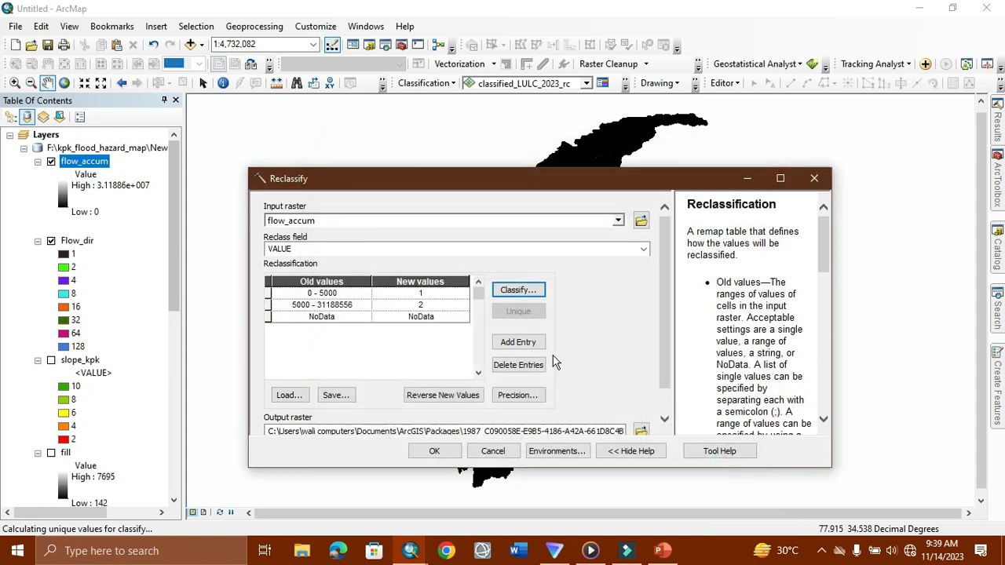
- Assign the new value NoData to the 0 - 5000 range and 1 to the 5000 - 31188556 range
left_click(436, 294)
left_click(436, 294)
type("No data")
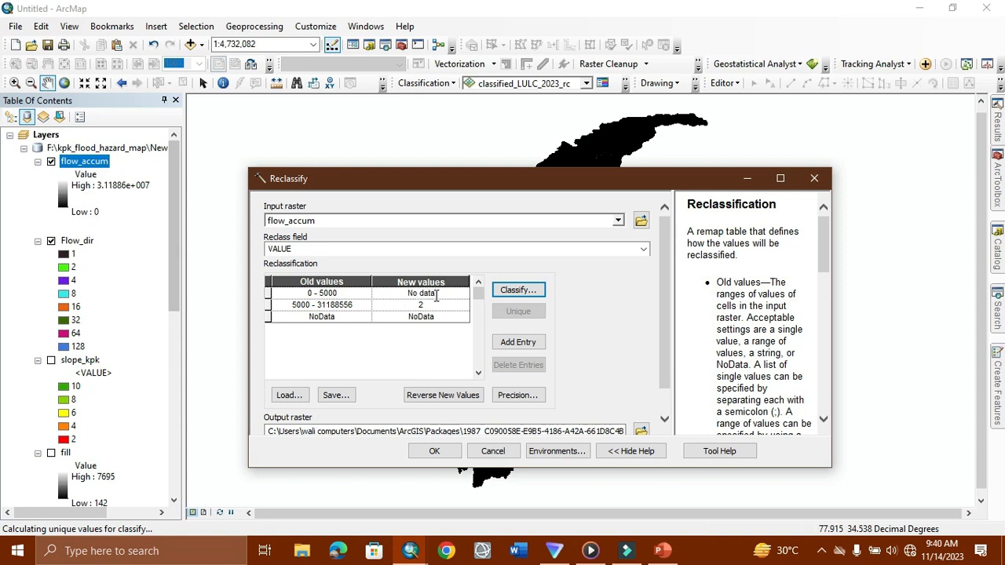
left_click(436, 294)
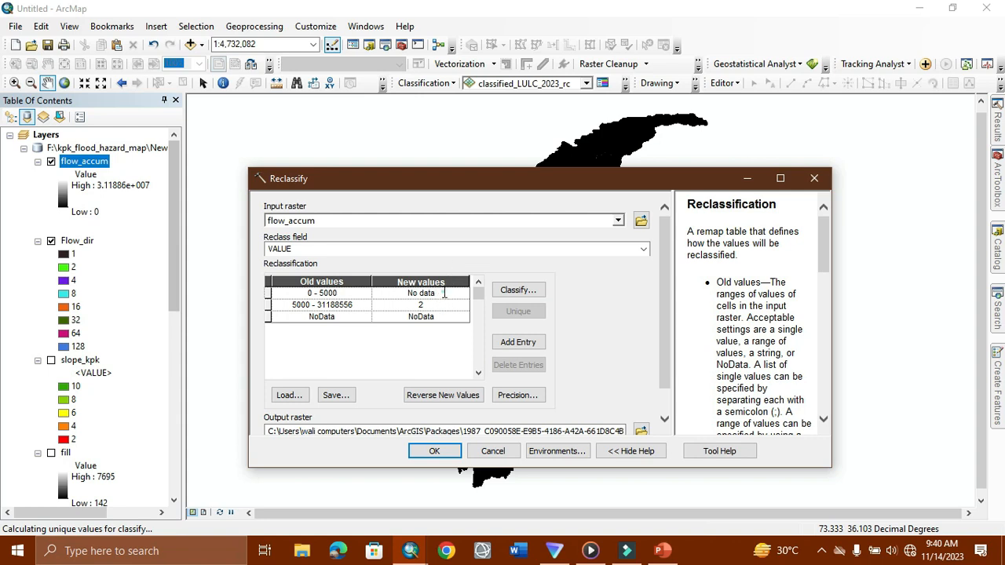
key("BackSpace")
key("BackSpace")
key("BackSpace")
key("BackSpace")
key("BackSpace")
type("Data")
key("Return")
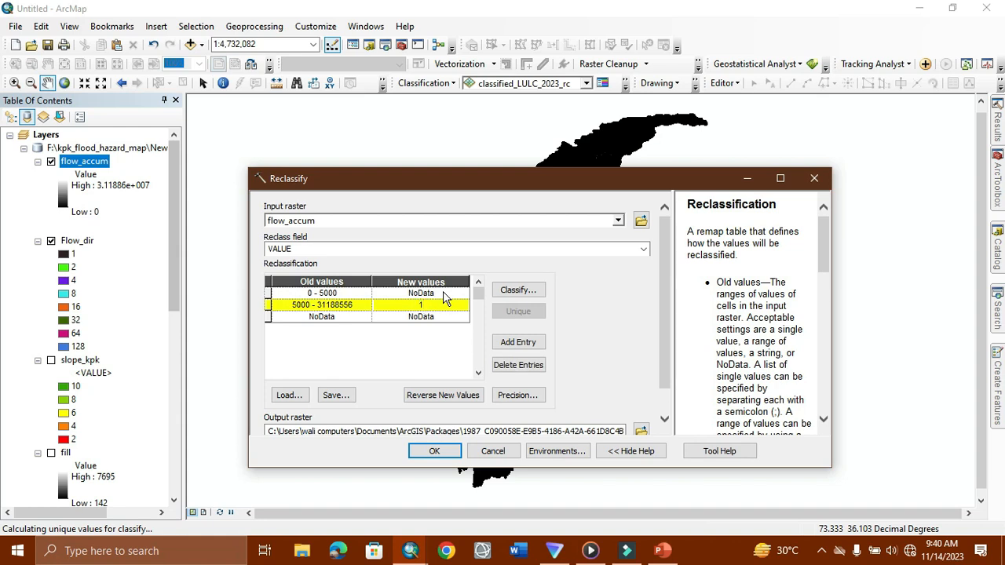
- Save the reclassified output as stream_kpk in New File Geodatabase.gdb and run the Reclassify tool
left_click(641, 430)
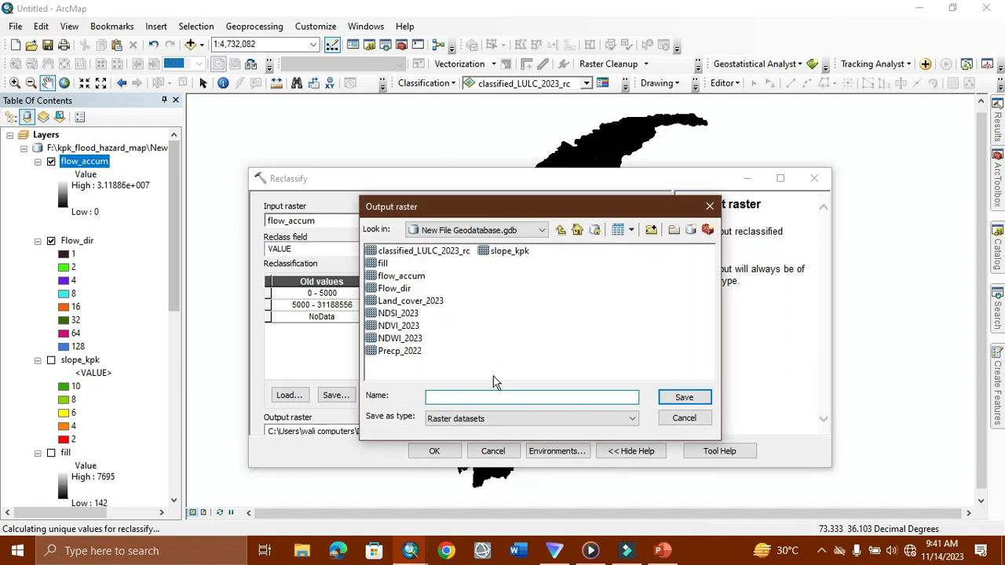
type("st")
key("Return")
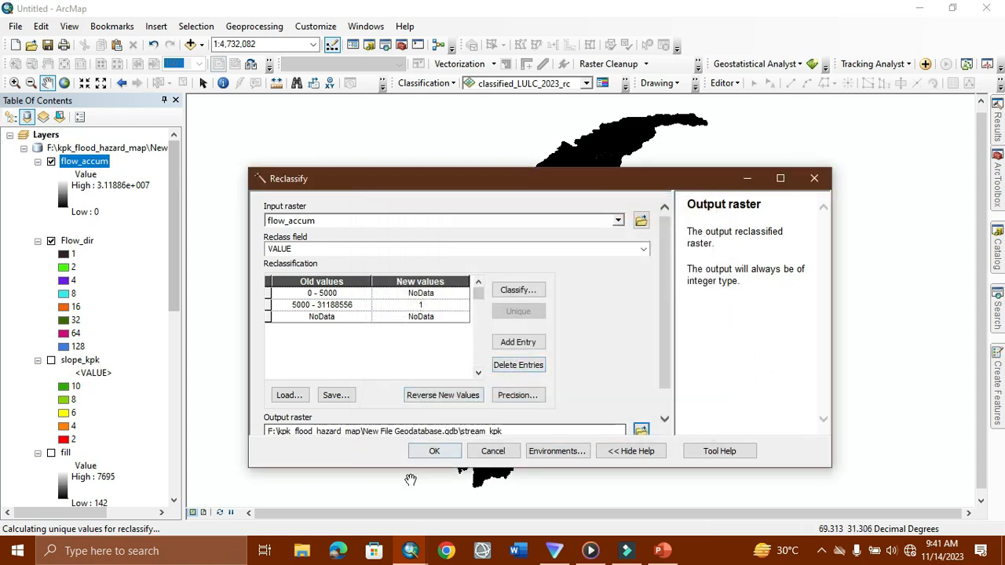
left_click(434, 452)
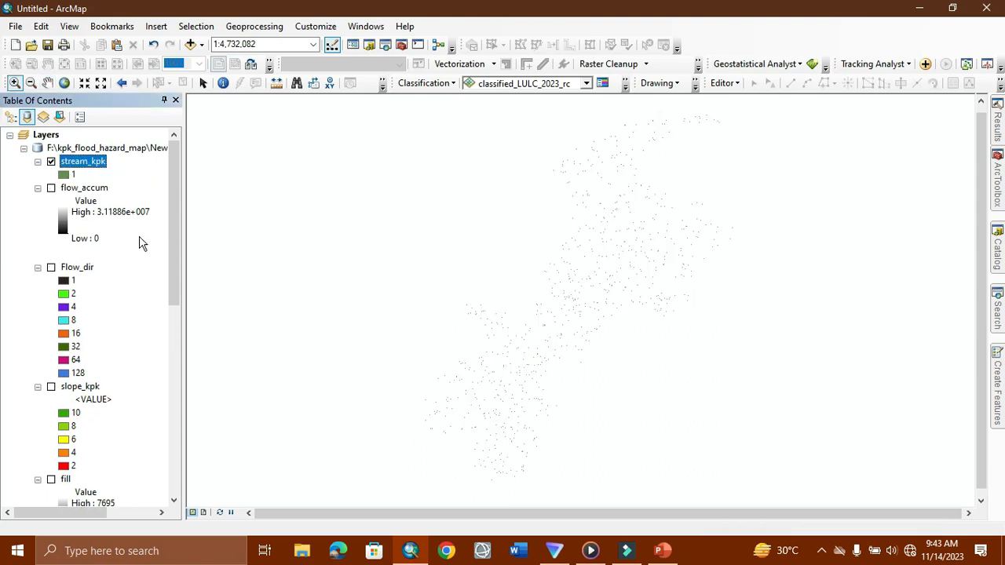
- Zoom in on the middle of the stream_kpk raster to examine the extracted stream network
left_click(14, 83)
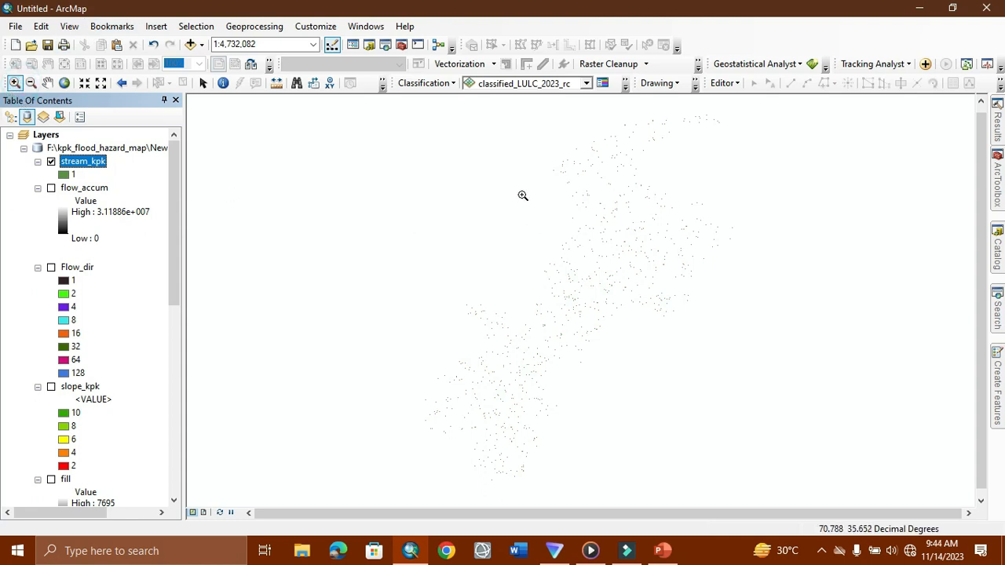
left_click_drag(523, 195, 675, 322)
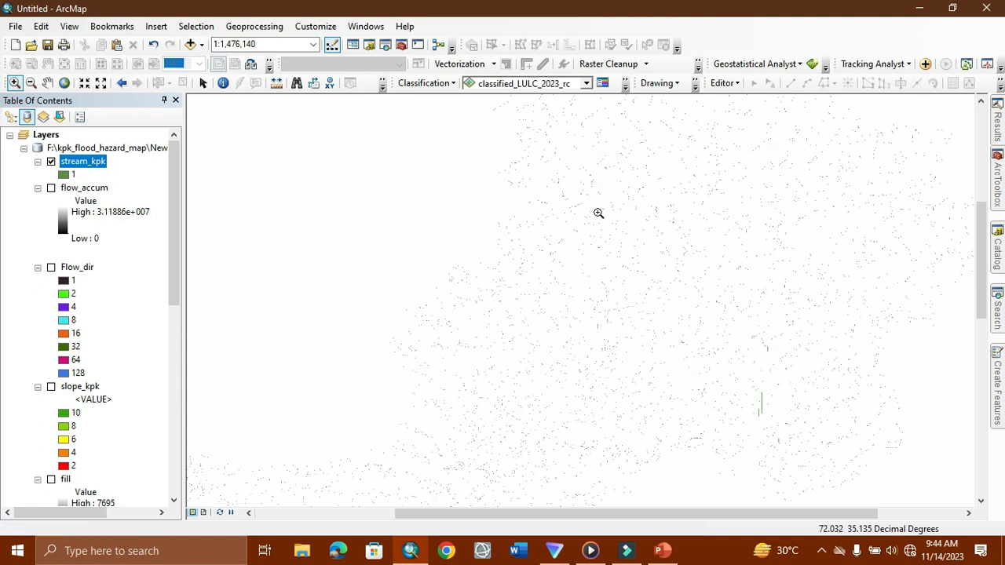
scroll(680, 281, "up", 4)
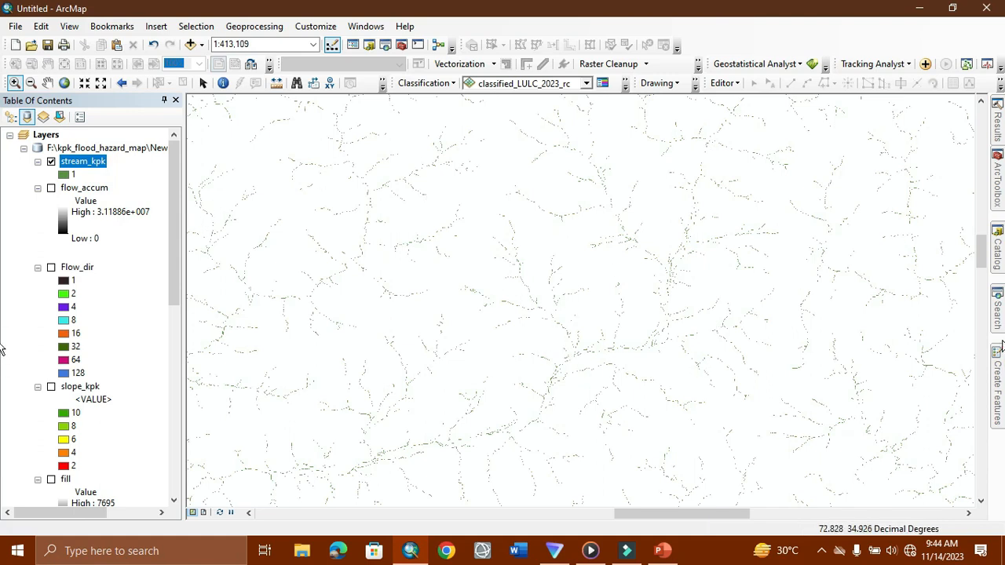
- Search the tools for "euclidean" and open the Spatial Analyst Euclidean Distance tool
left_click(999, 310)
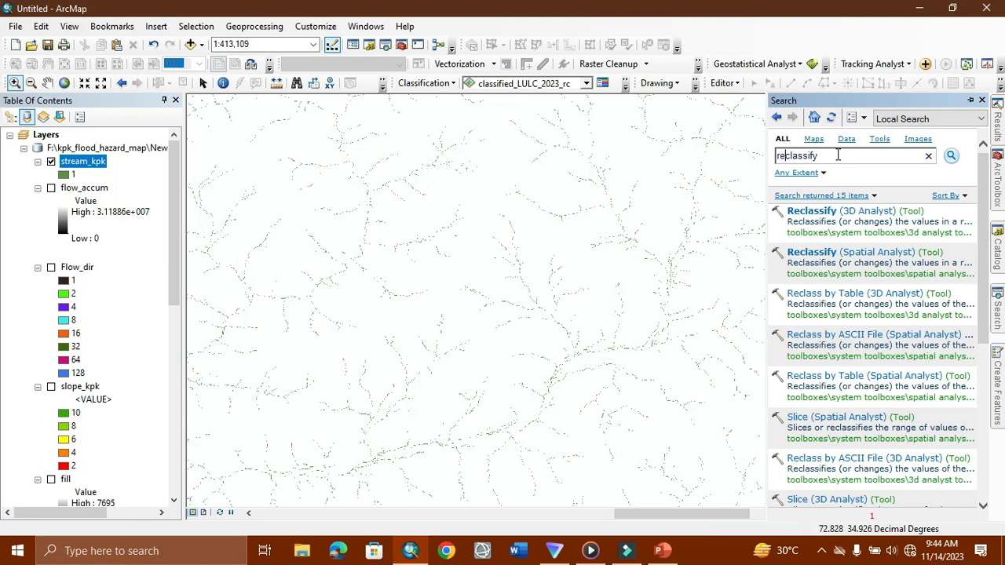
key("BackSpace")
key("BackSpace")
key("BackSpace")
key("BackSpace")
key("BackSpace")
key("BackSpace")
key("BackSpace")
key("BackSpace")
key("BackSpace")
key("Return")
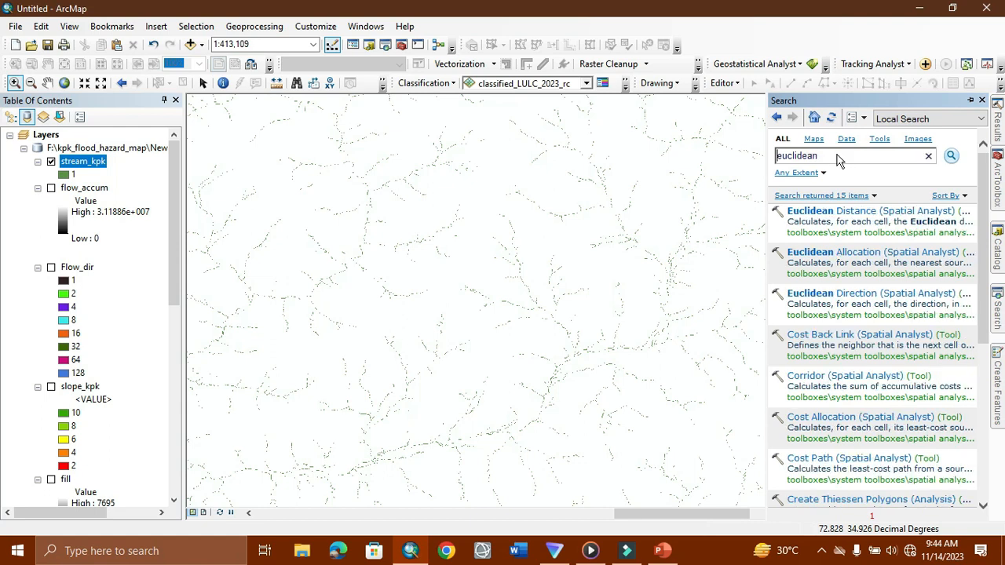
left_click(823, 219)
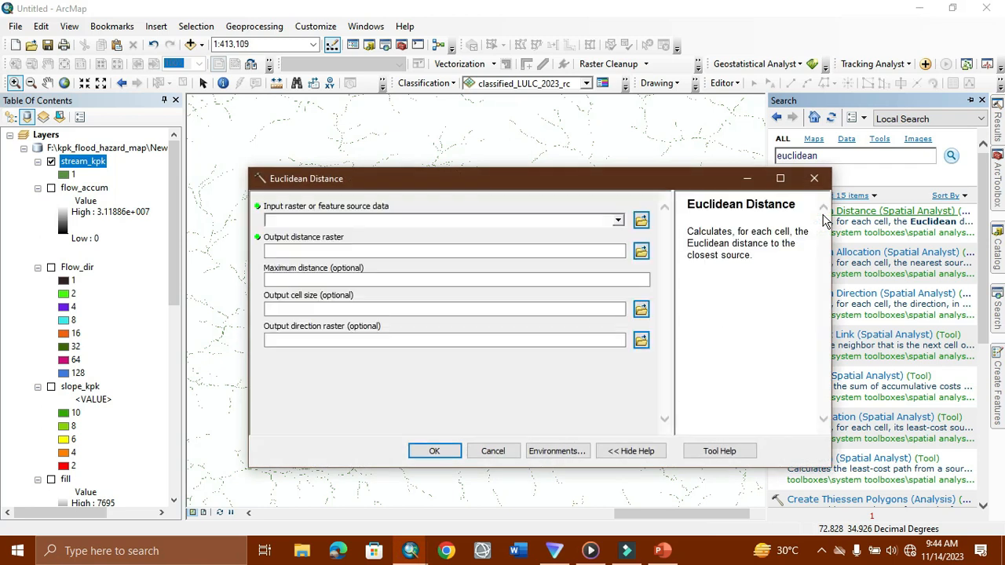
- Run Euclidean Distance on stream_kpk, saving the distance raster as Stream_distance in New File Geodatabase.gdb
left_click(616, 221)
left_click(300, 234)
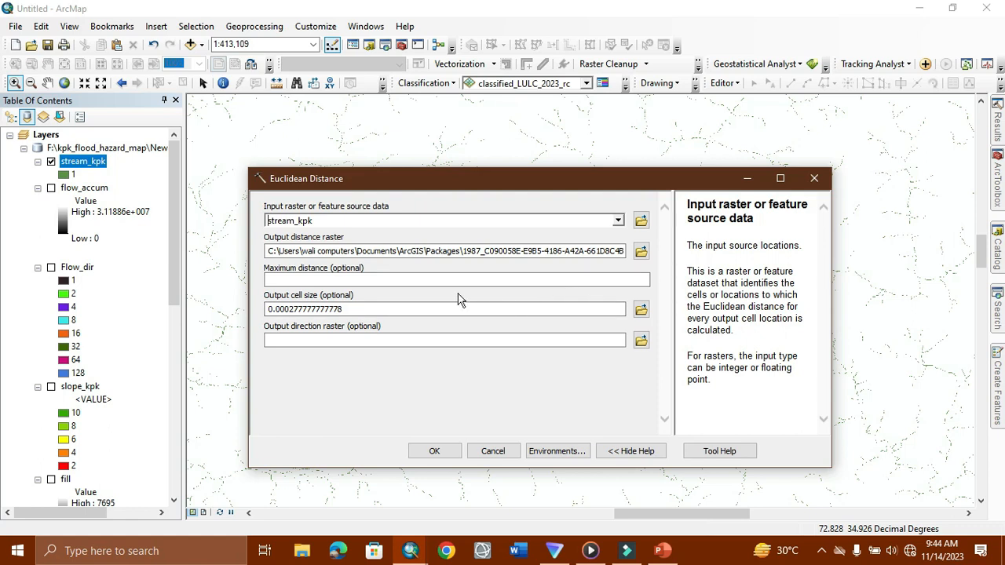
left_click(521, 279)
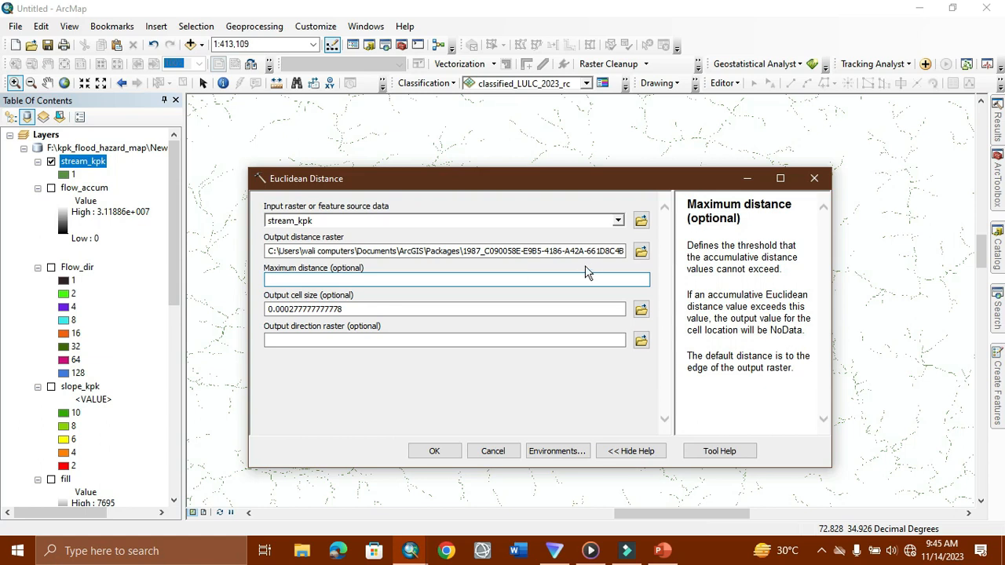
left_click(640, 253)
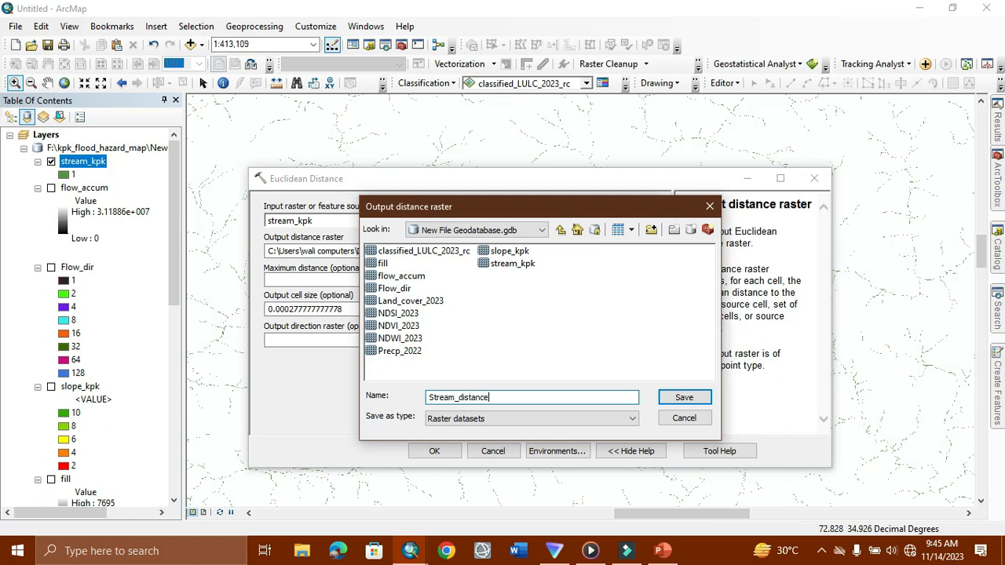
left_click(678, 402)
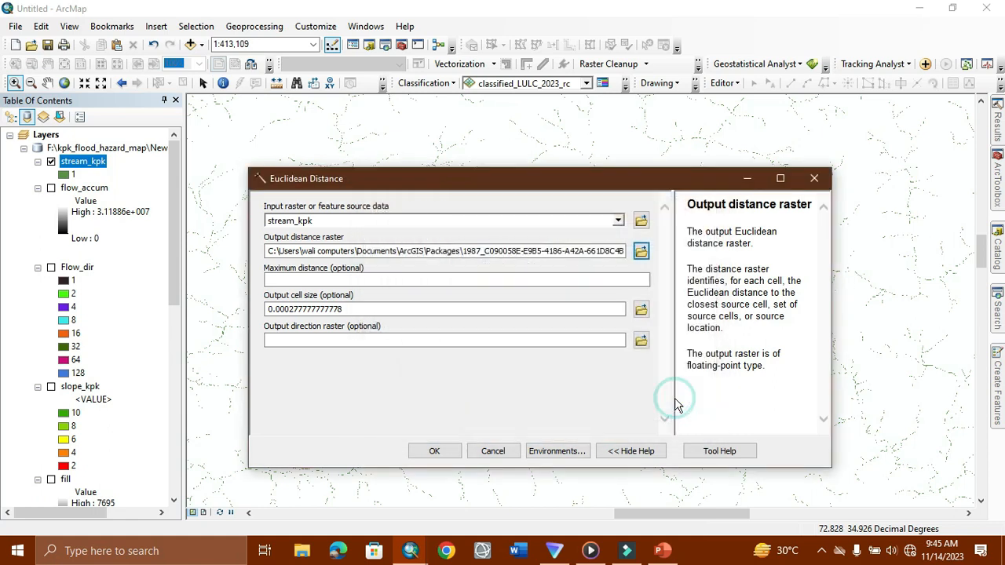
left_click(434, 452)
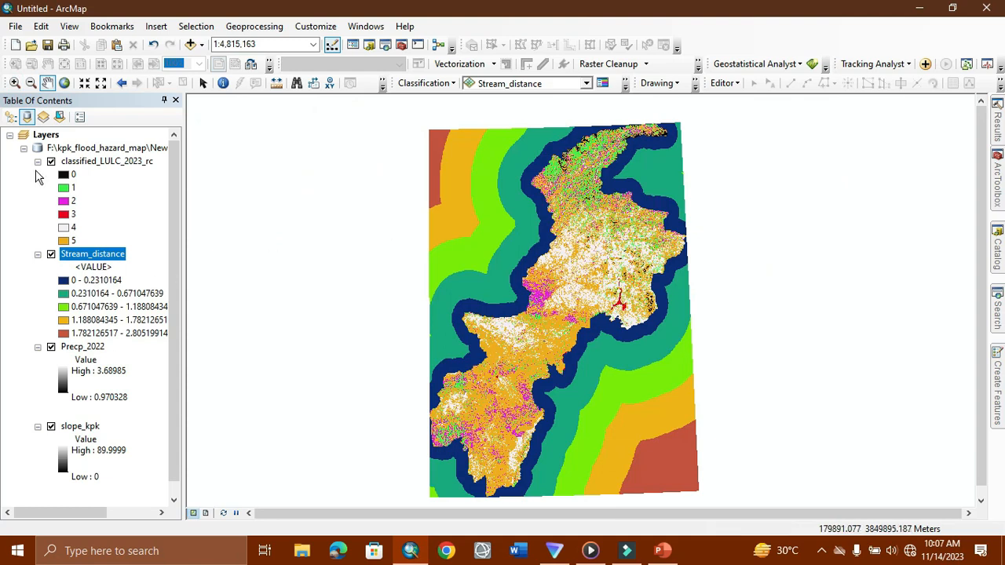
- Hide the classified_LULC_2023_rc layer and reopen the Euclidean Distance tool
left_click(52, 162)
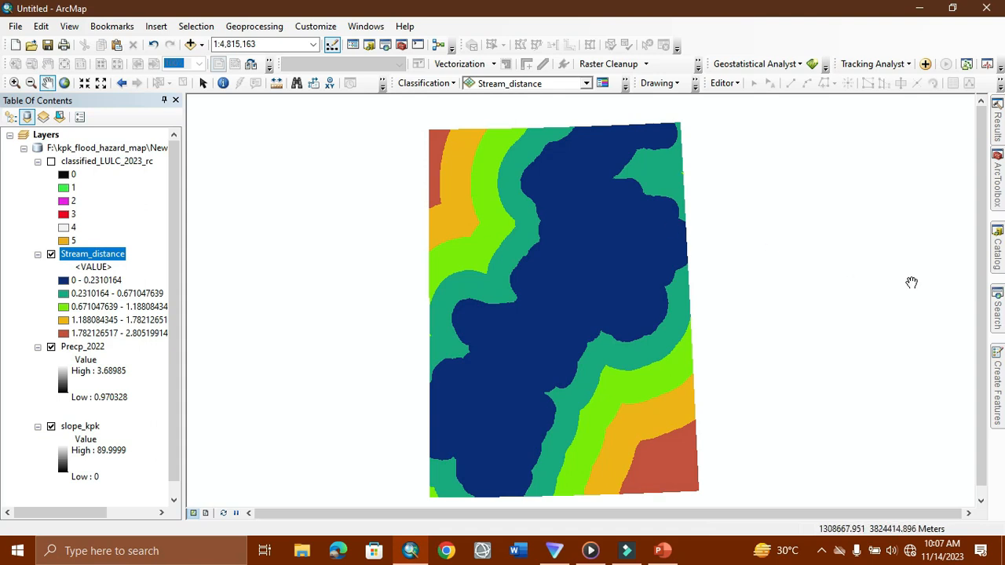
left_click(999, 312)
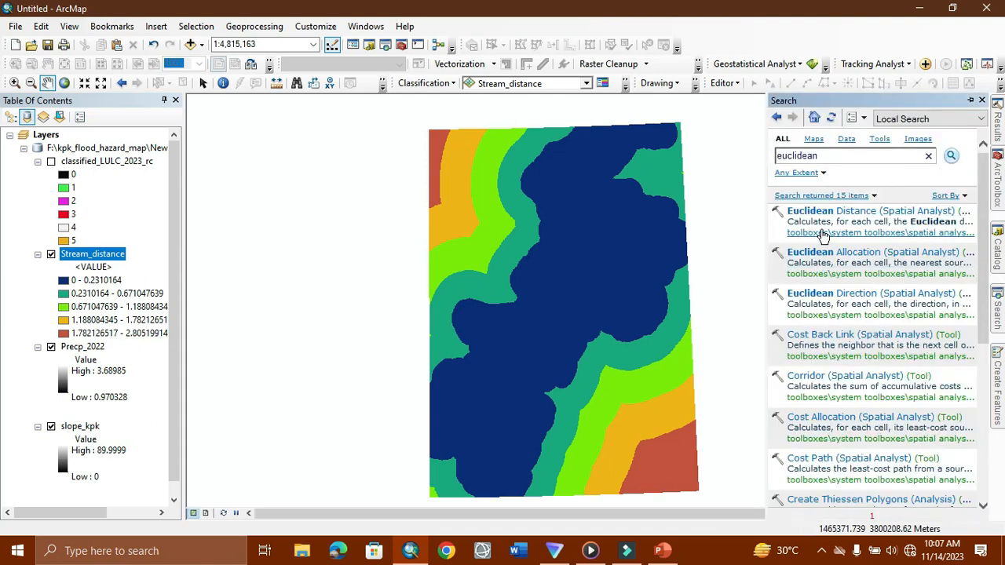
left_click(815, 214)
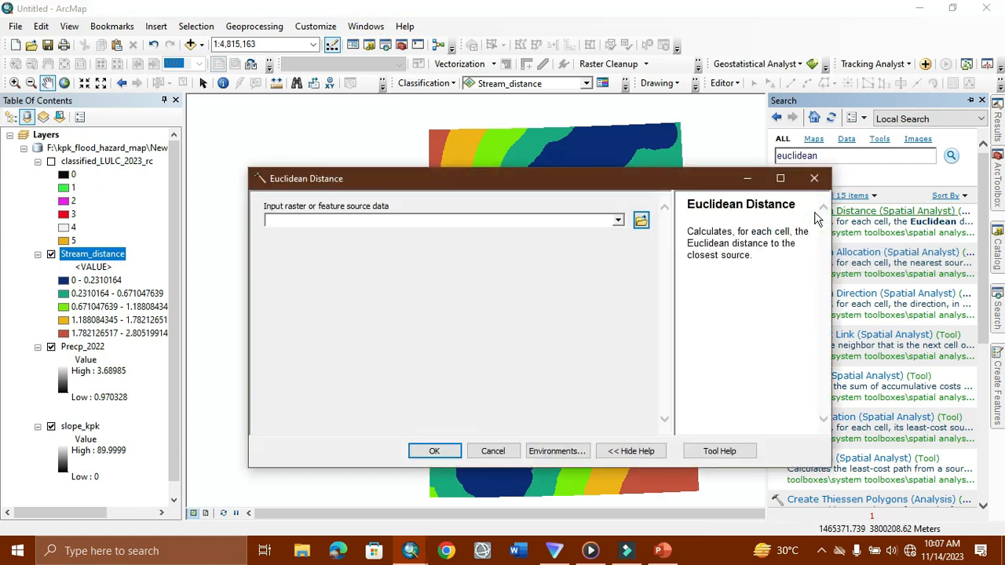
- Choose stream_kpk from New File Geodatabase.gdb as the source raster for Euclidean Distance
left_click(618, 222)
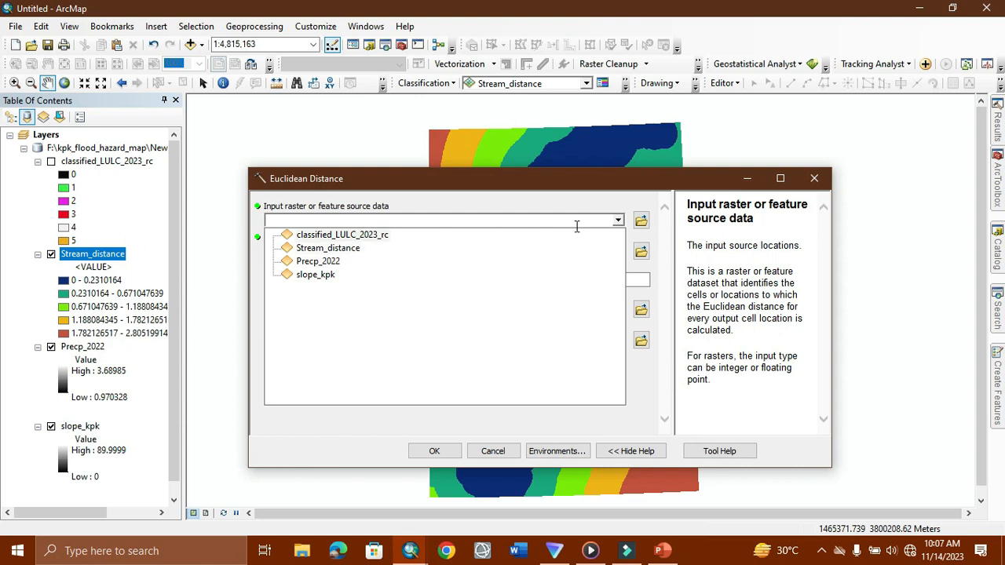
left_click(641, 222)
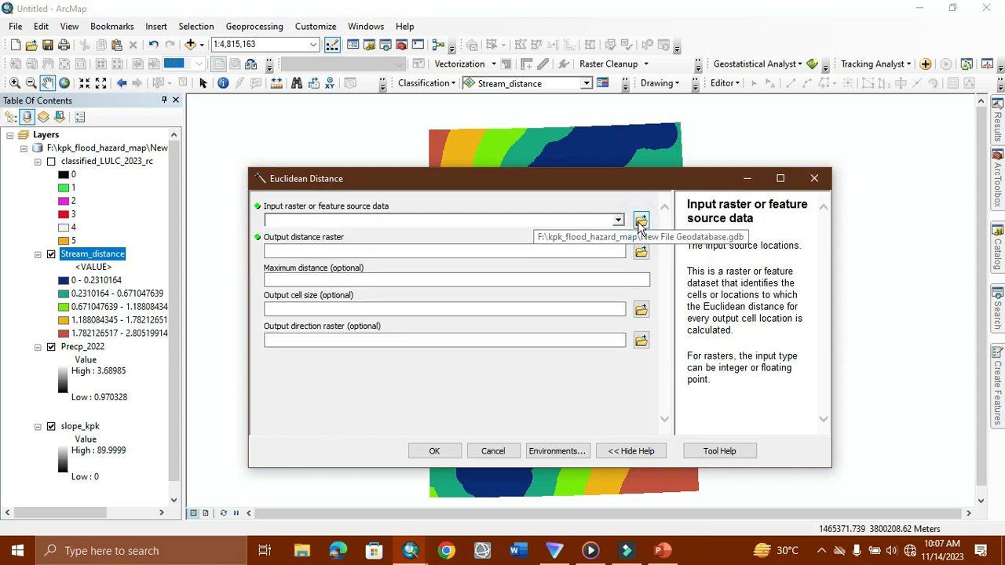
left_click(640, 221)
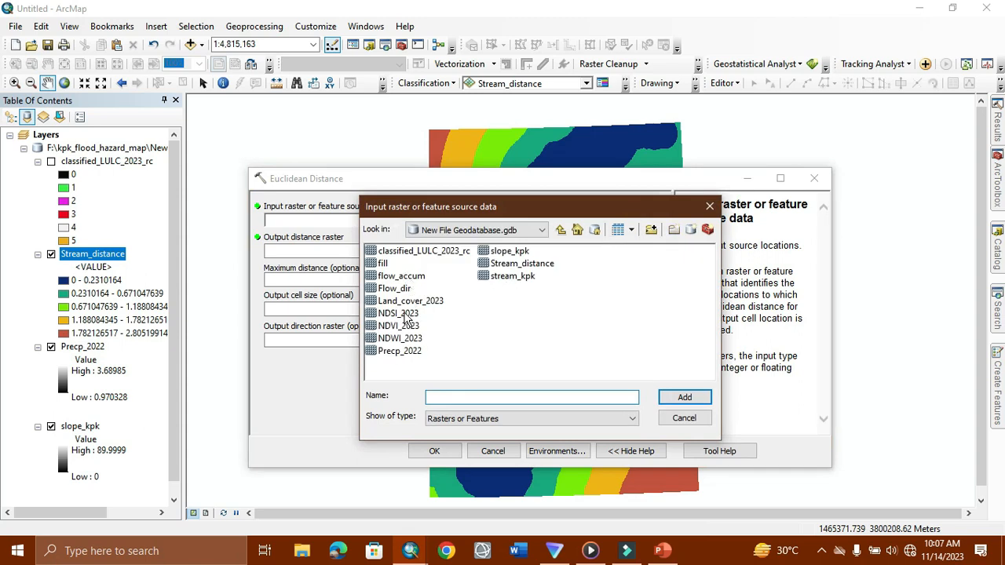
left_click(507, 279)
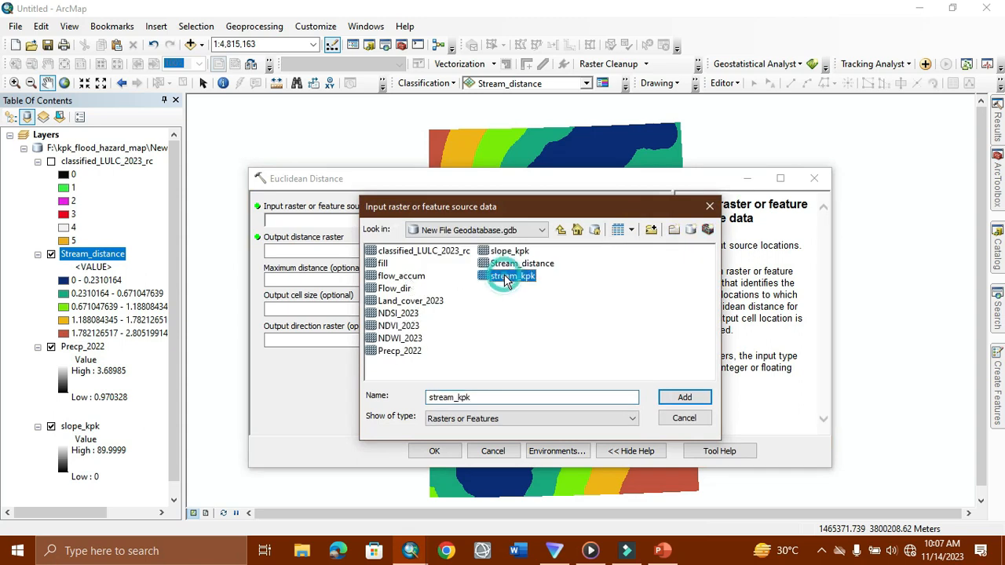
left_click(665, 400)
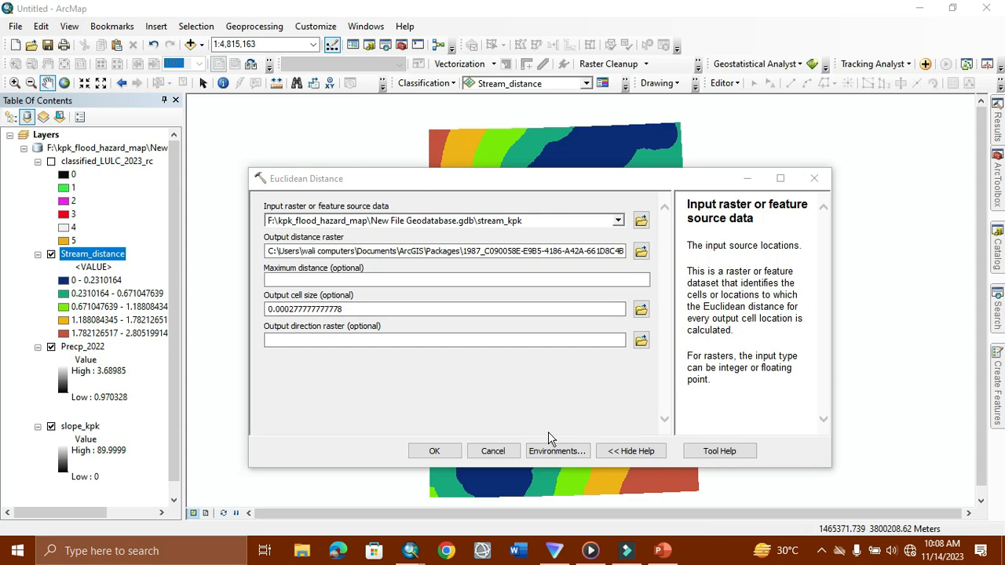
- Set the processing extent in the tool's environment settings to Same as layer slope_kpk
left_click(552, 454)
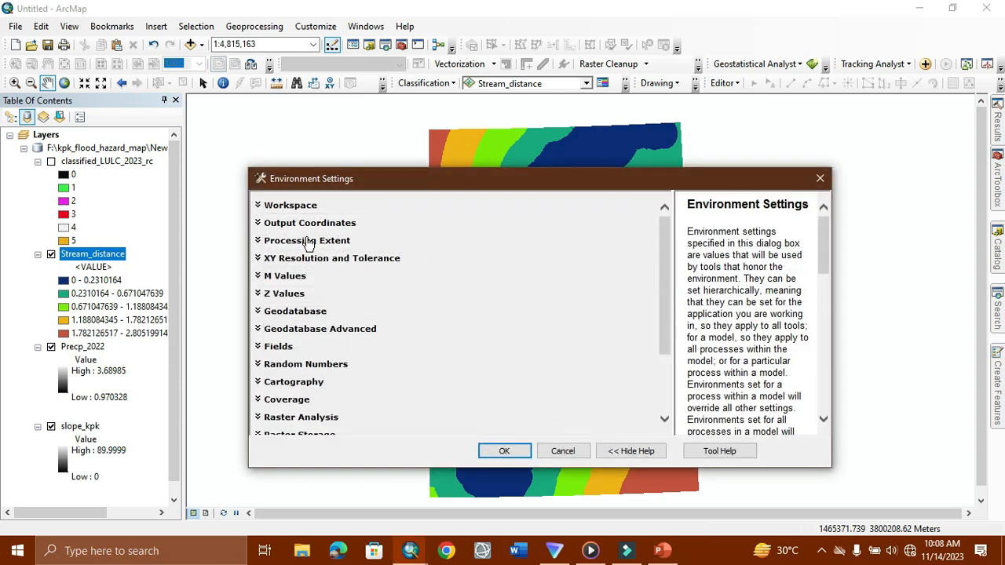
left_click(314, 242)
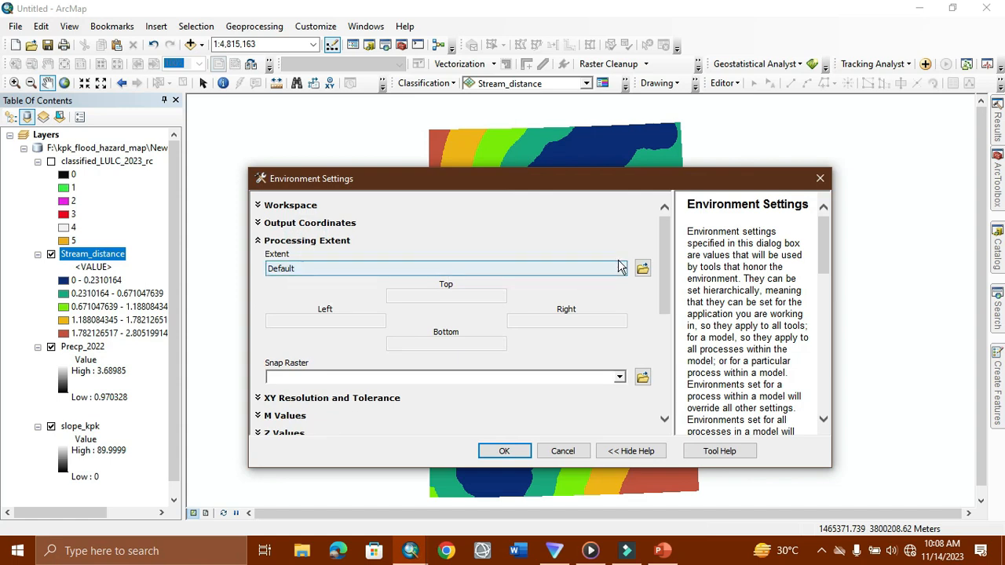
left_click(616, 268)
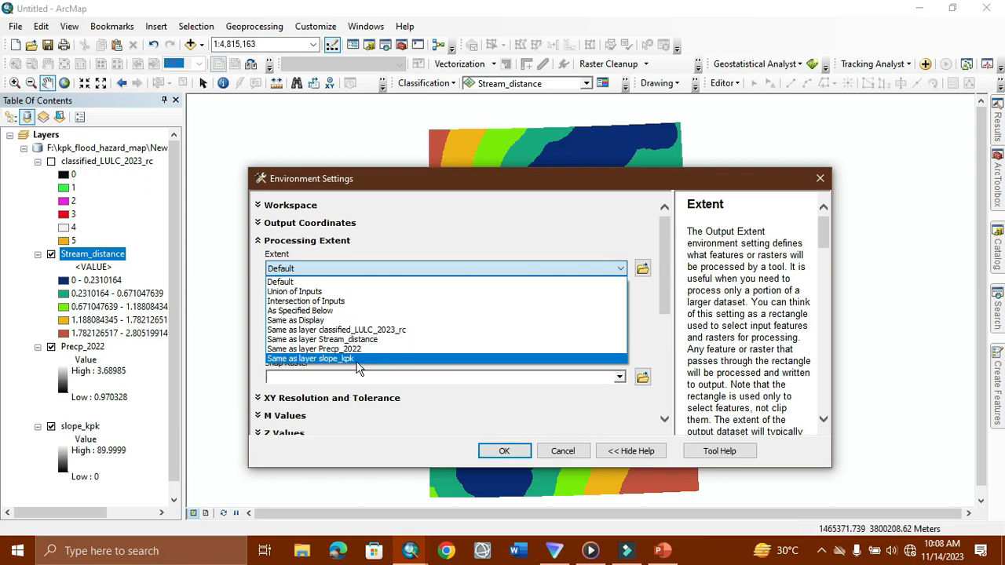
left_click(357, 360)
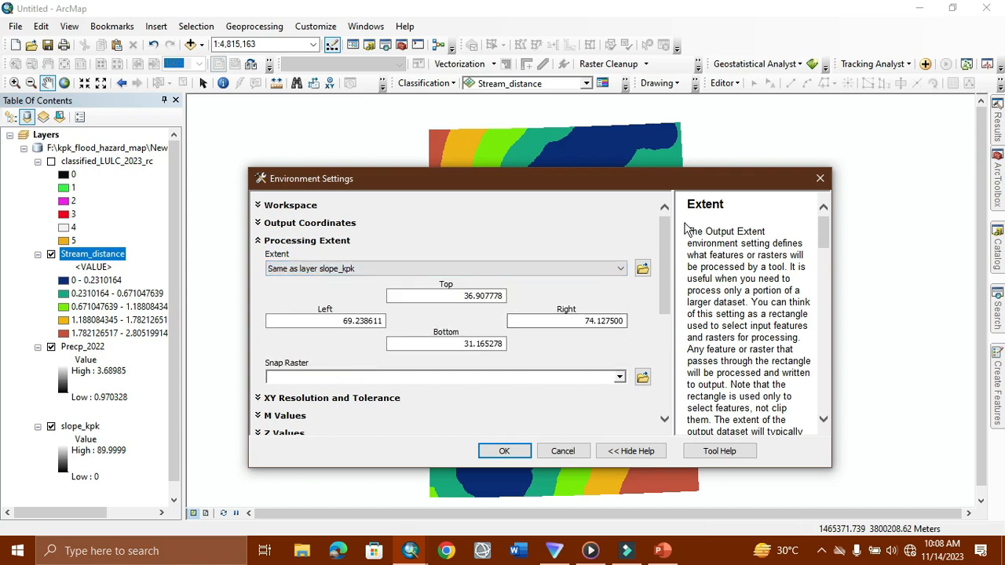
- Set the raster analysis mask to slope_kpk, keep the cell size at Maximum of Inputs, and accept the environment settings
left_click_drag(665, 240, 665, 338)
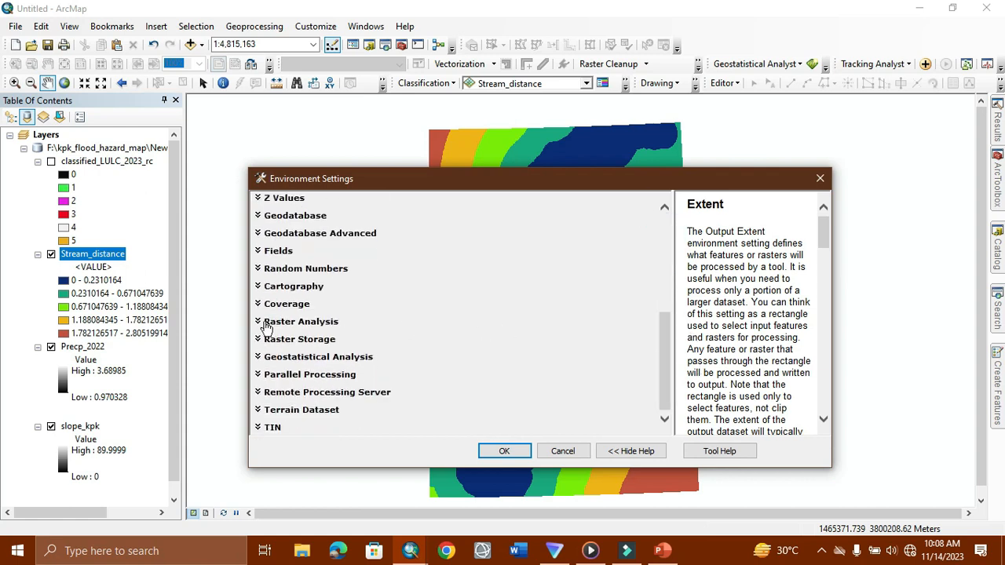
left_click(265, 325)
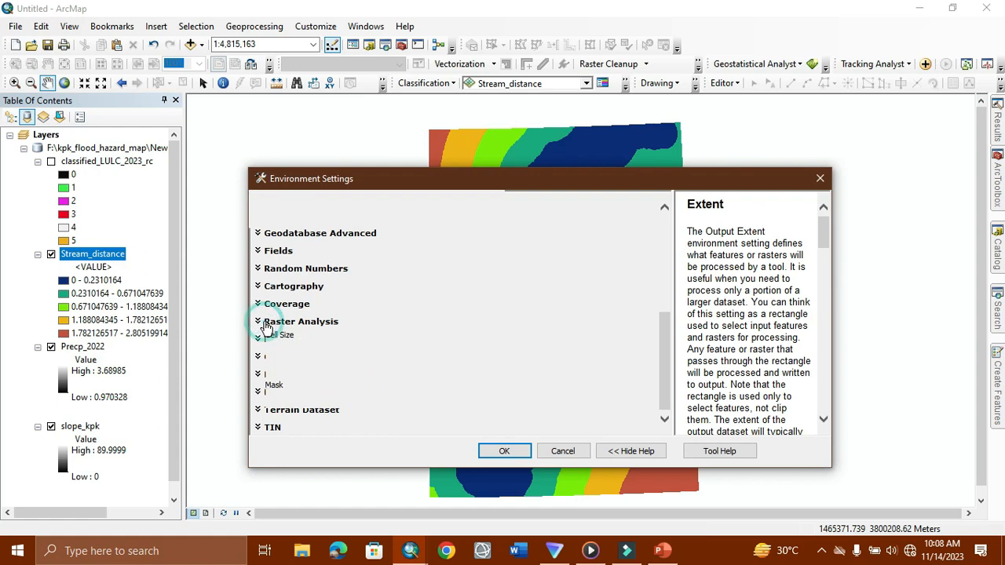
left_click(409, 349)
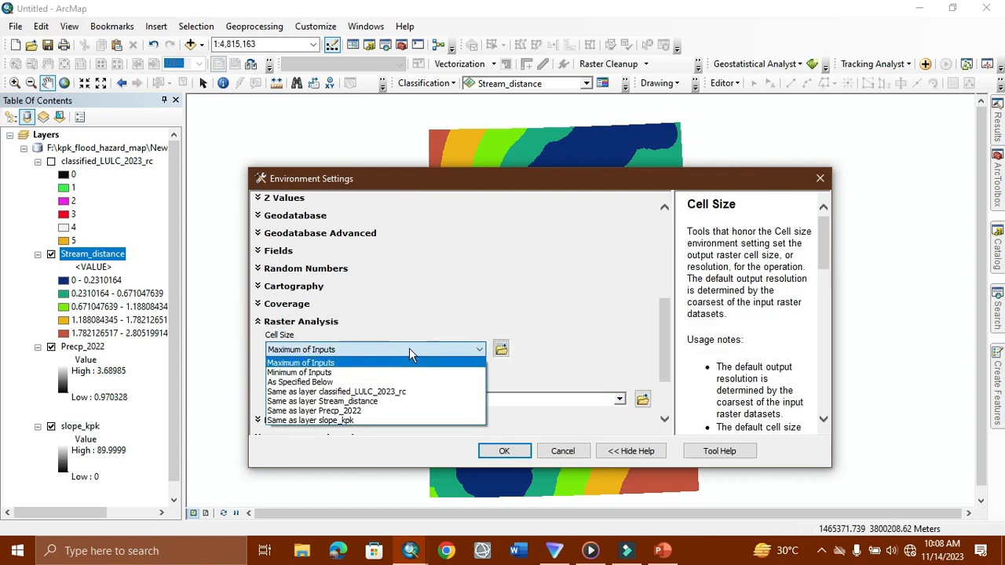
left_click(409, 348)
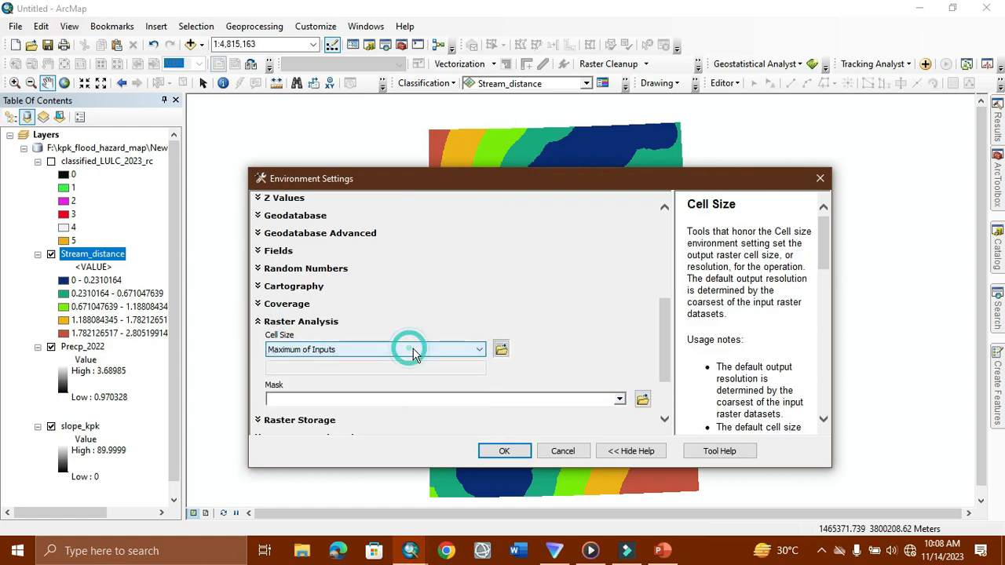
left_click(615, 397)
left_click(619, 400)
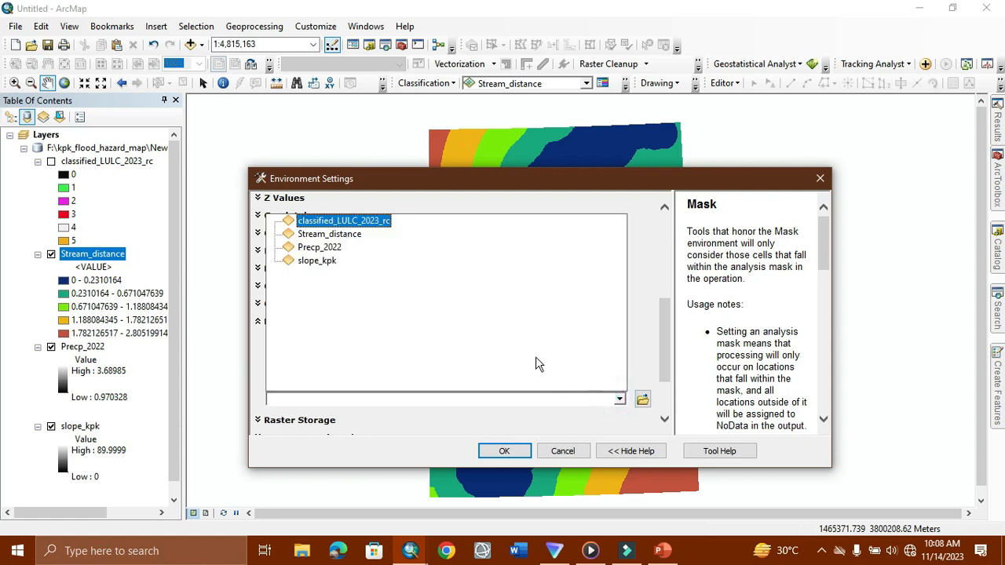
left_click(318, 260)
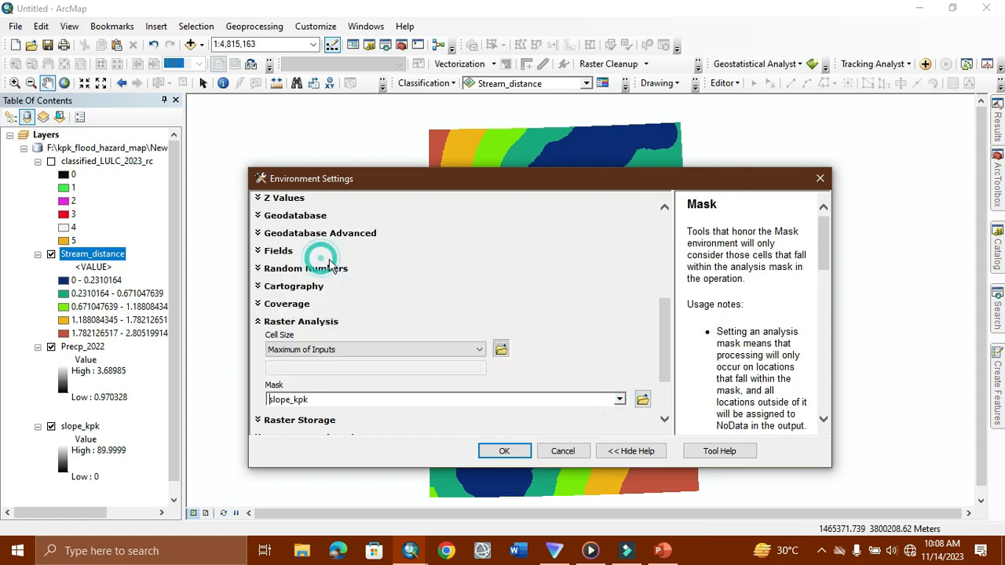
left_click(505, 452)
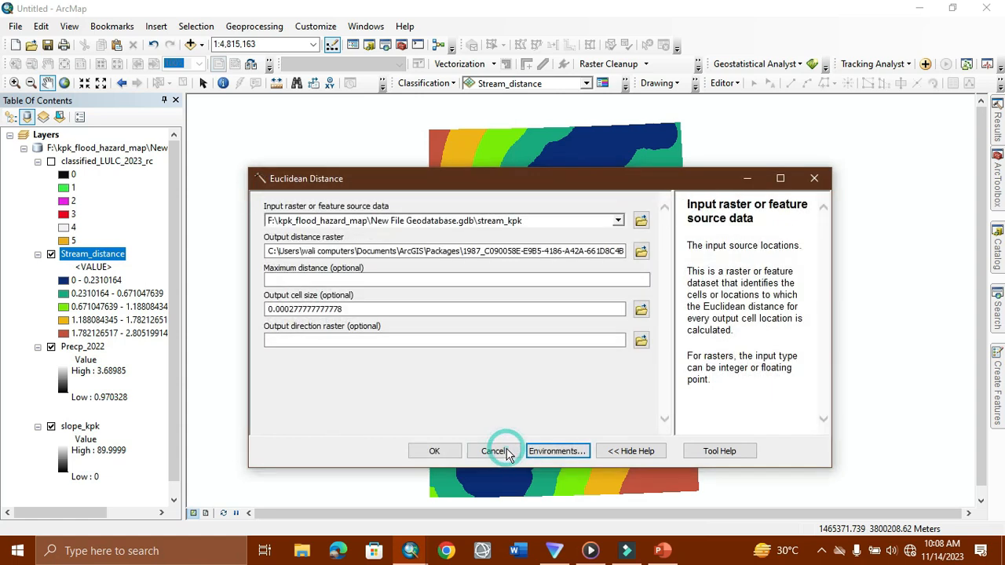
- Try to run Euclidean Distance with the output saved as Stream_distance_1 in New File Geodatabase.gdb
left_click(642, 252)
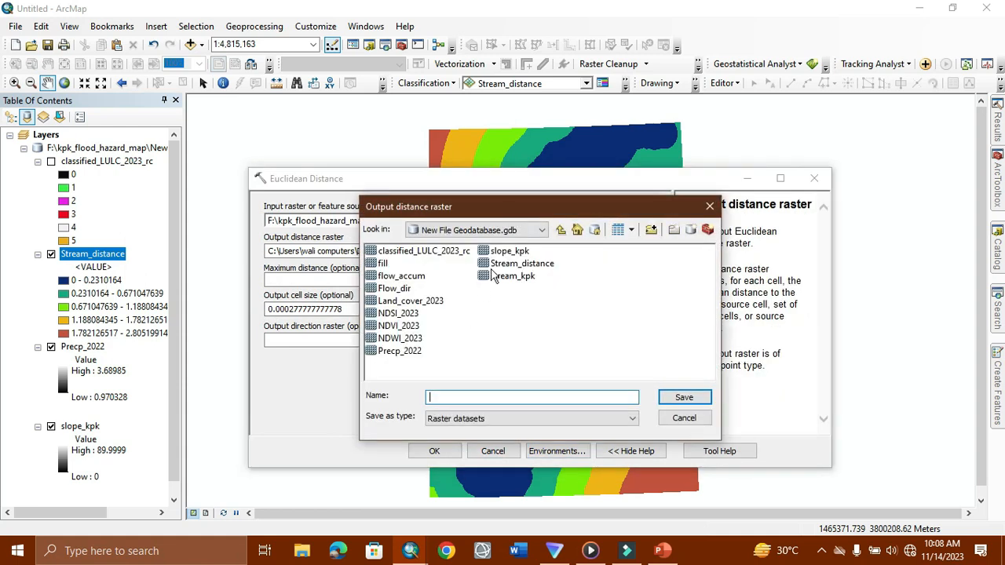
left_click(525, 264)
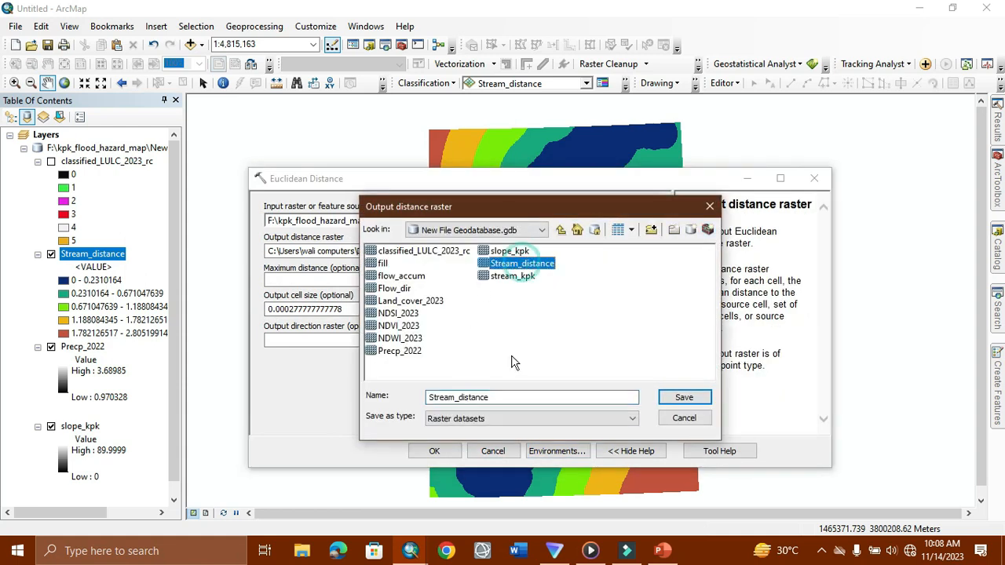
left_click(507, 398)
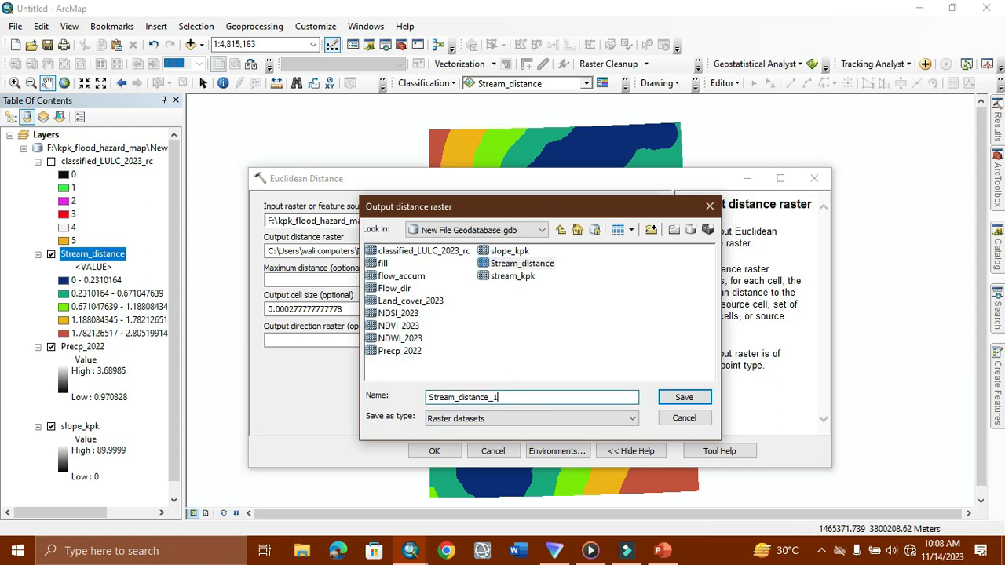
type("_1")
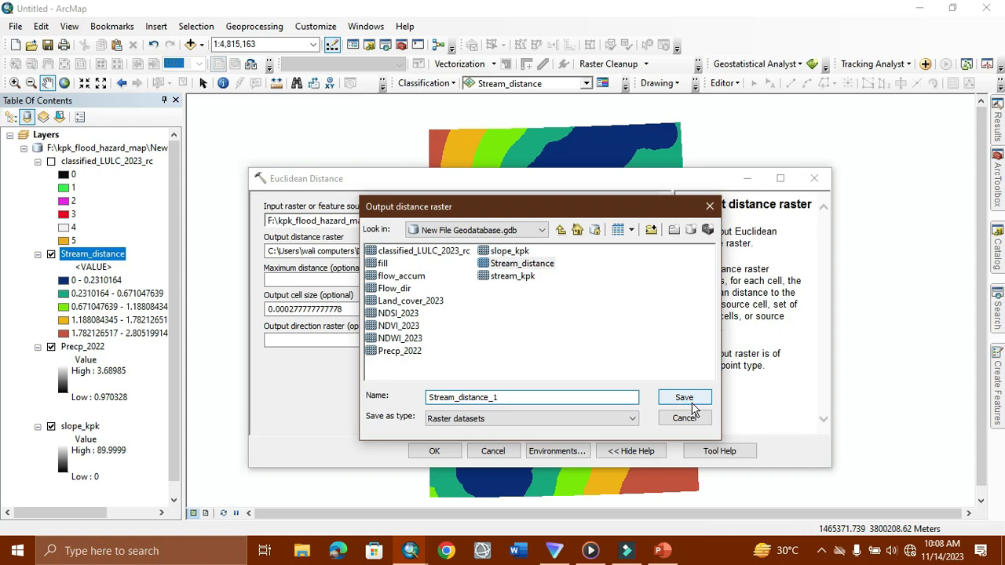
left_click(682, 398)
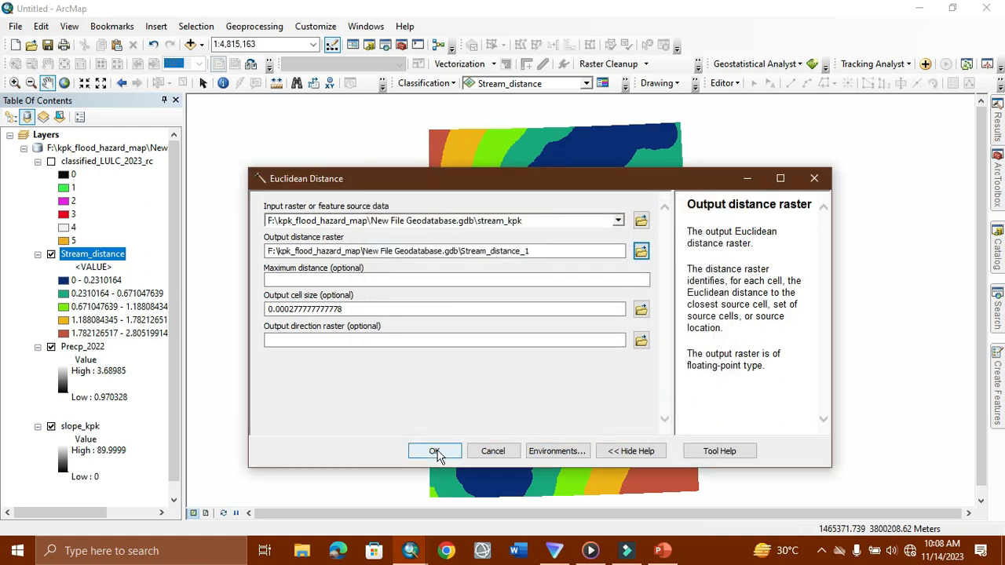
left_click(434, 452)
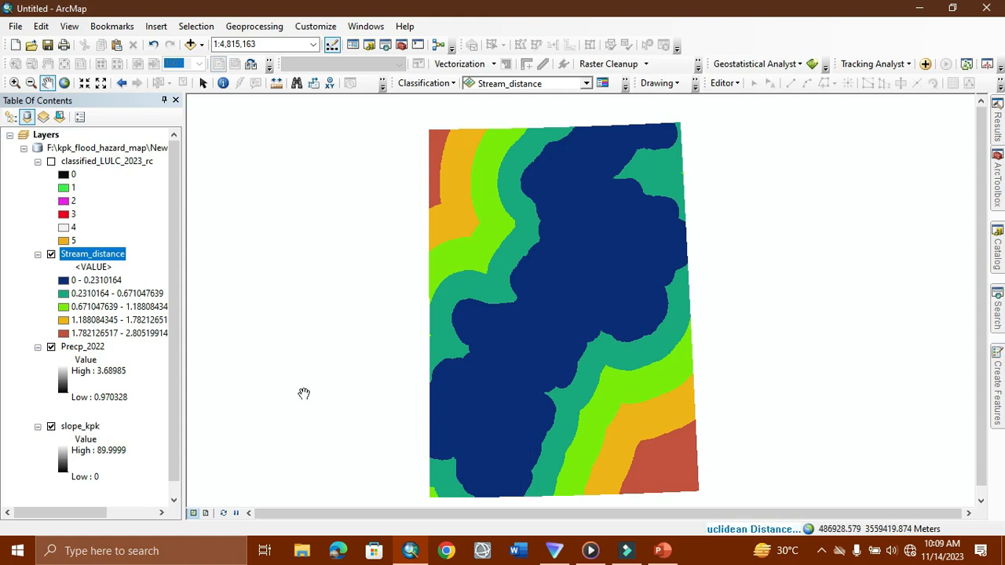
- Hide the Stream_distance layer and assign stream_kpk from the geodatabase as the source of a new Euclidean Distance run
left_click(51, 254)
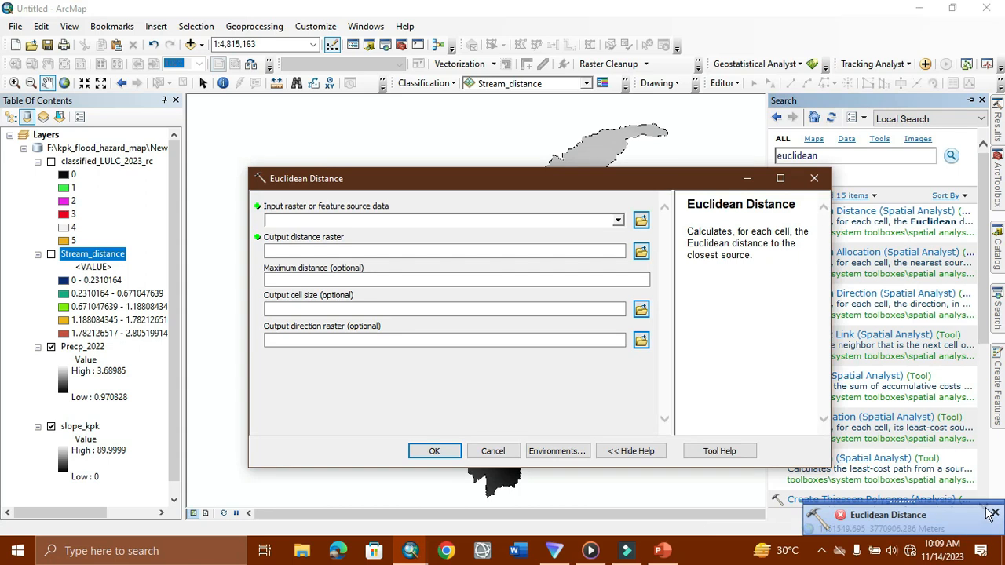
left_click(618, 220)
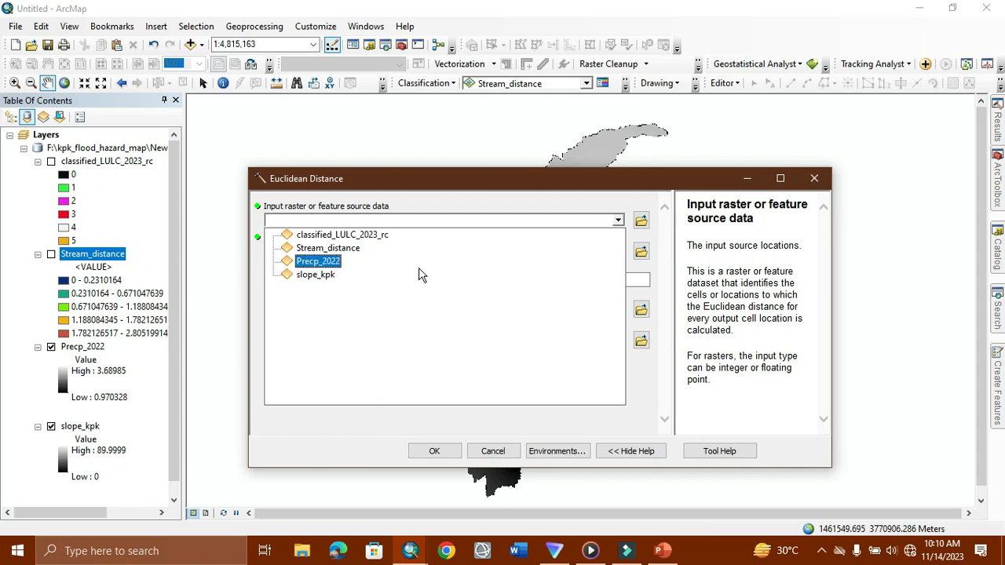
left_click(642, 222)
left_click(641, 220)
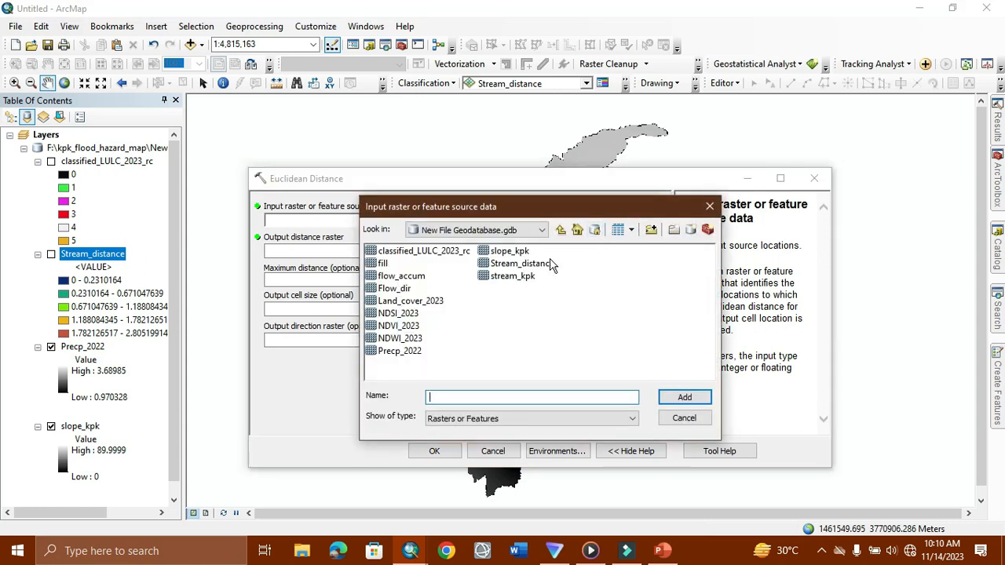
left_click(512, 276)
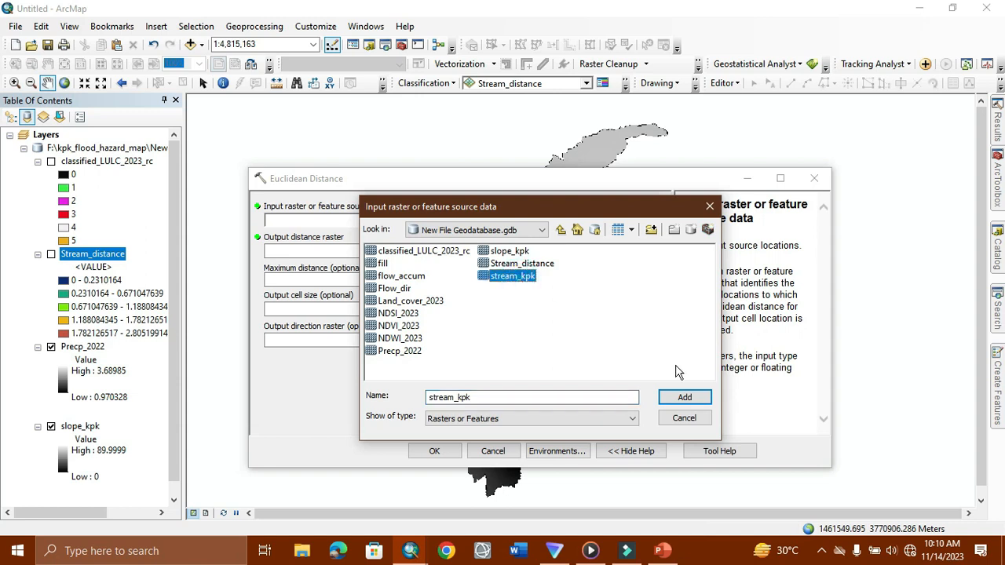
left_click(685, 397)
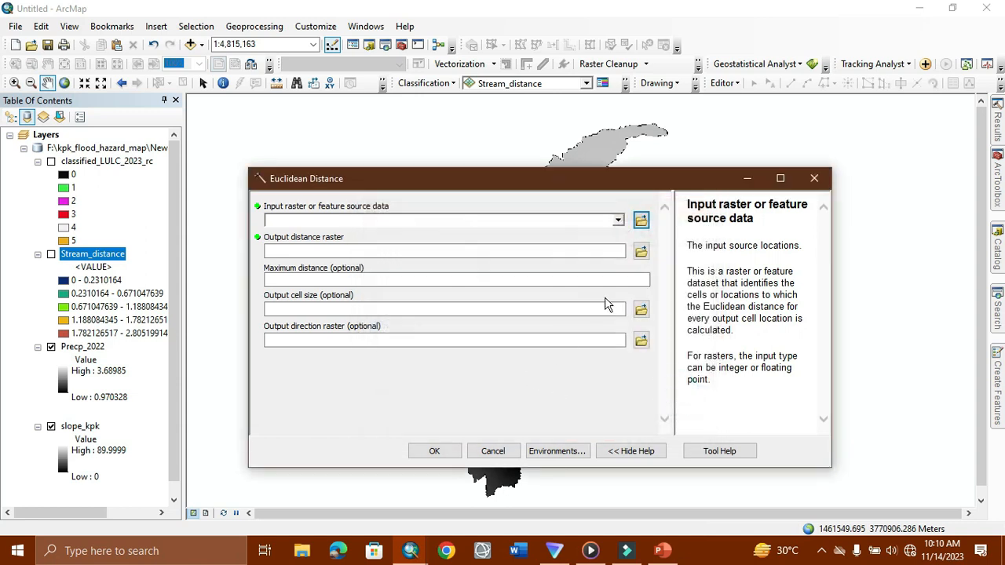
- Set the processing extent in the tool's environment settings to the dataset New_Kpk.shp from F:\kpk_data\qgis_shp_kpk
left_click(581, 453)
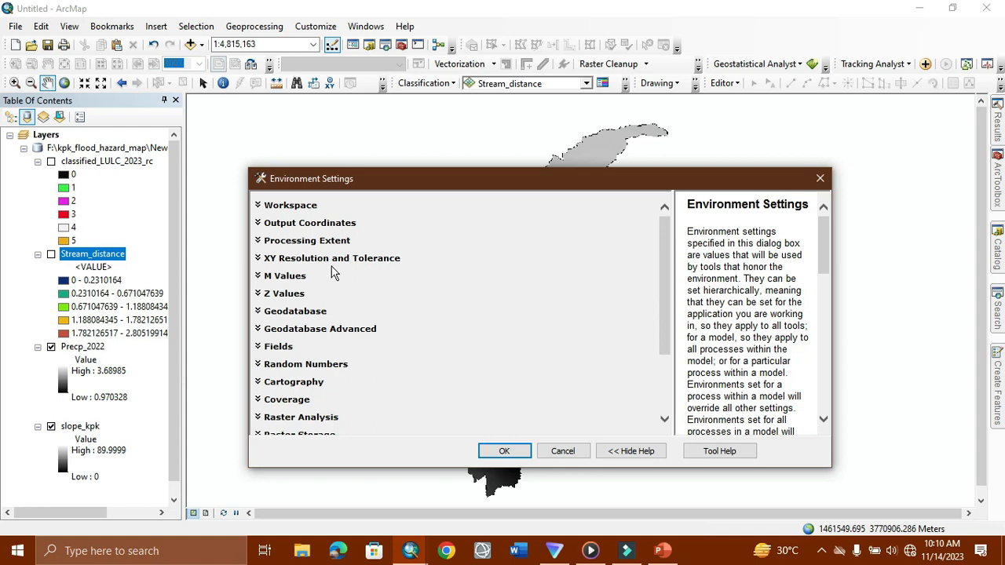
left_click(330, 240)
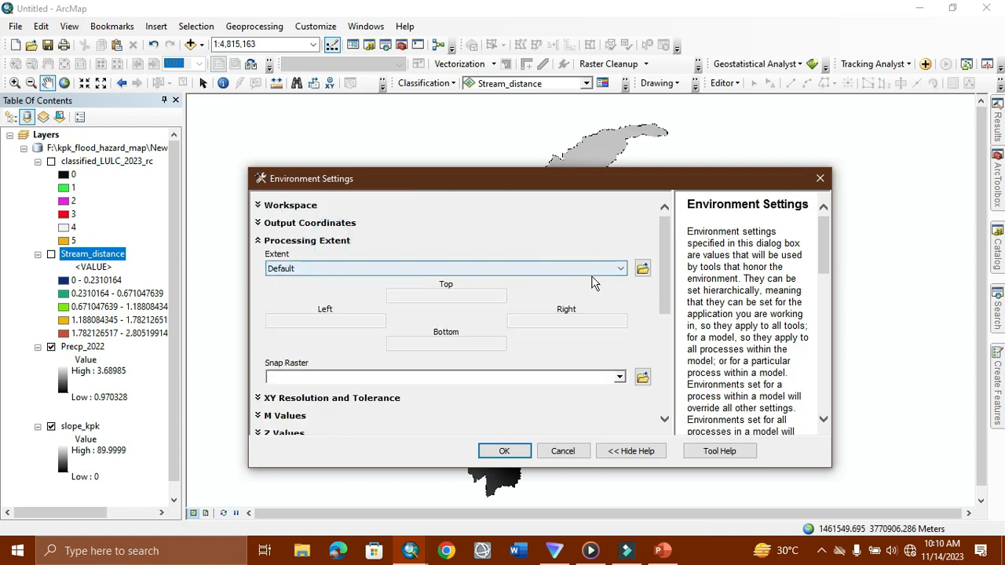
left_click(645, 269)
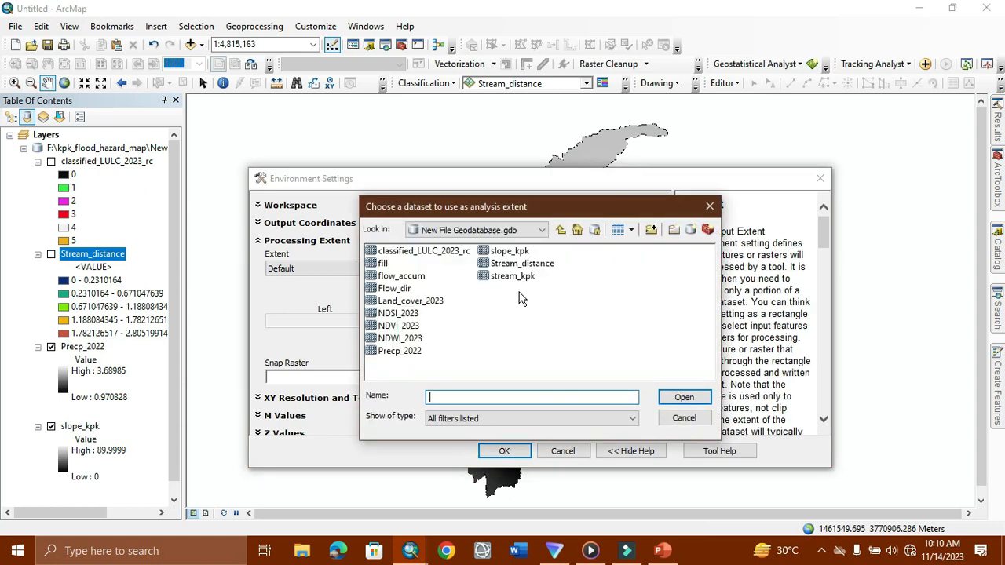
left_click(561, 230)
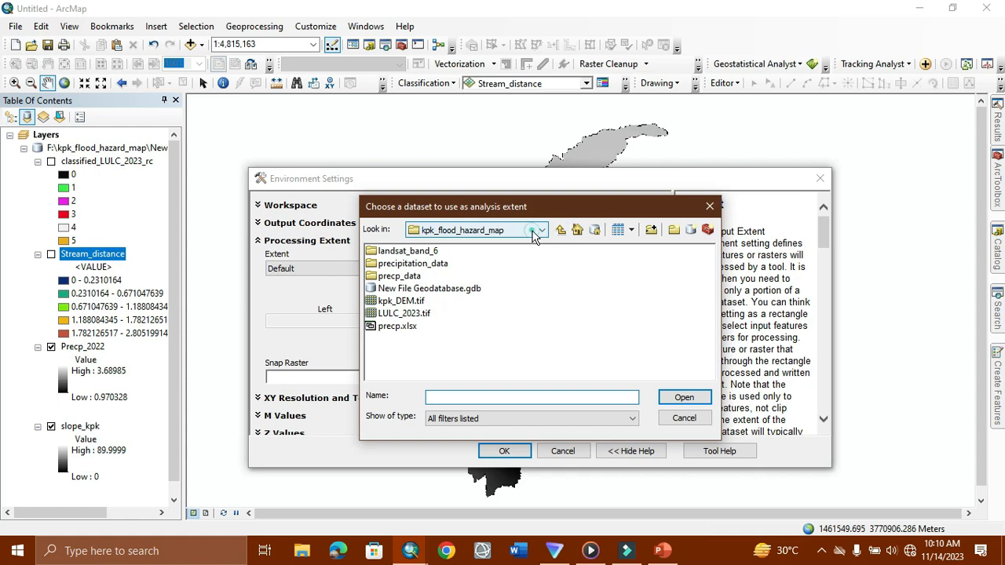
left_click(540, 230)
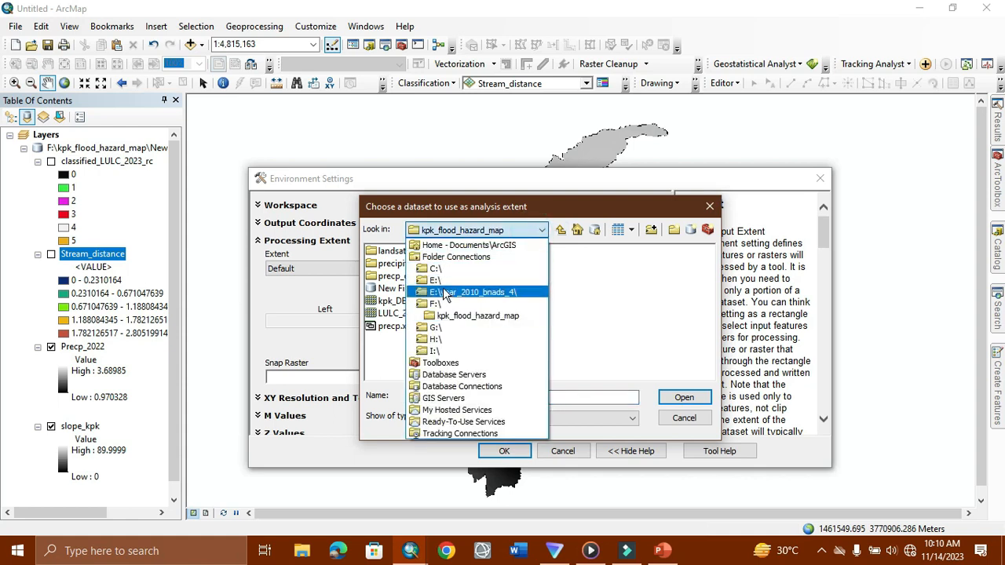
left_click(562, 310)
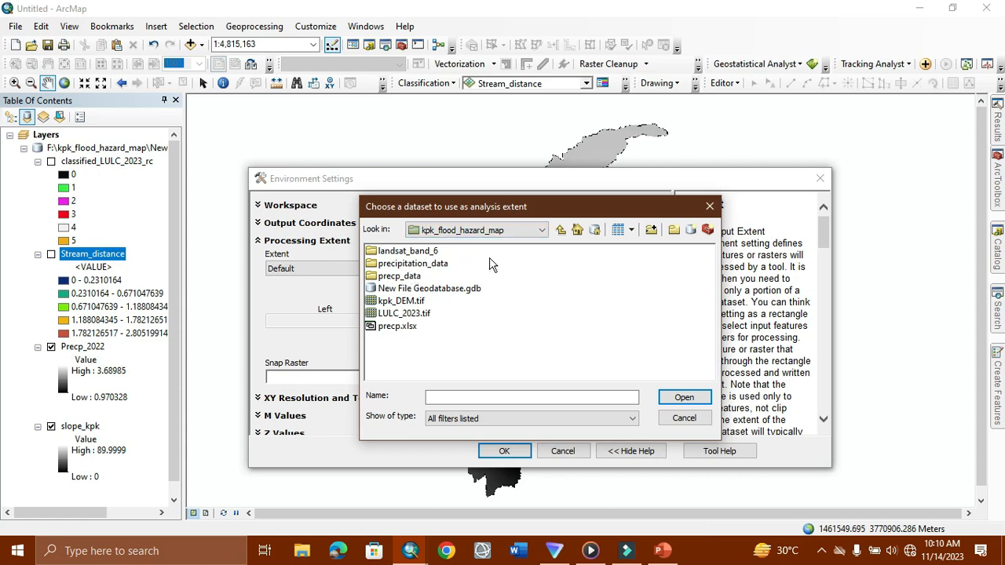
left_click(418, 251)
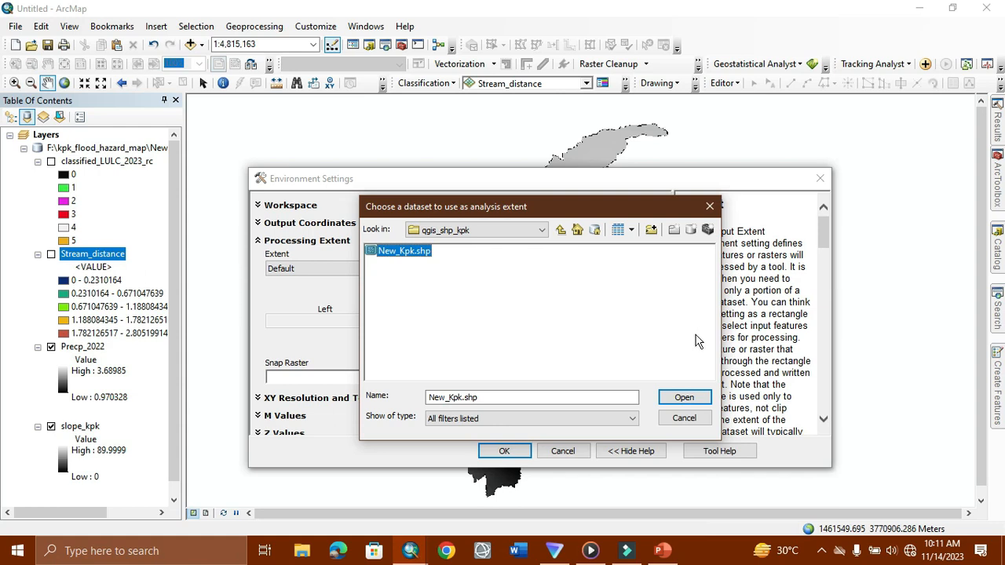
left_click(684, 398)
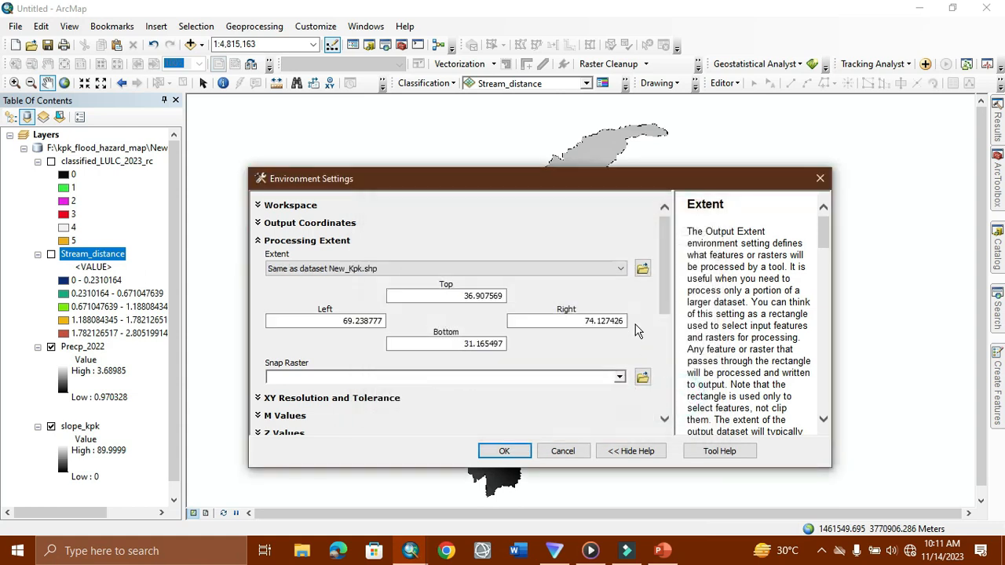
- Set the raster analysis mask to New_Kpk.shp from the qgis_shp_kpk folder and accept the environment settings
left_click_drag(661, 285, 661, 416)
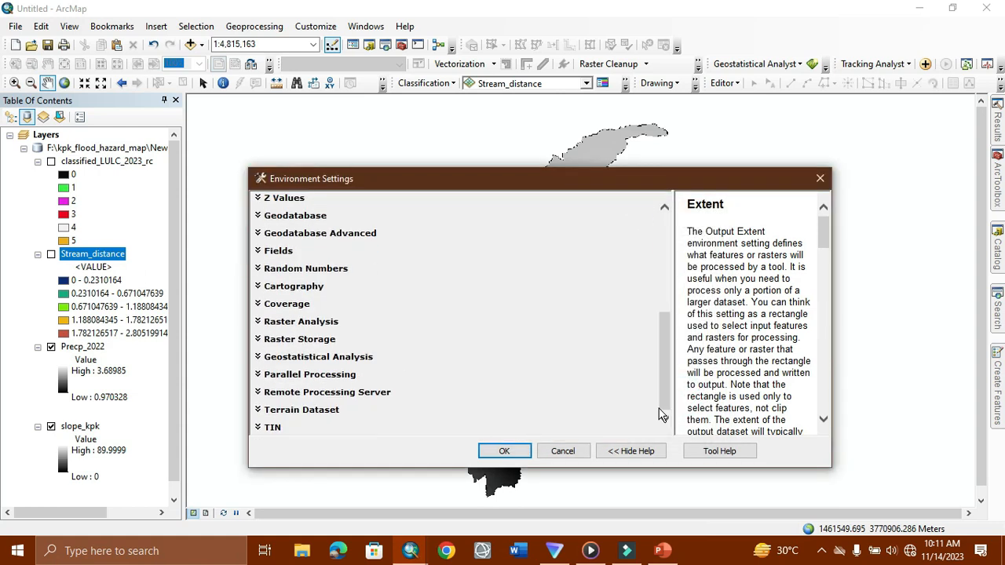
left_click(330, 323)
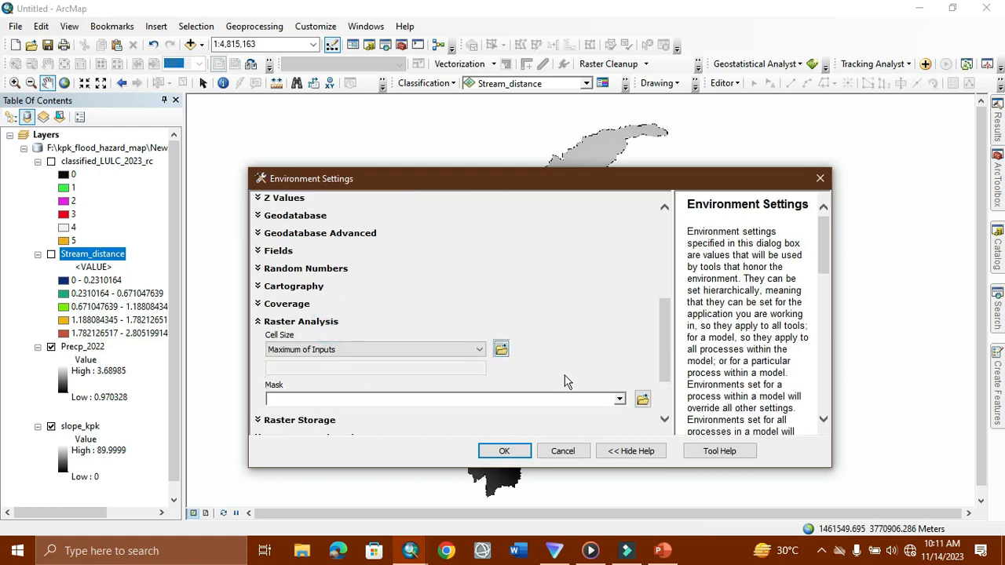
left_click(620, 400)
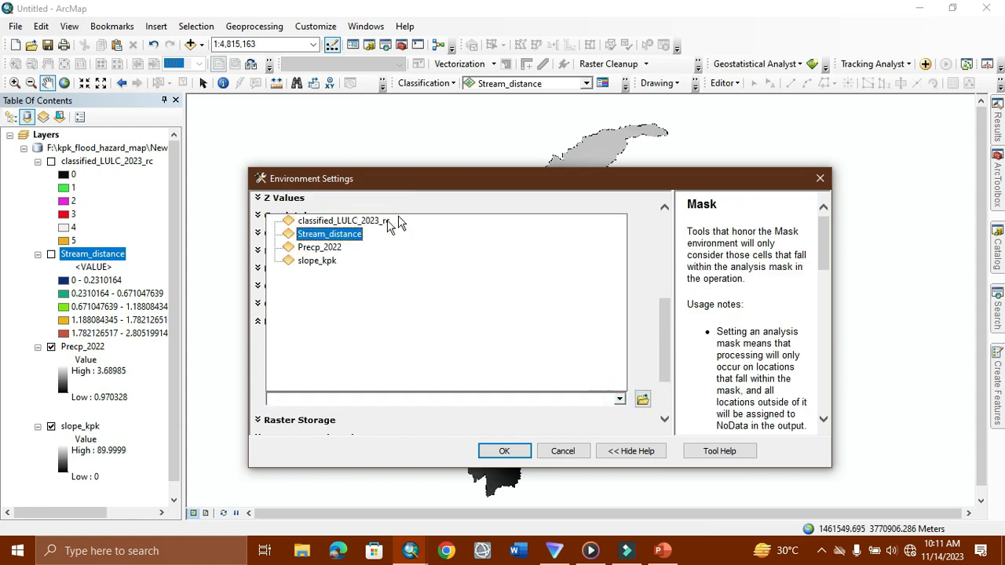
left_click(644, 400)
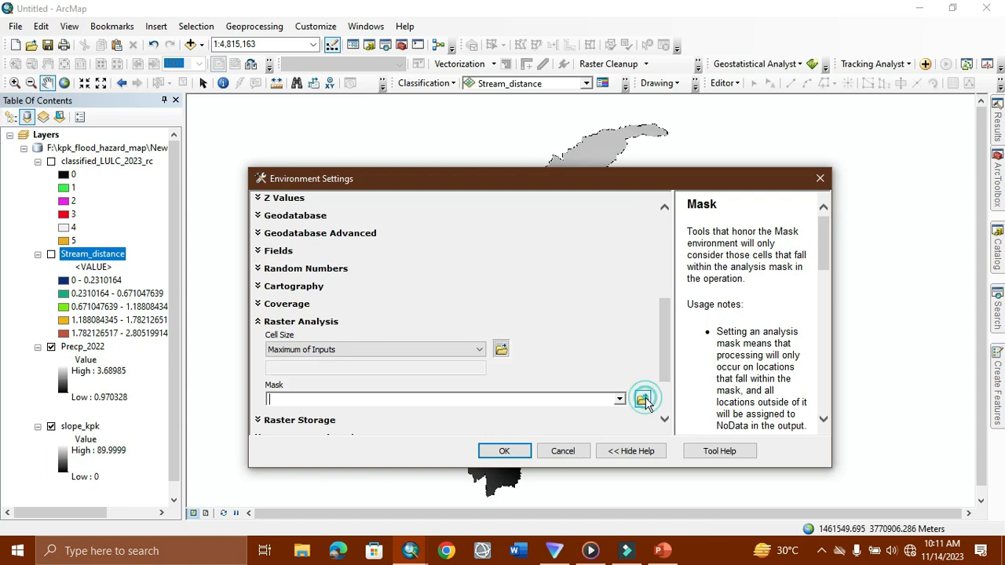
left_click(643, 400)
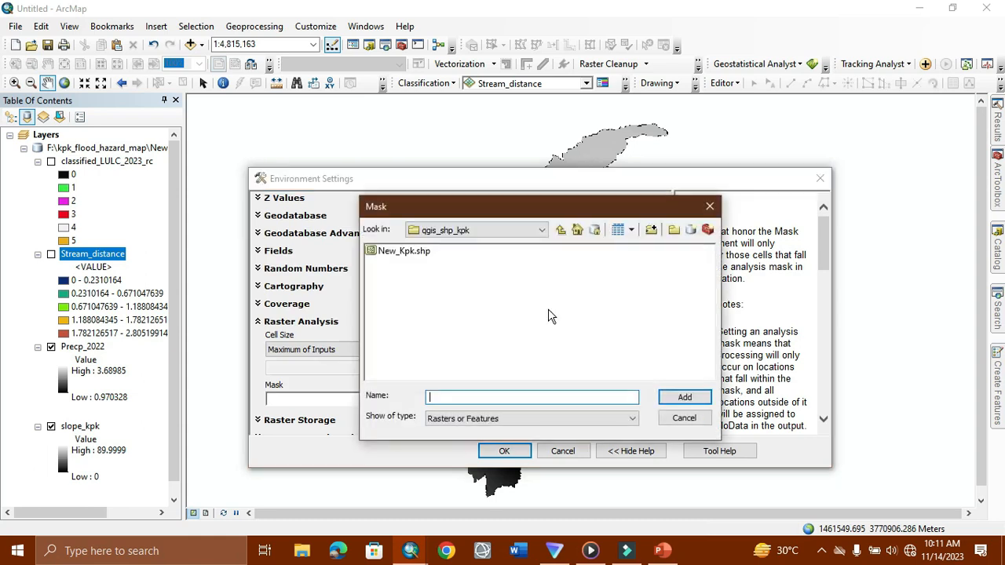
left_click(407, 252)
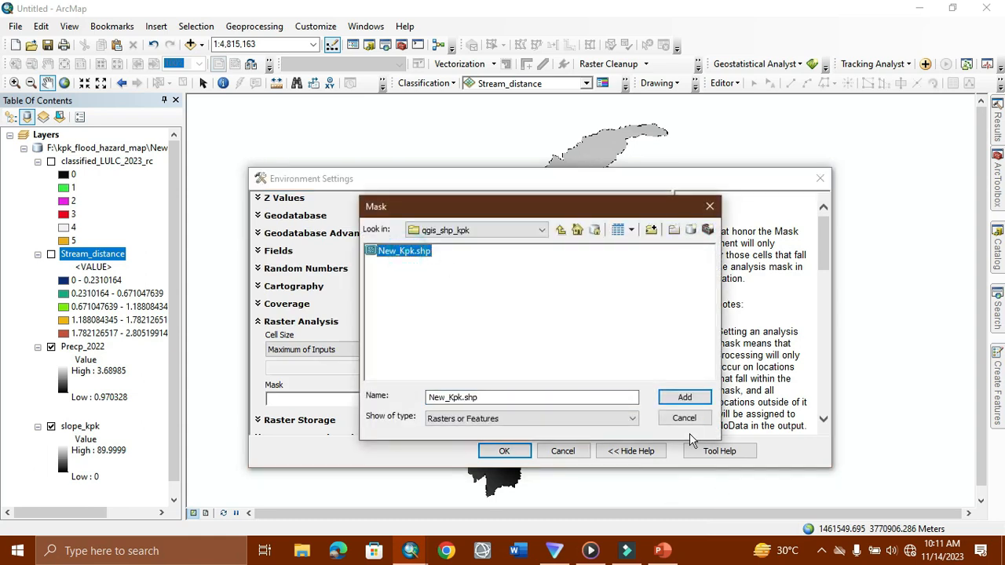
left_click(685, 399)
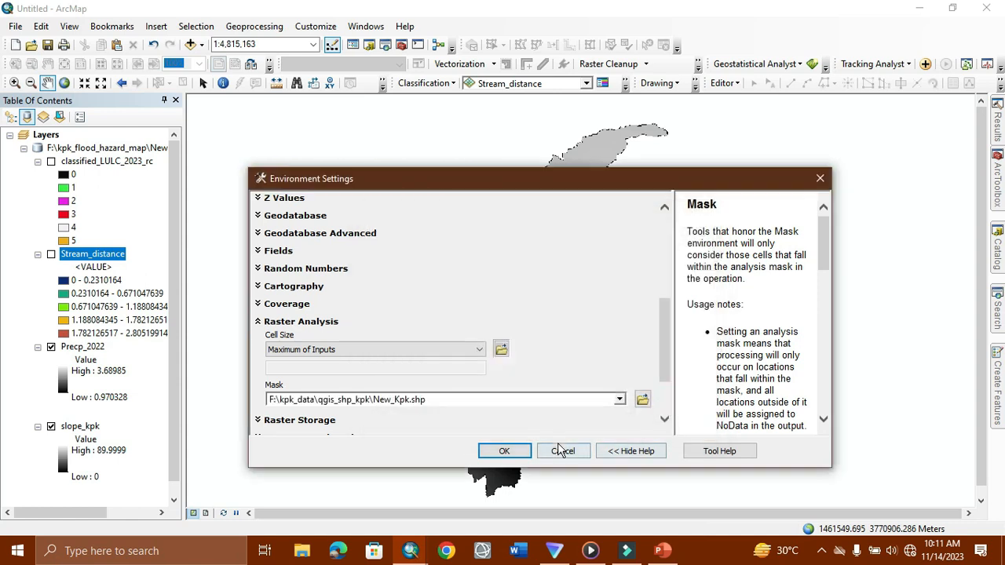
left_click(505, 451)
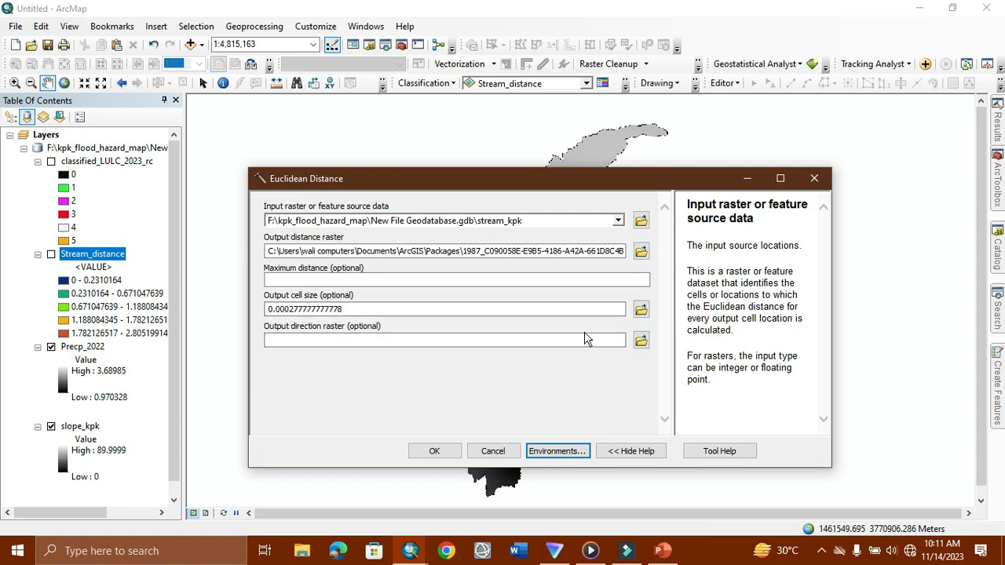
- Run Euclidean Distance with the output distance raster saved as Stream_distance_2 in New File Geodatabase.gdb
left_click(641, 251)
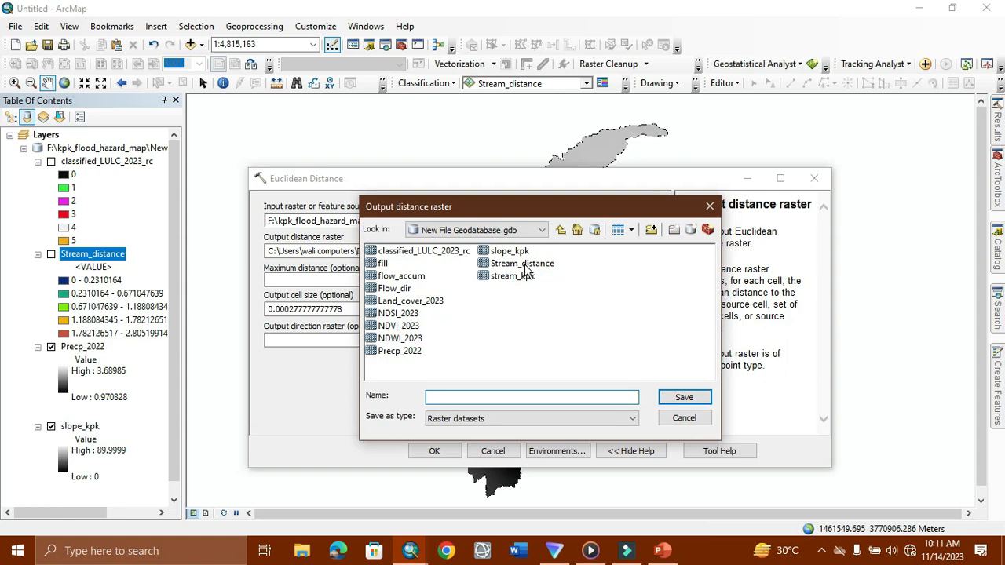
left_click(522, 264)
left_click(511, 395)
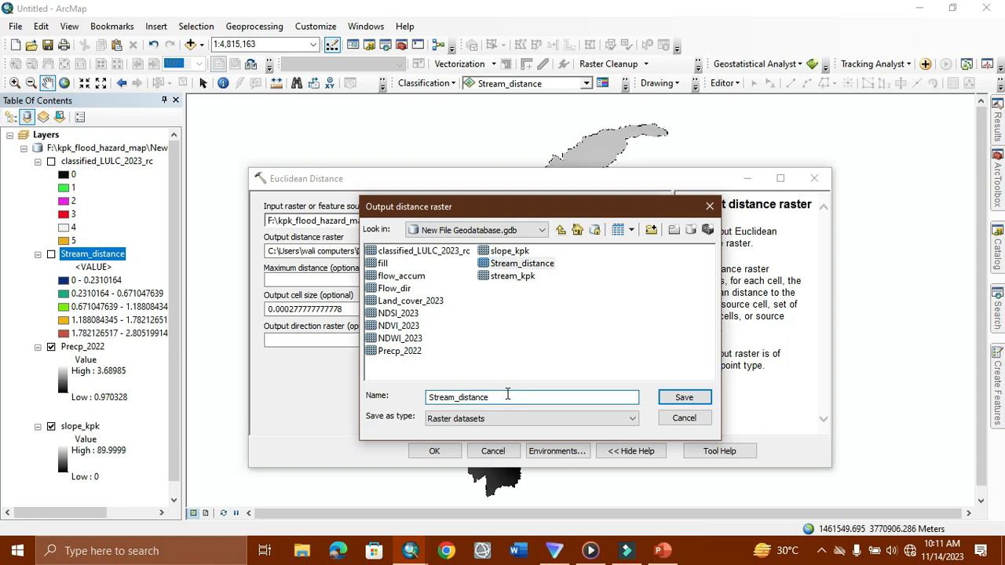
left_click(685, 398)
left_click(434, 450)
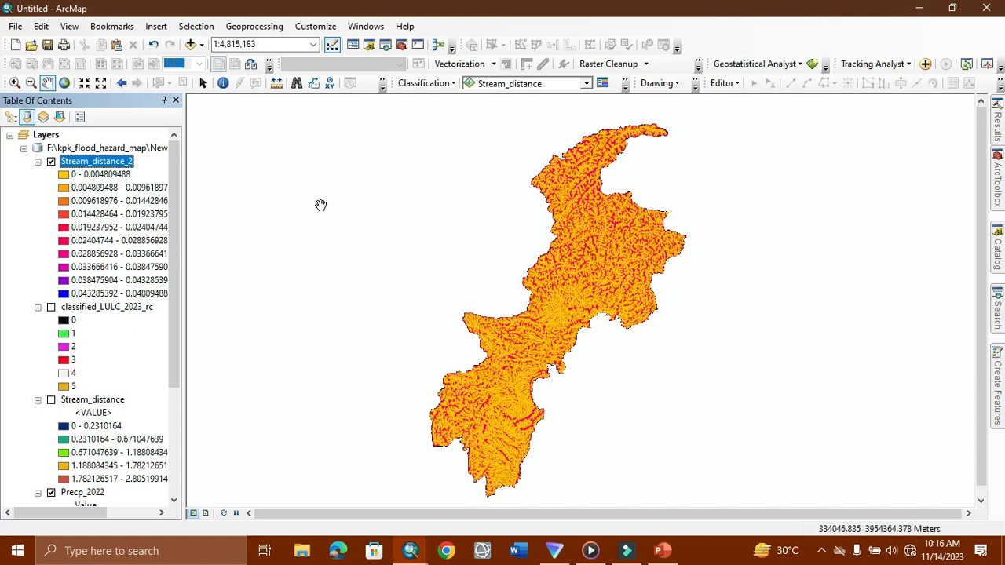
- Add kpk_DEM.tif from the F:\kpk_flood_hazard_map folder to the map
left_click(192, 45)
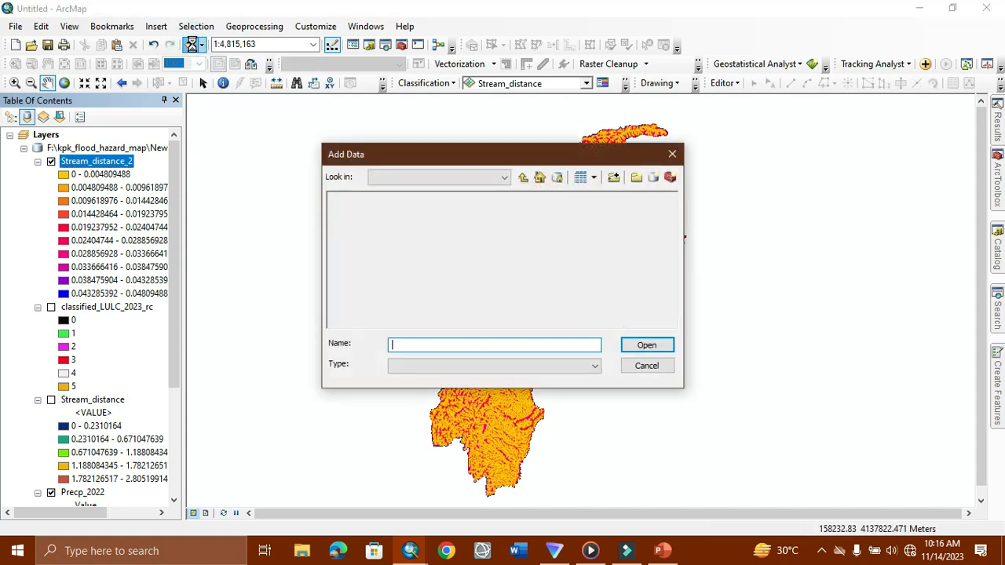
left_click(505, 180)
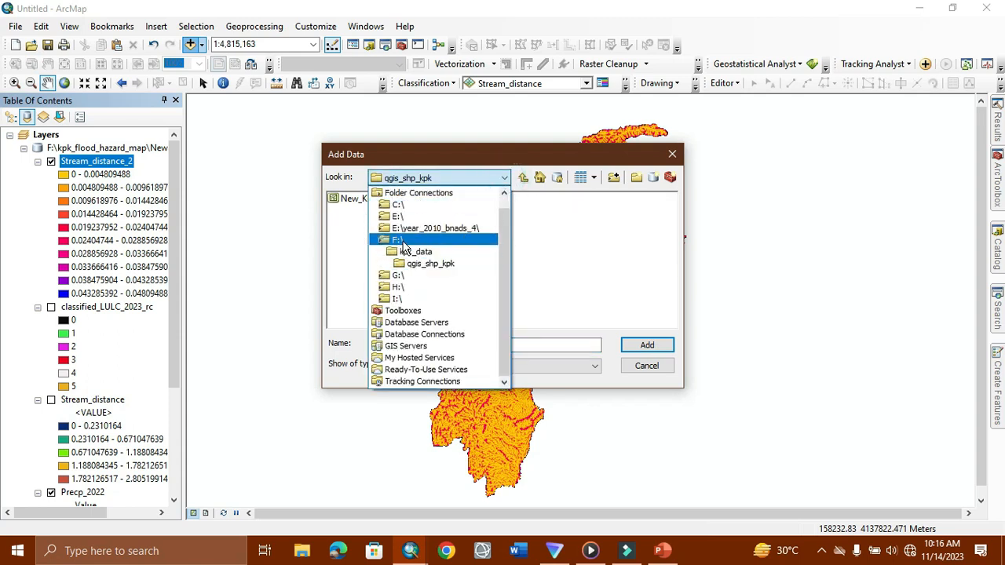
left_click(404, 242)
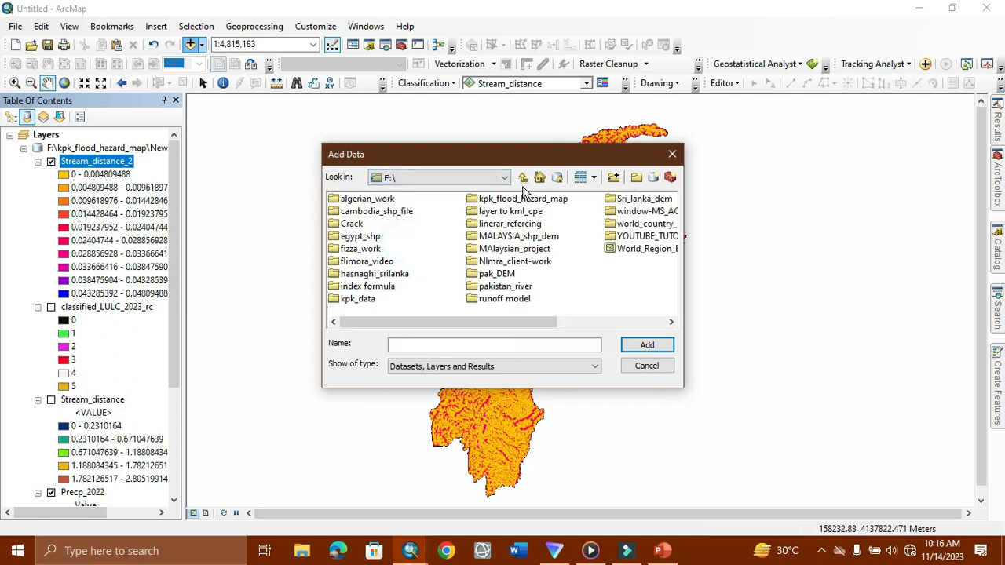
left_click(524, 201)
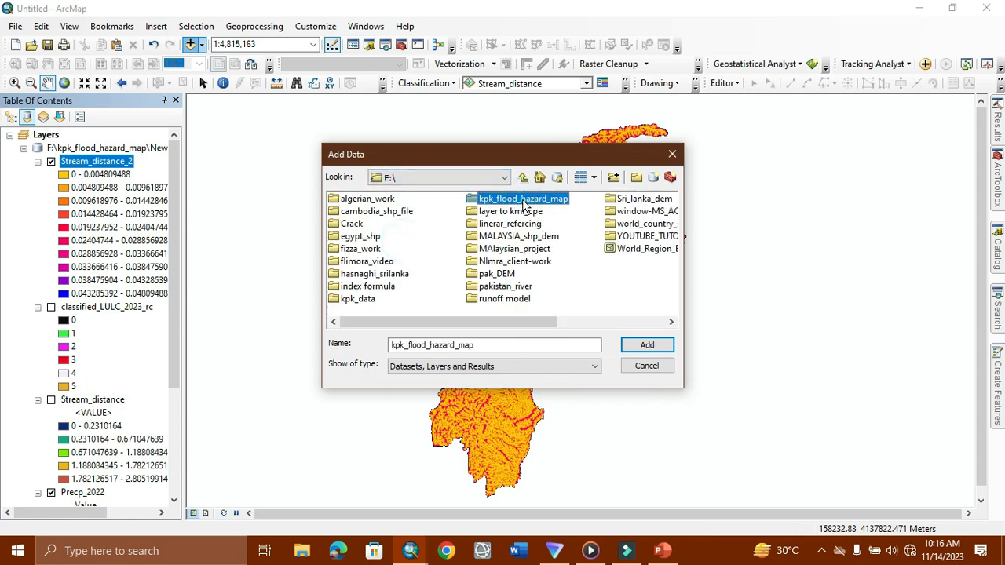
double_click(524, 201)
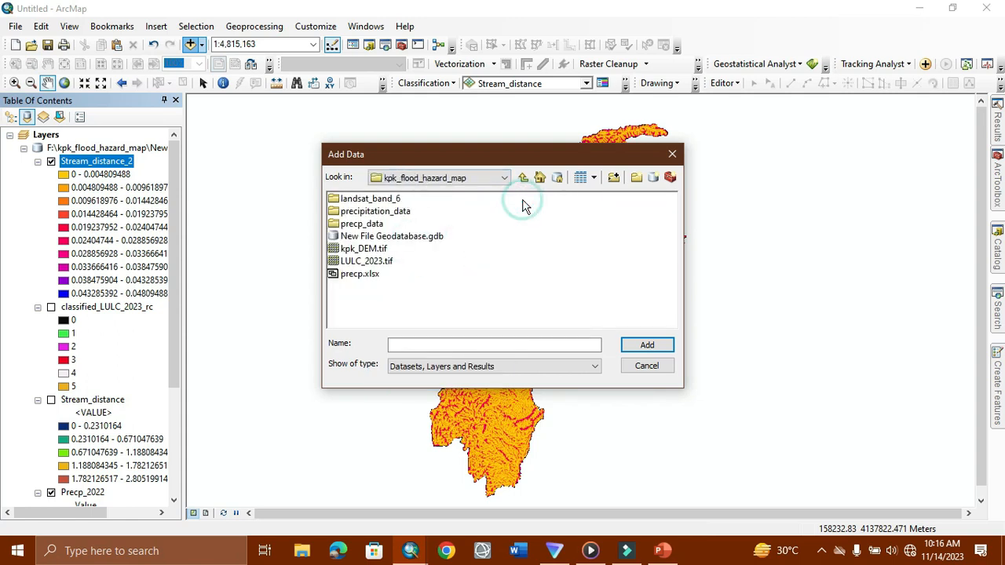
left_click(370, 249)
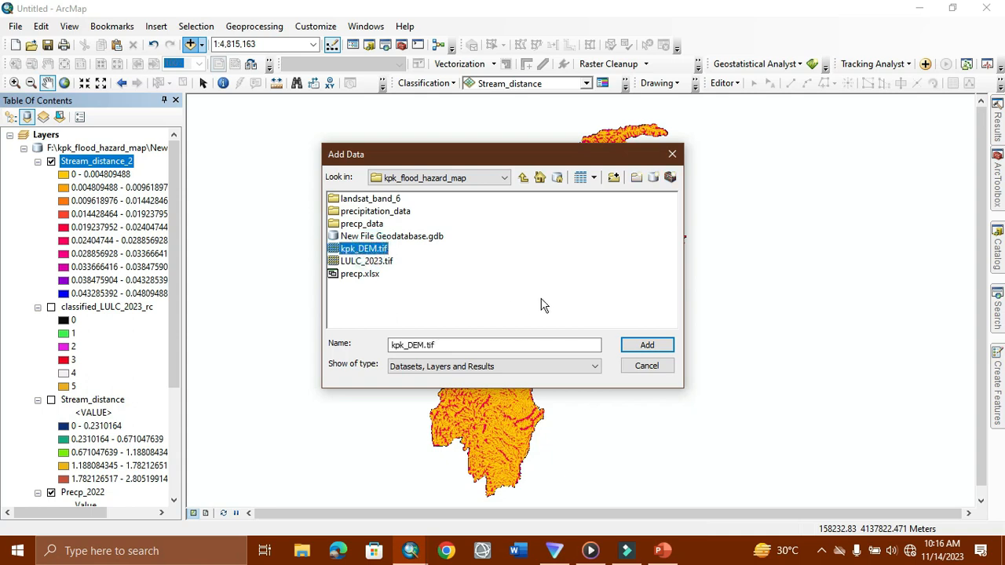
left_click(648, 347)
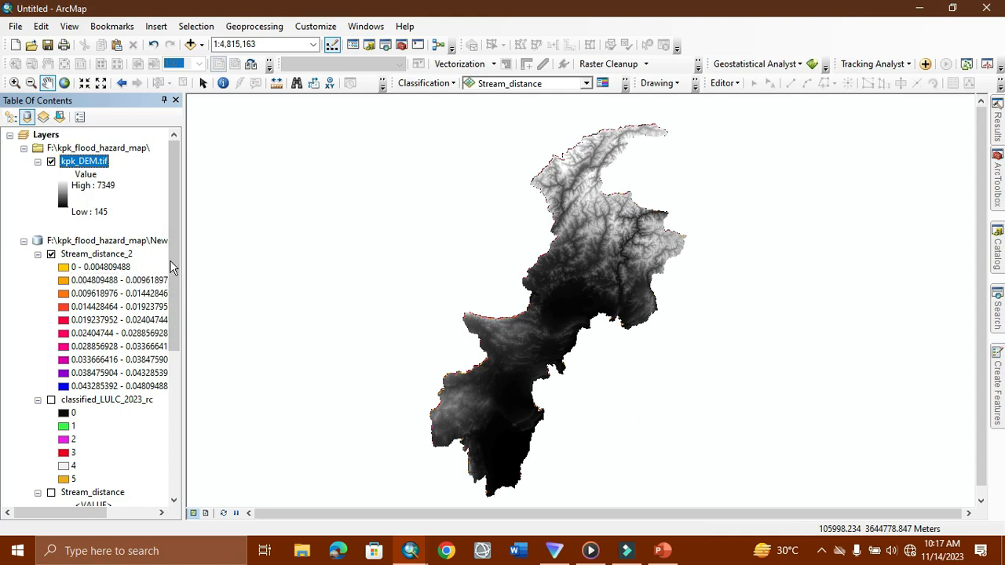
- Remove the old Stream_distance layer from the map
left_click_drag(171, 261, 190, 363)
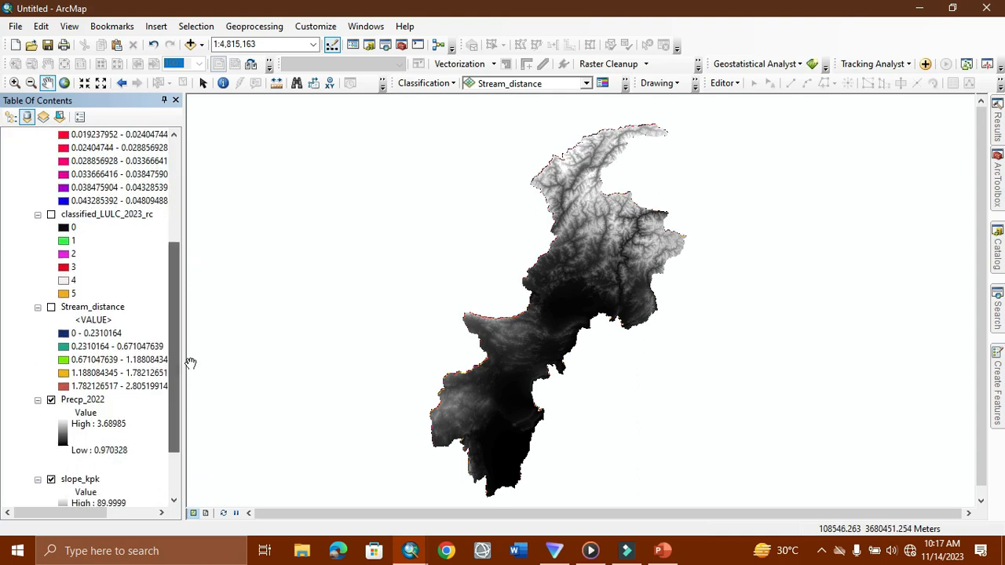
right_click(110, 308)
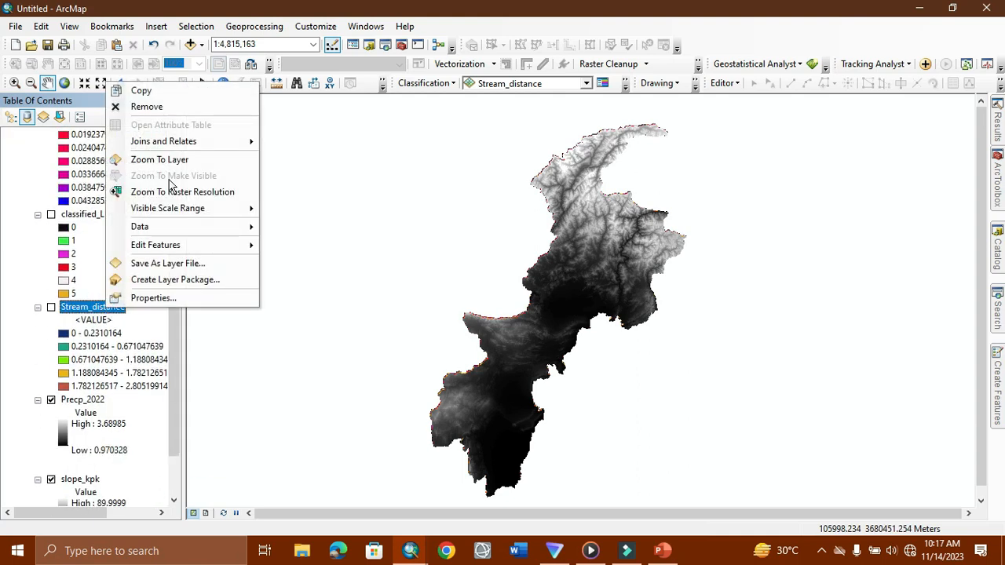
left_click(171, 105)
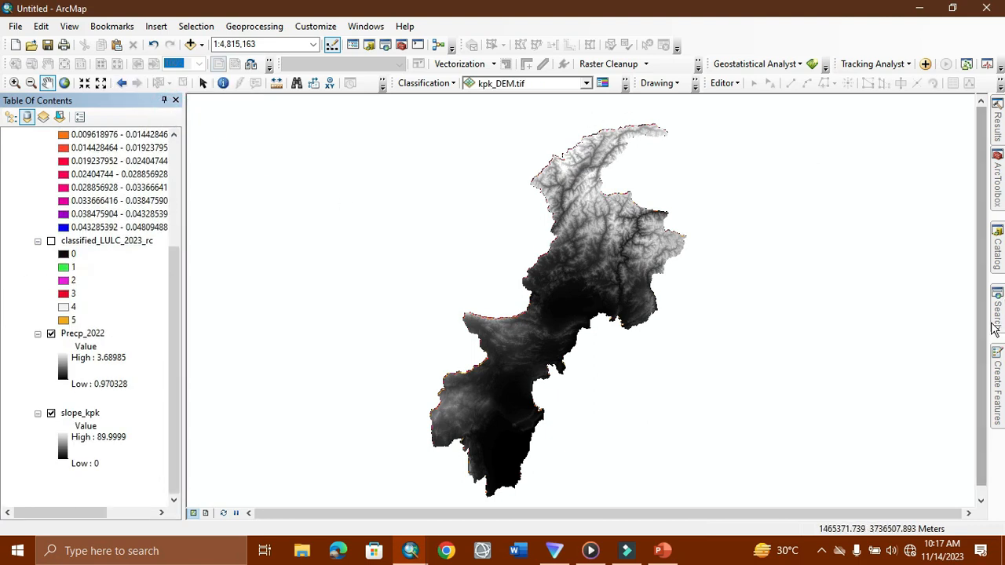
- Search for reclassify, open the Spatial Analyst Reclassify tool and assign kpk_DEM.tif as its input raster
mouse_move(994, 328)
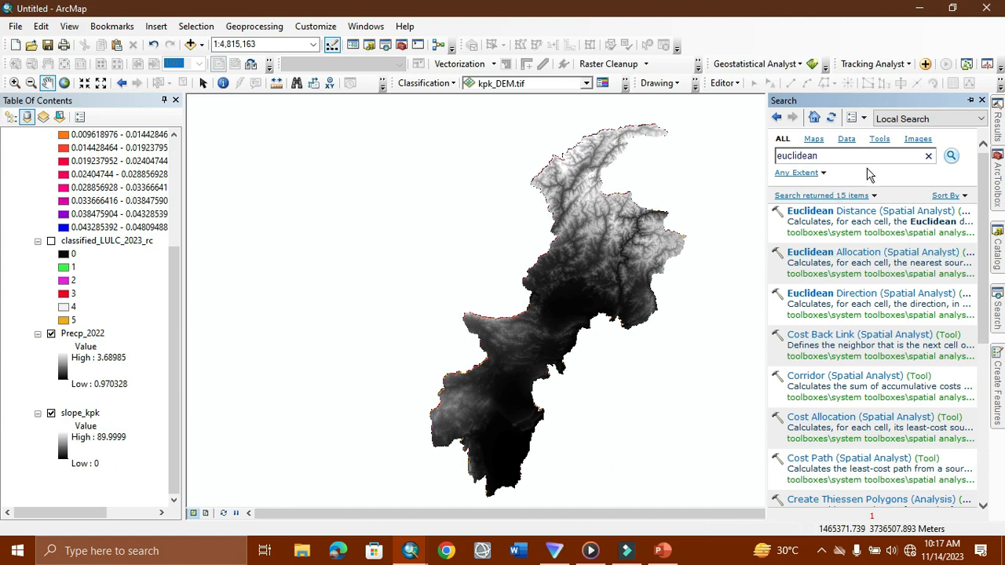
left_click(873, 157)
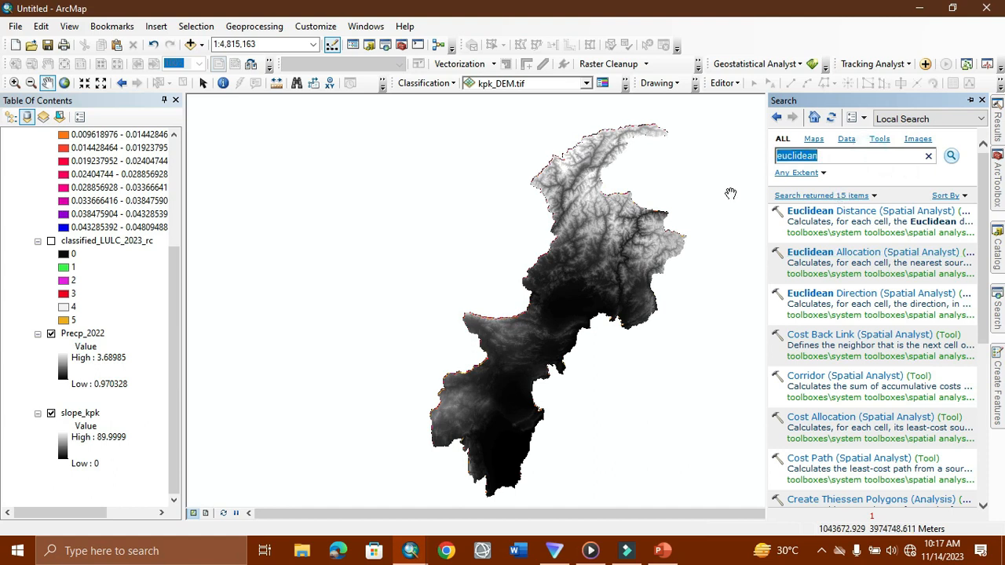
key("BackSpace")
key("Return")
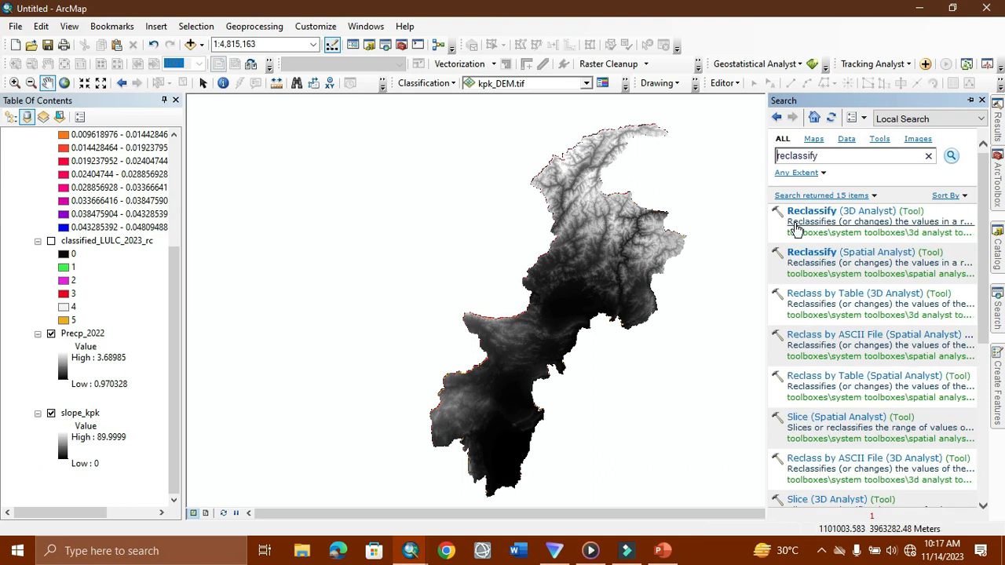
left_click(802, 256)
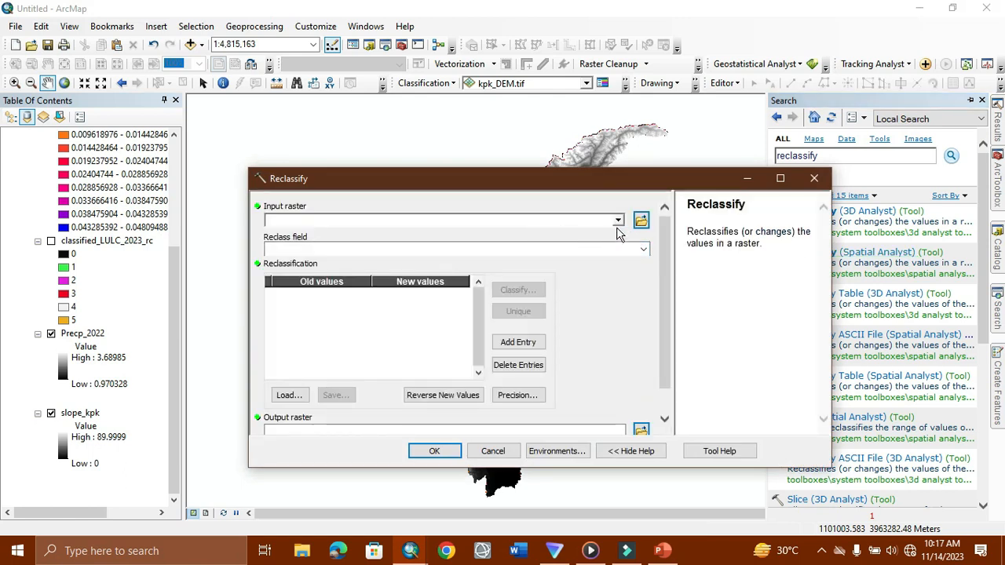
left_click(618, 221)
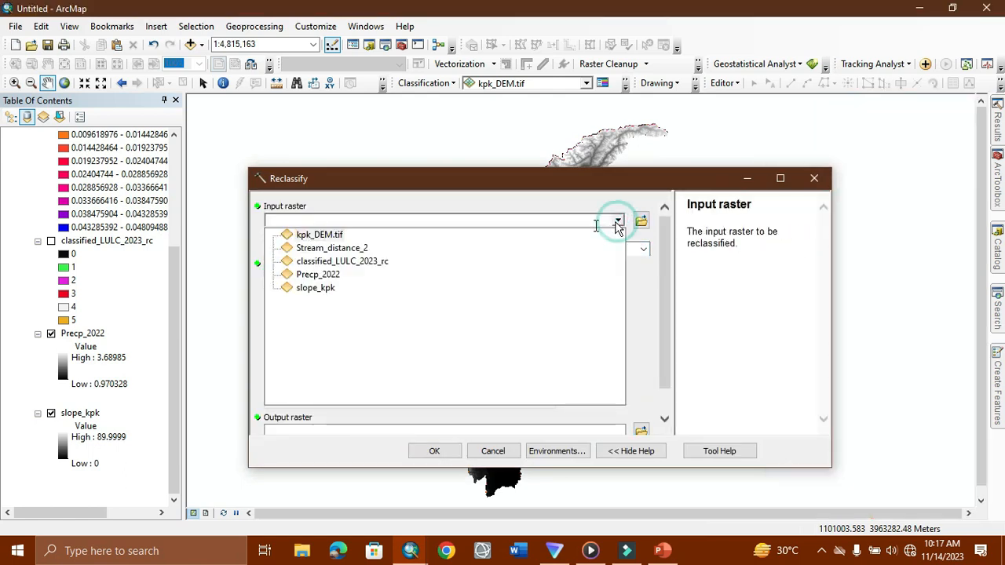
left_click(332, 238)
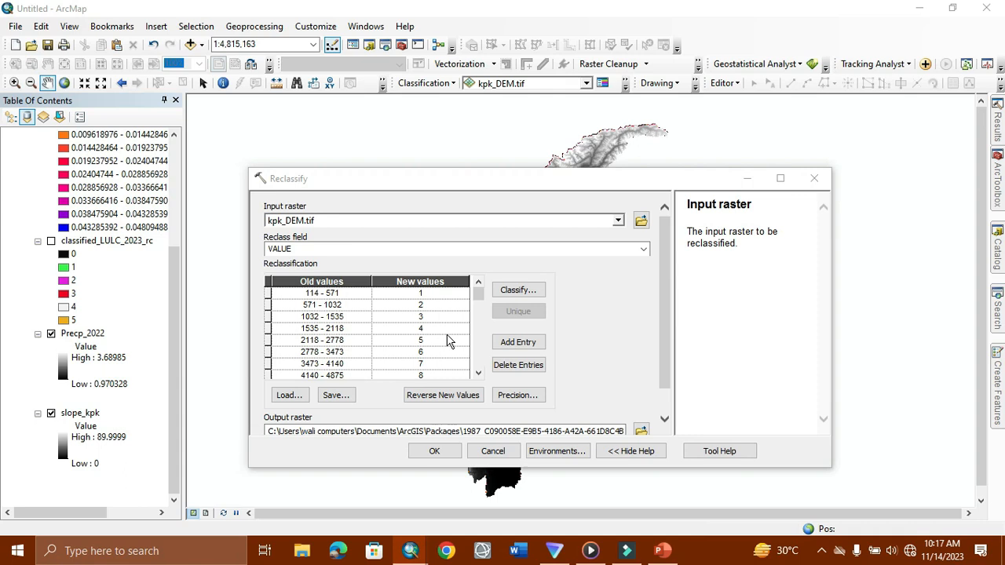
- Classify the kpk_DEM.tif values into 5 classes using the Natural Breaks (Jenks) method
left_click(534, 292)
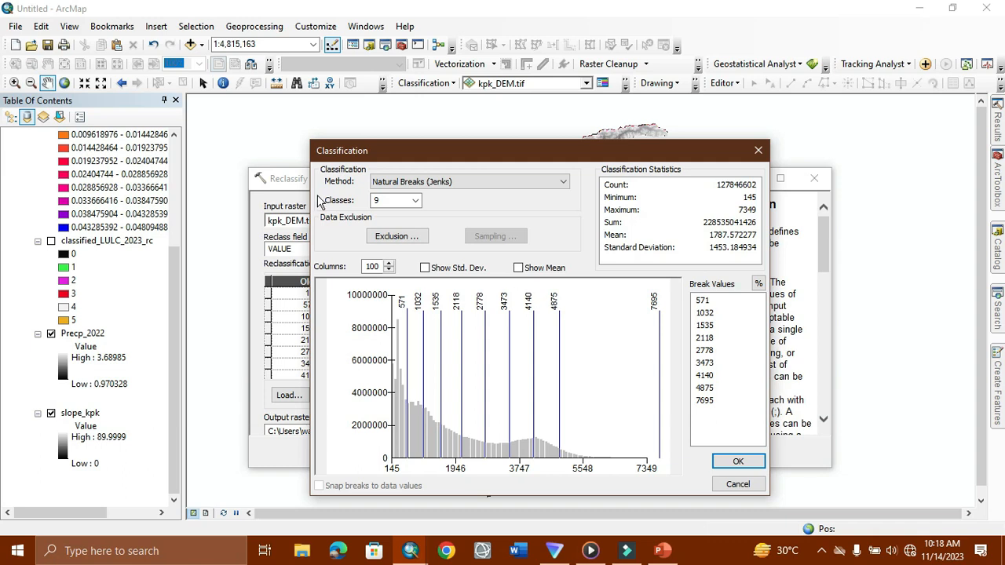
left_click(416, 201)
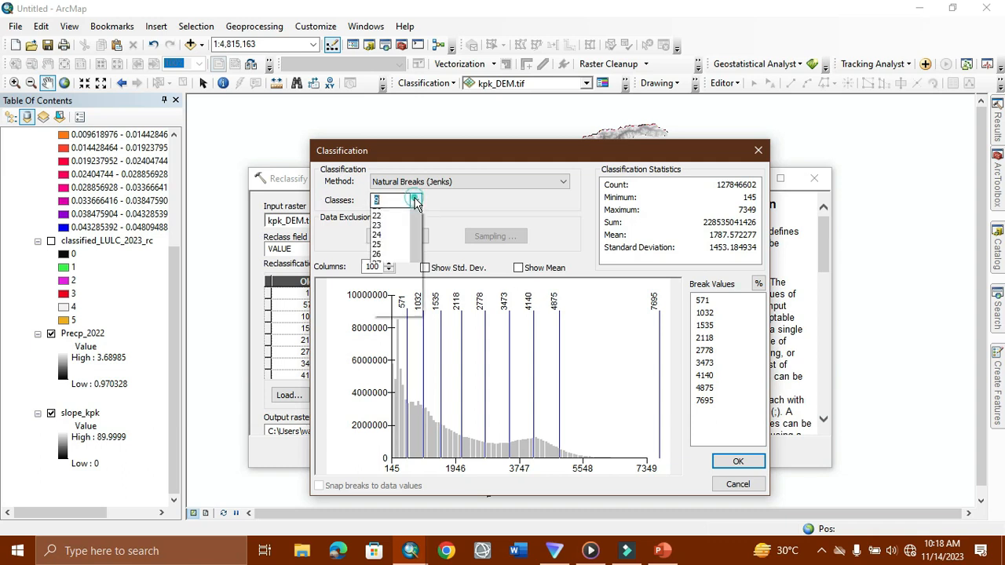
left_click(381, 235)
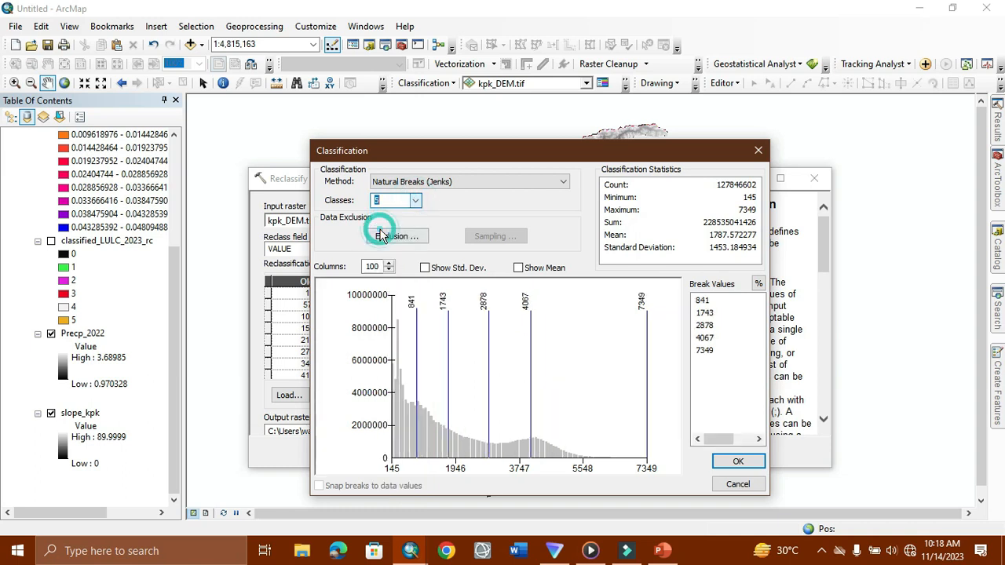
left_click(736, 460)
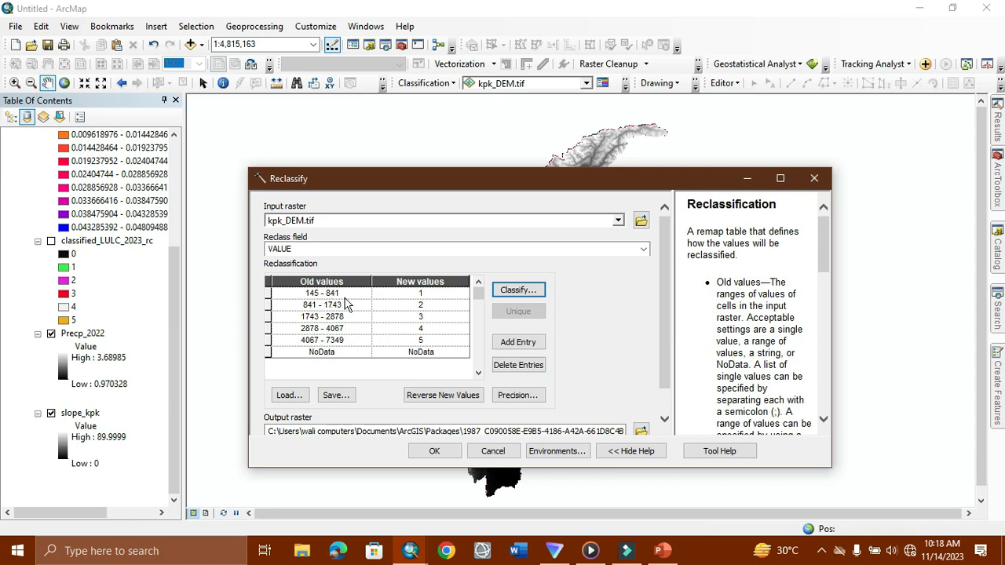
- Assign the new values 10, 8, 6, 4 and 2 to the five elevation classes, from lowest to highest elevation
left_click(413, 293)
left_click(412, 294)
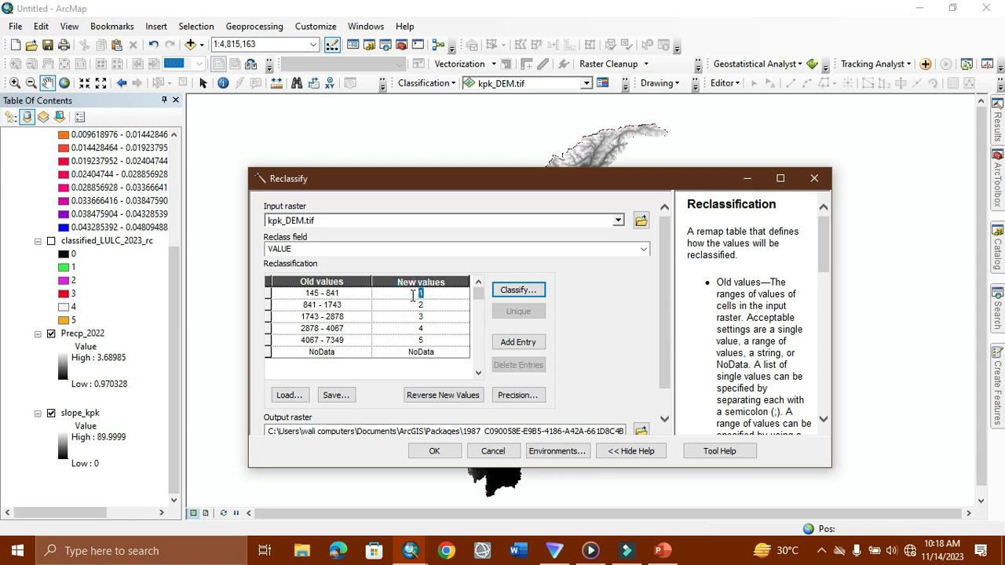
type("10")
left_click(414, 303)
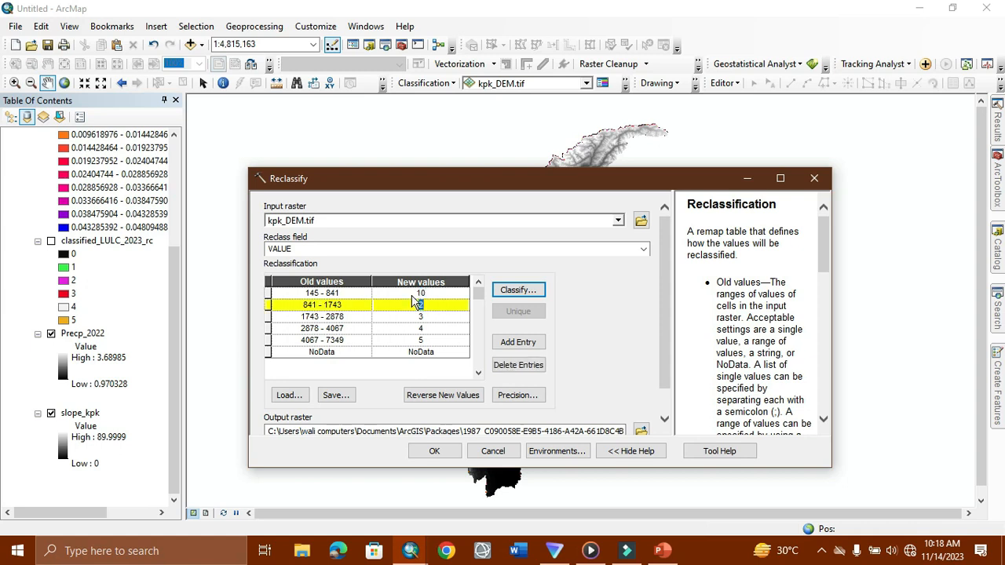
type("8")
key("Return")
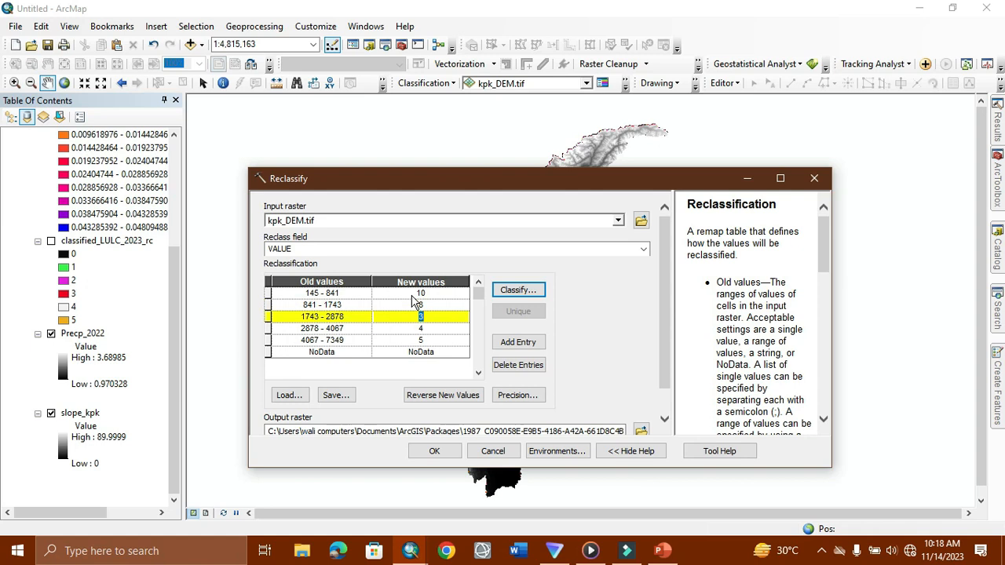
type("6")
key("Return")
key("Return")
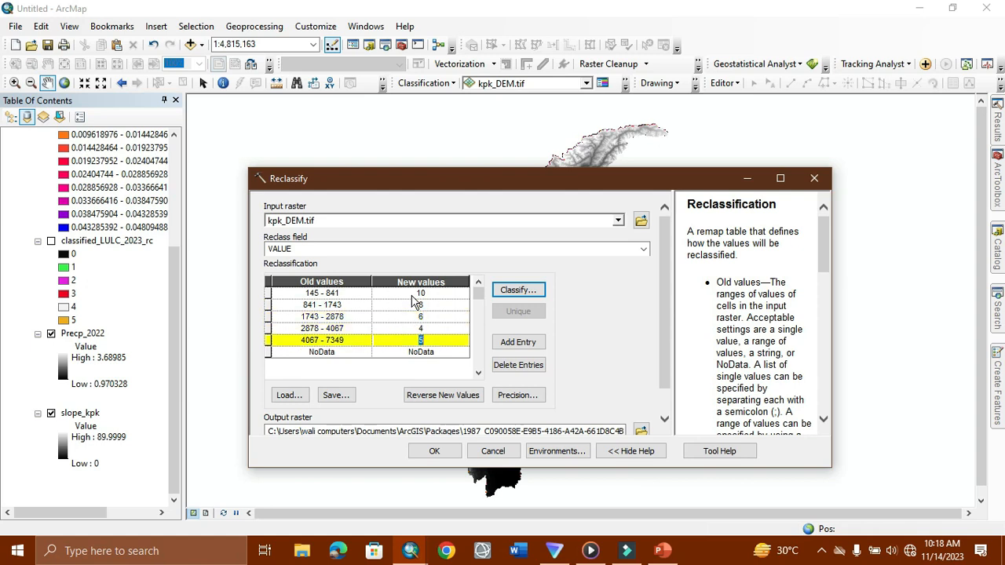
type("2")
- Save the output raster as dem_rc in New File Geodatabase.gdb and run the DEM reclassification
left_click(642, 433)
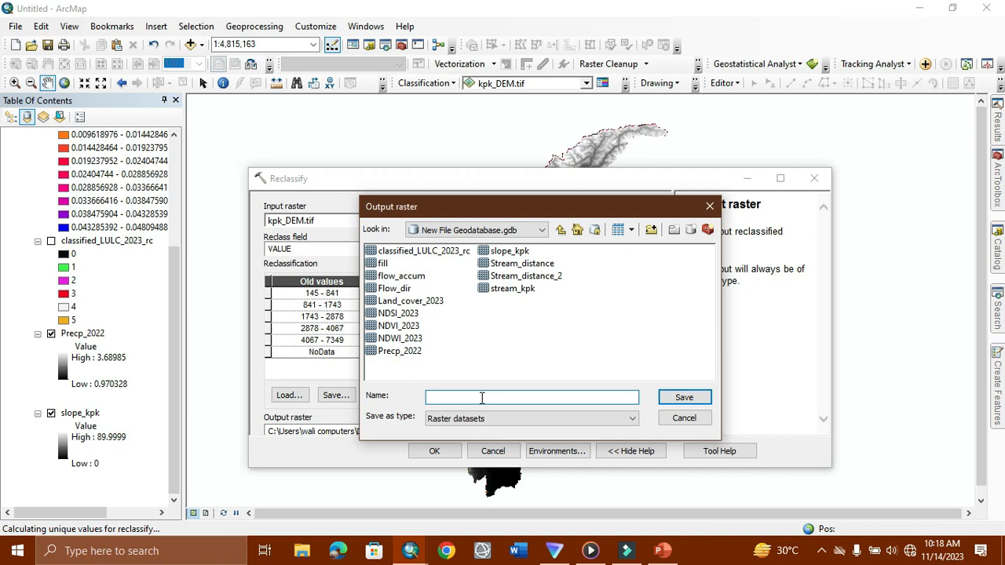
type("dem_rc")
left_click(686, 398)
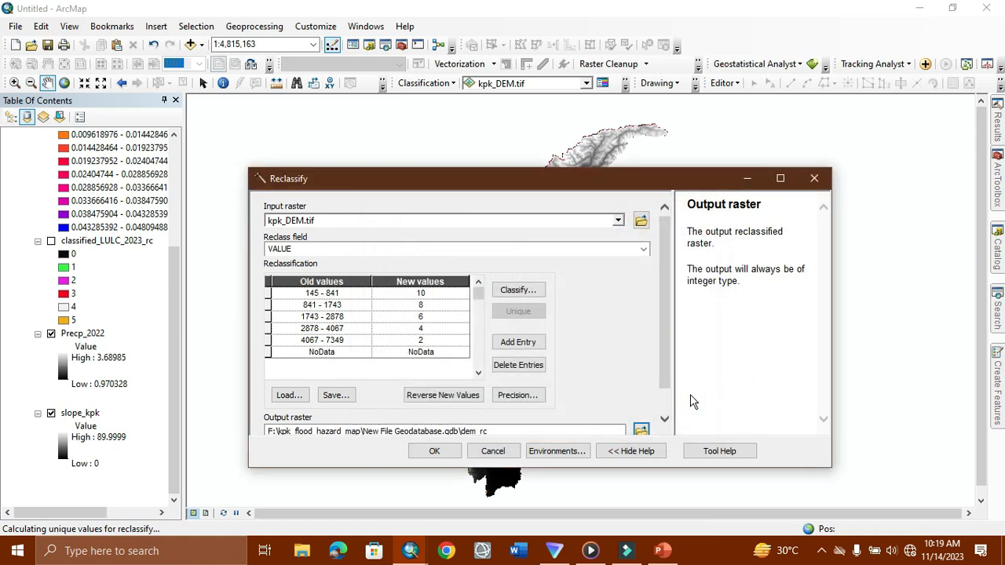
left_click(438, 450)
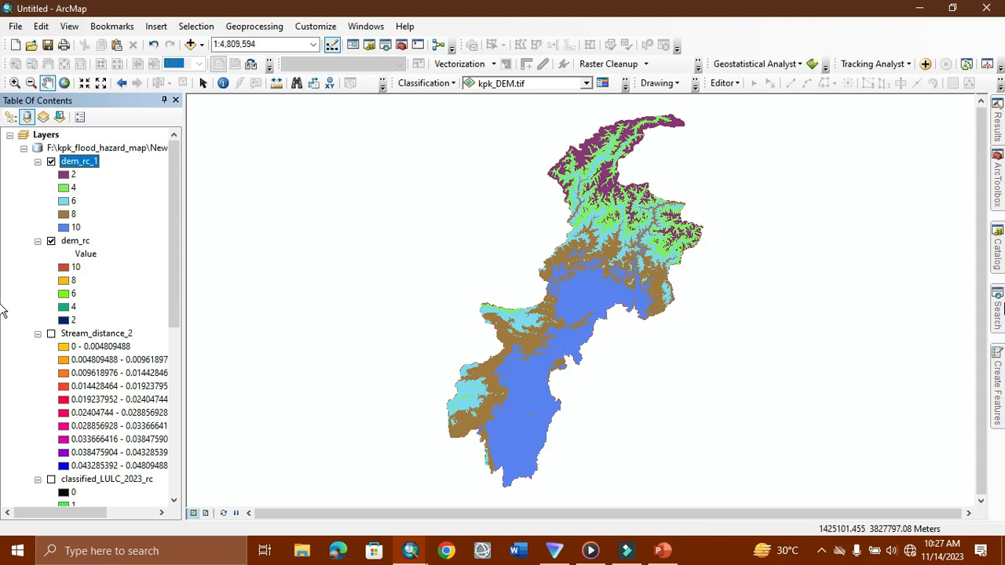
key("ctrl+f")
left_click(839, 255)
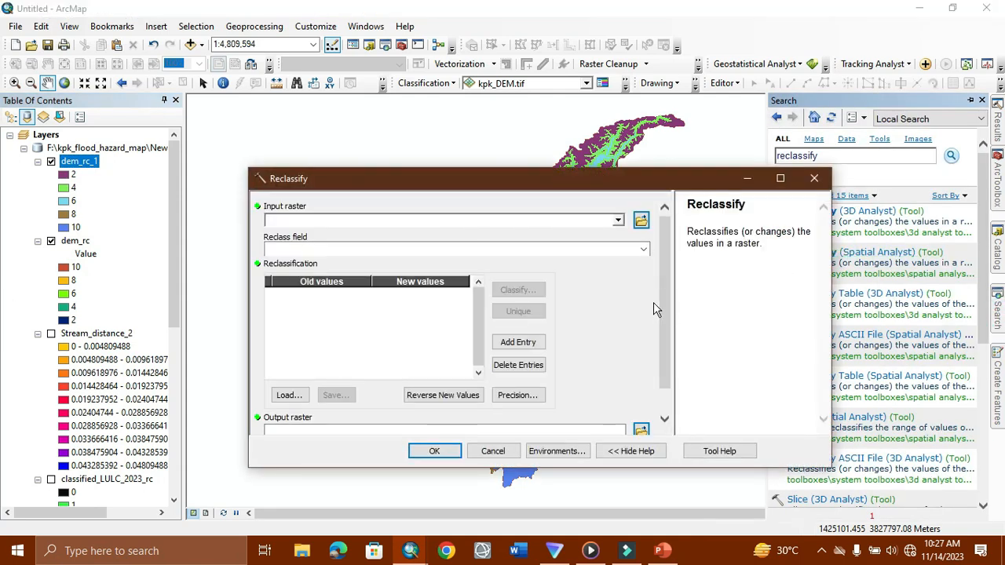
left_click_drag(665, 284, 665, 307)
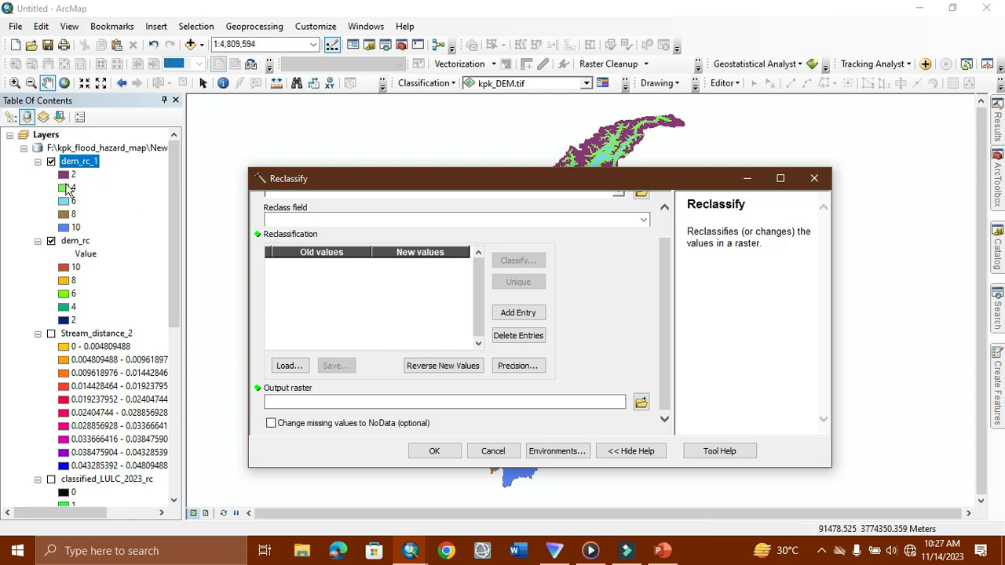
left_click(746, 178)
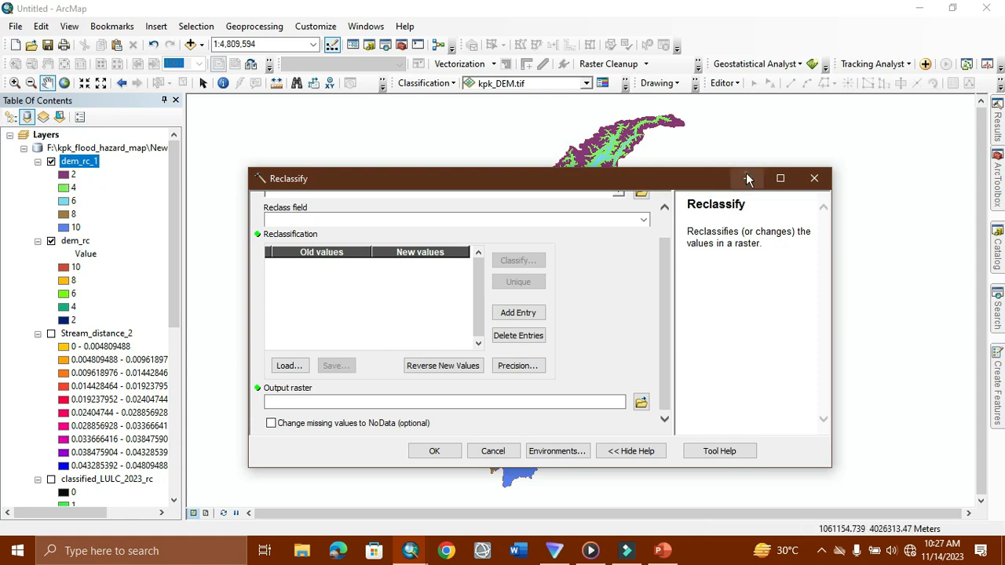
- Toggle dem_rc_1 off and on to compare it with dem_rc, and remove the dem_rc layer from the map
left_click(51, 163)
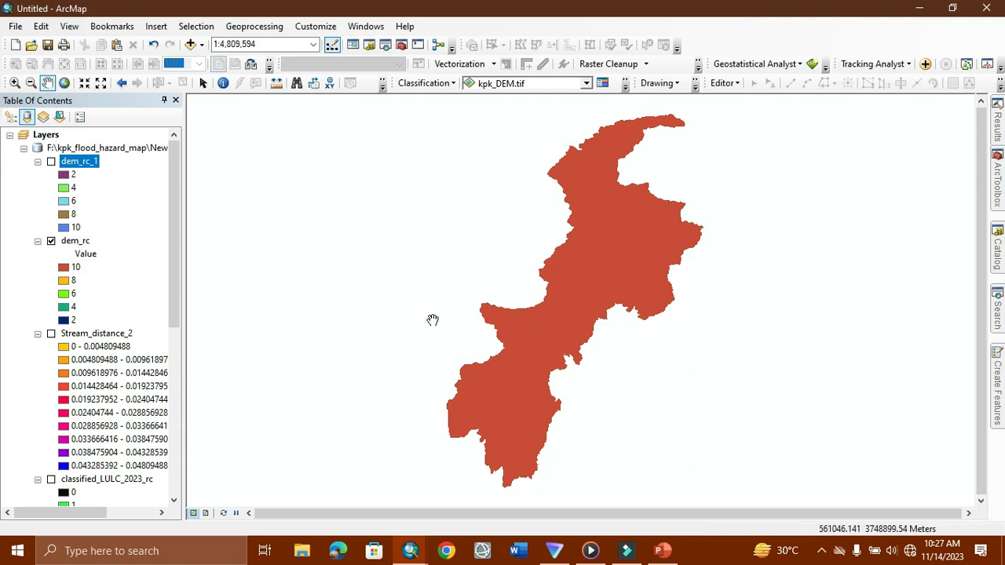
left_click(51, 162)
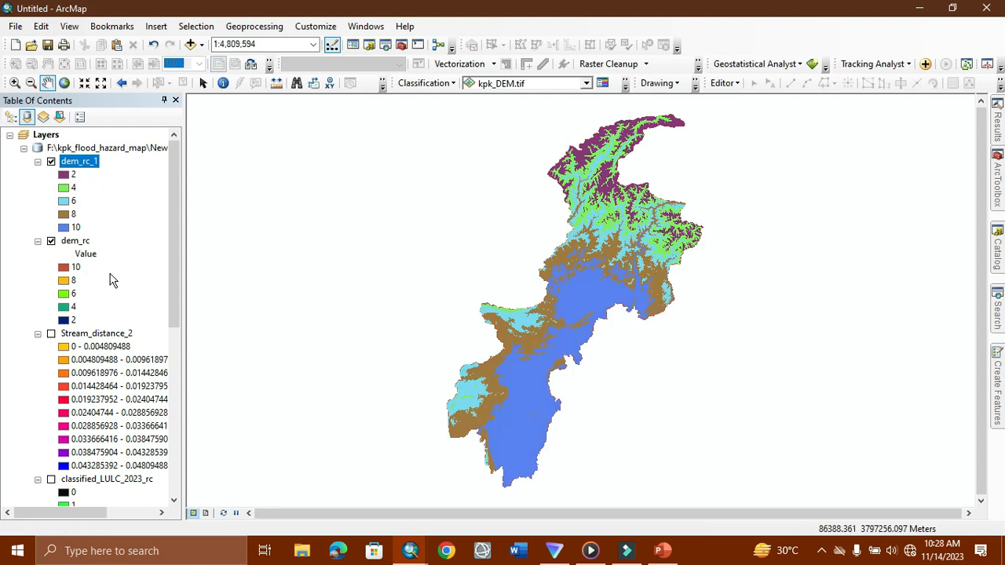
right_click(74, 242)
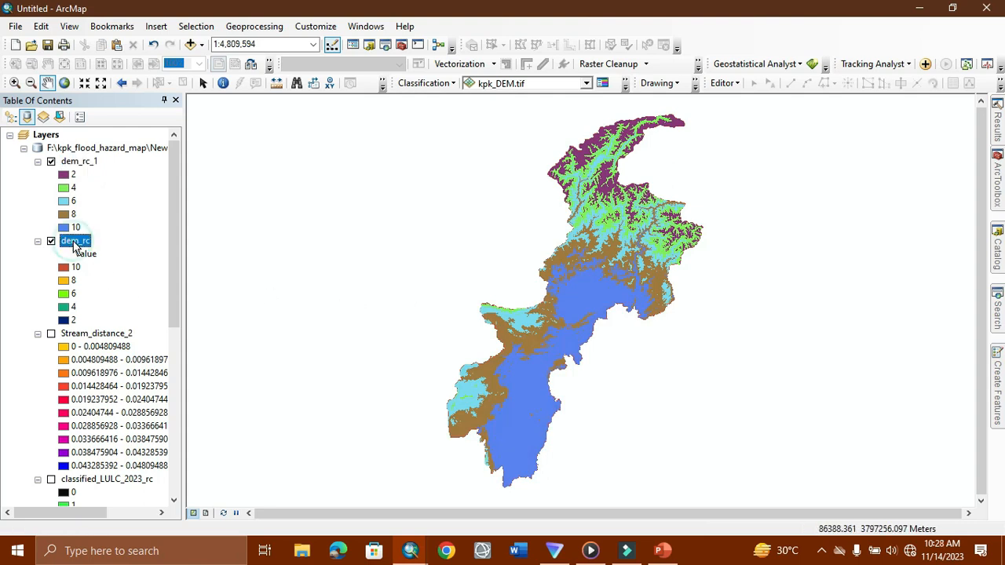
left_click(114, 266)
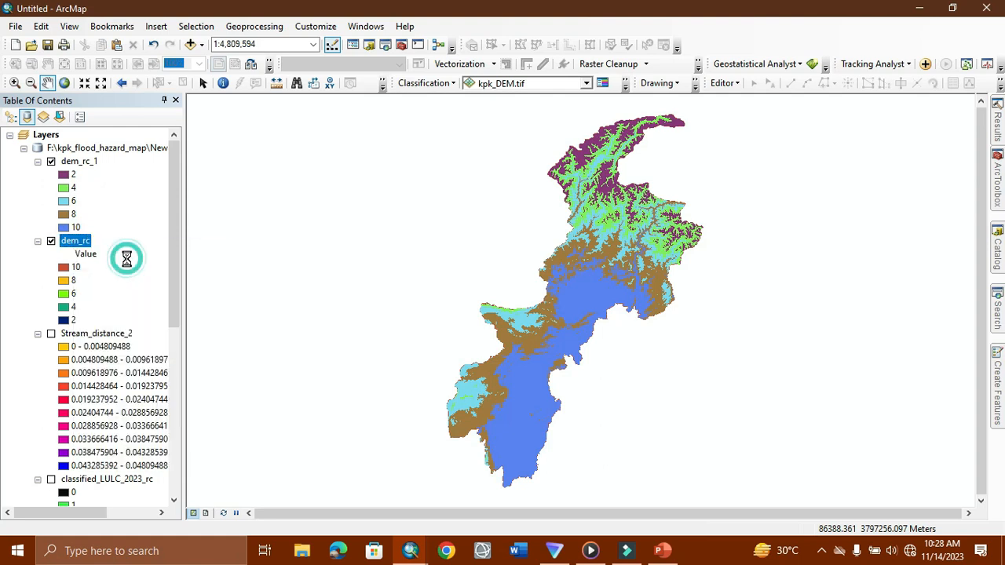
- Open the Spatial Analyst Reclassify tool and assign Stream_distance_2 as its input raster
left_click_drag(172, 266, 179, 438)
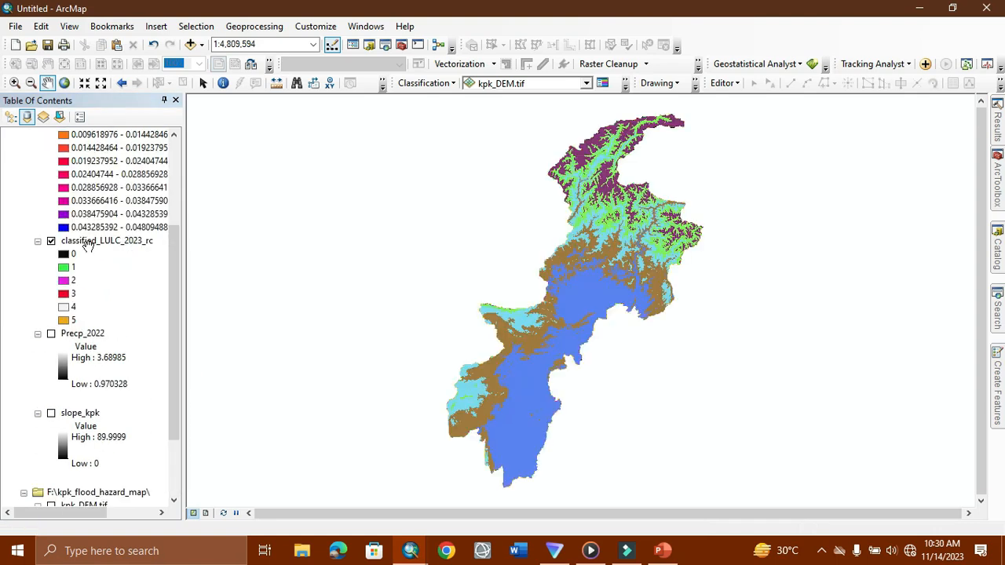
left_click(998, 312)
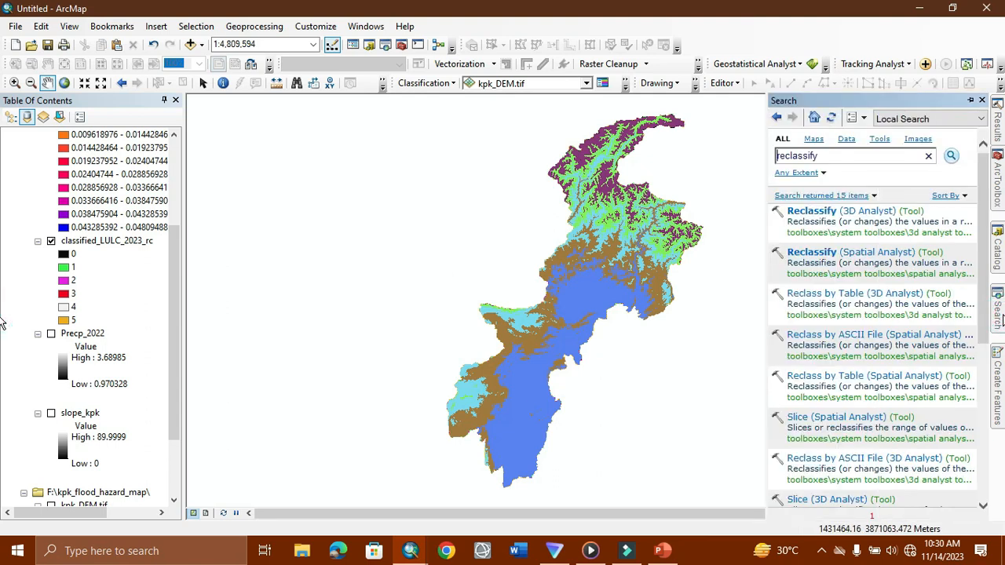
left_click(801, 252)
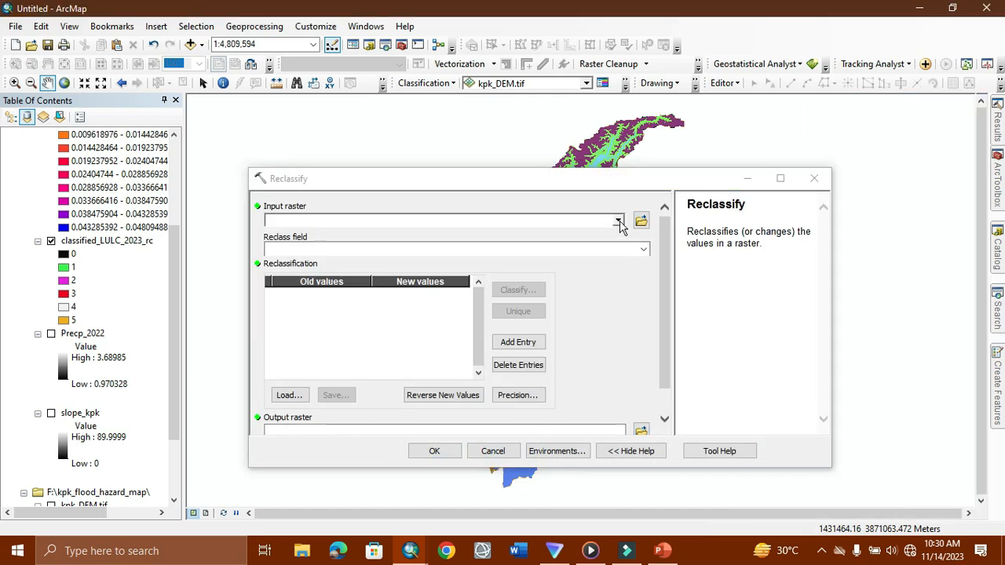
left_click(617, 223)
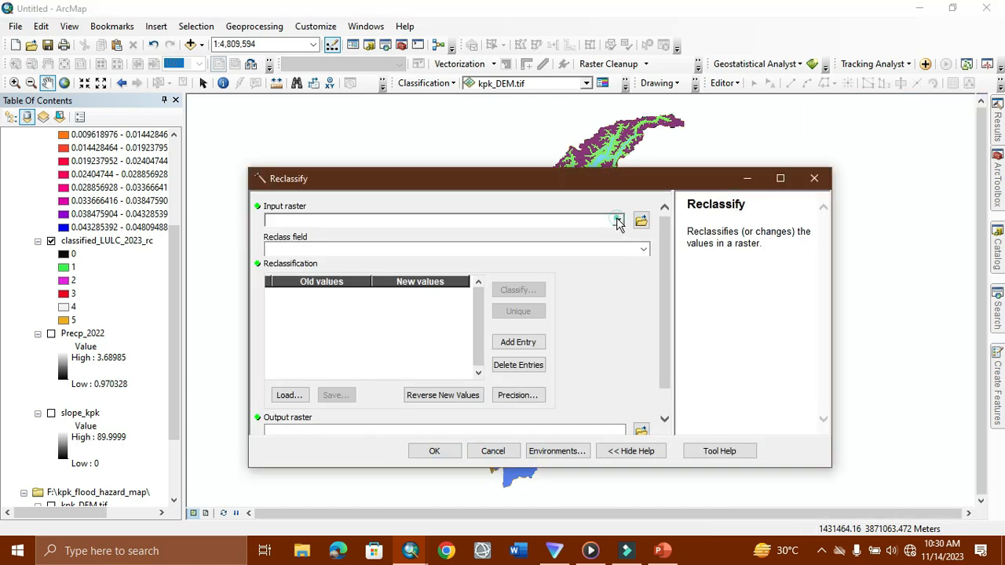
left_click(343, 264)
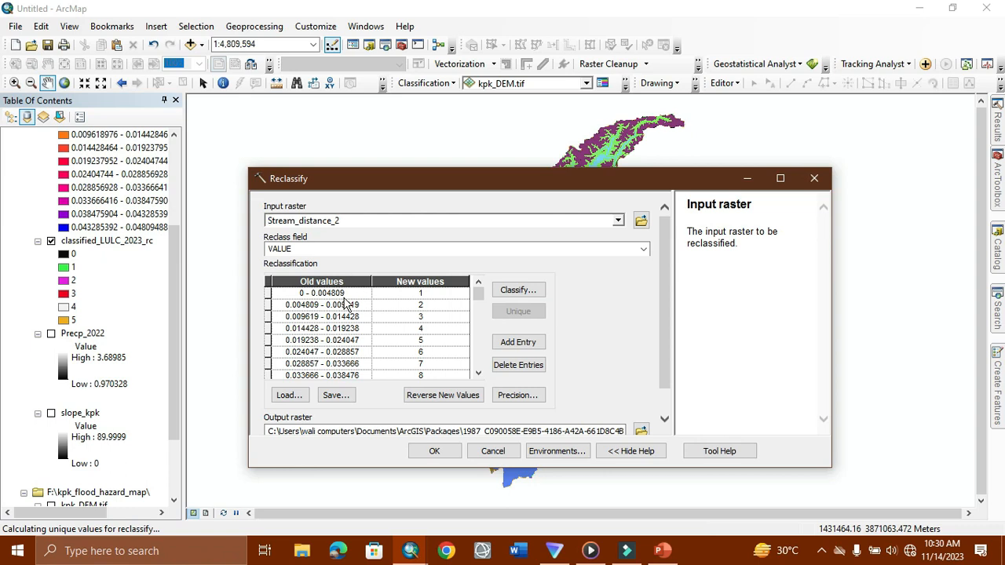
- Classify the Stream_distance_2 values into 5 classes using the Natural Breaks (Jenks) method
left_click(531, 292)
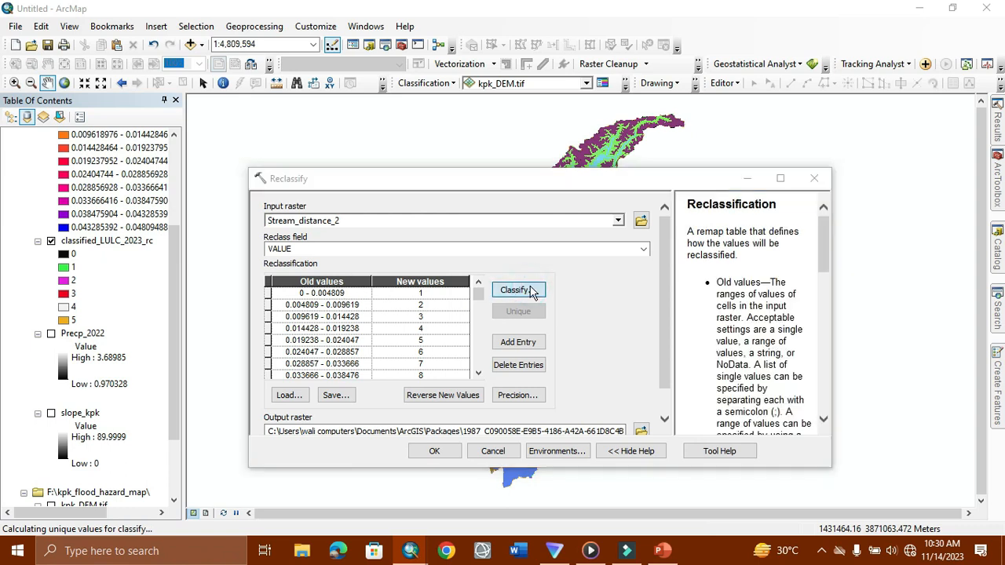
left_click(416, 201)
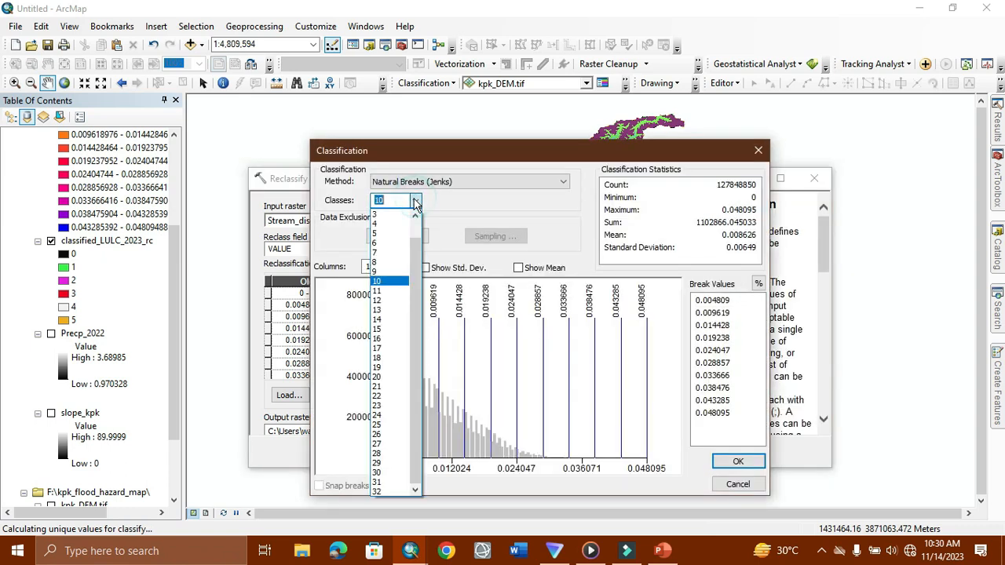
left_click(381, 233)
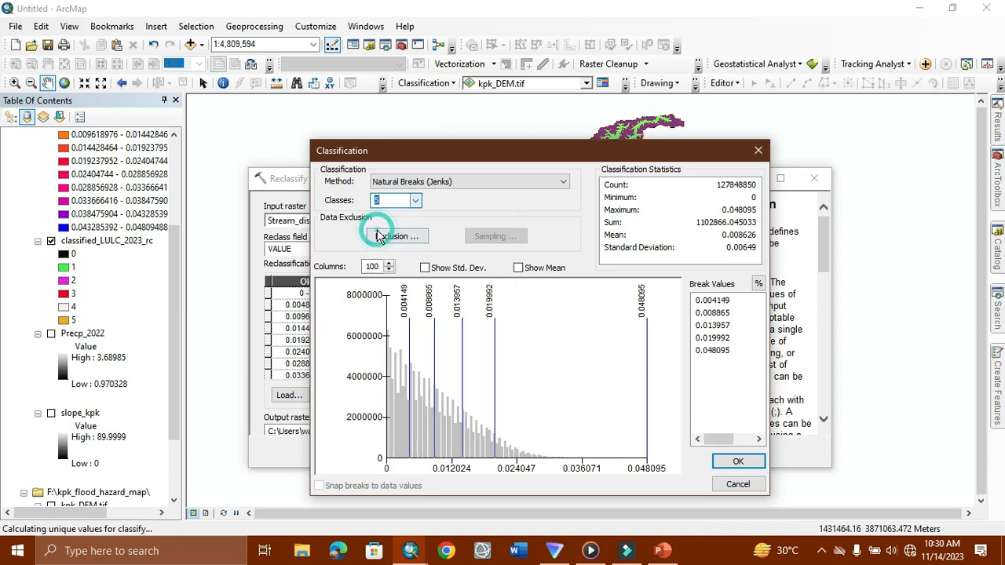
left_click(752, 462)
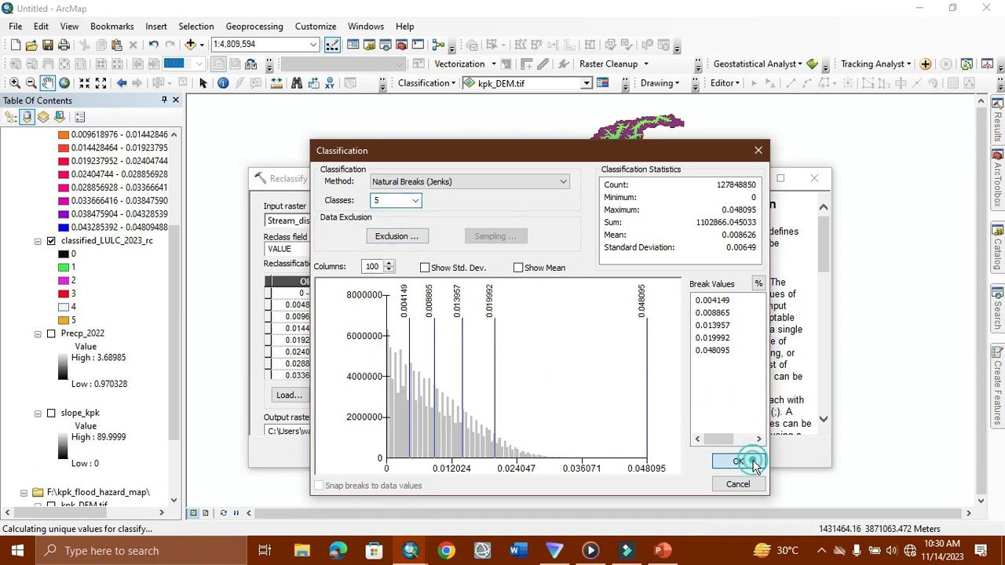
- Enable changing missing values to NoData and assign new values 10, 8, 6, 4 and 2 from the nearest to the farthest distance class
left_click_drag(666, 319, 667, 360)
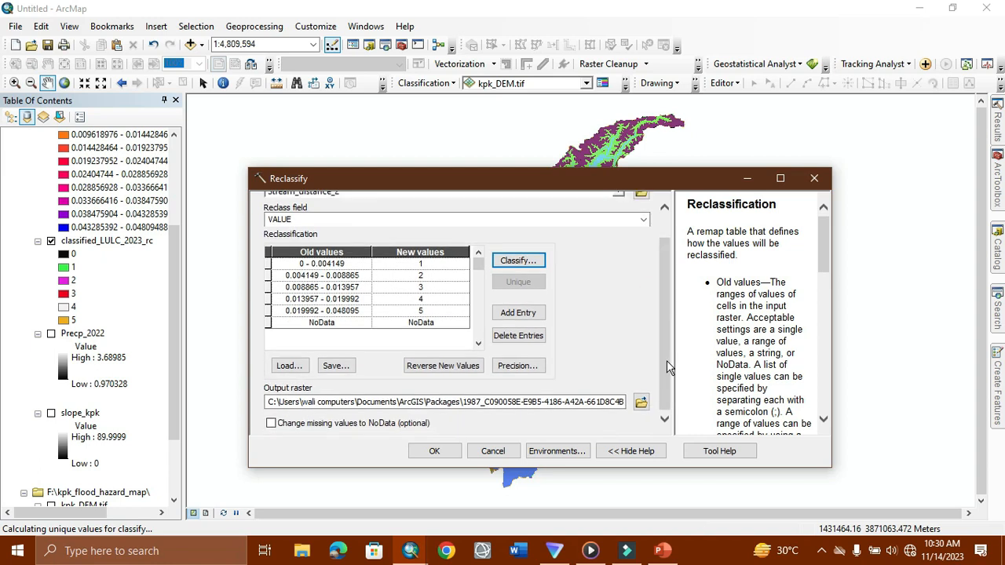
left_click(271, 424)
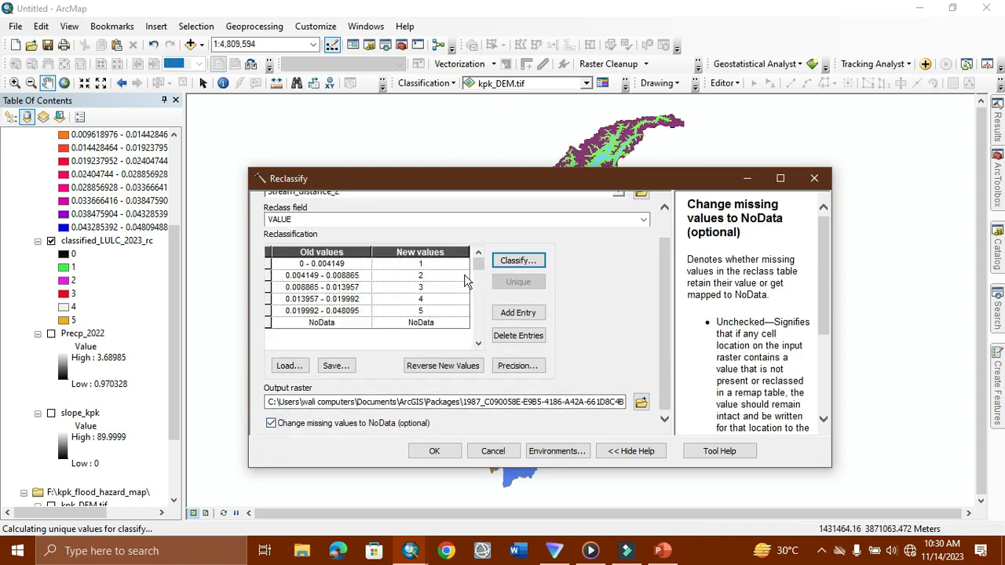
left_click(430, 266)
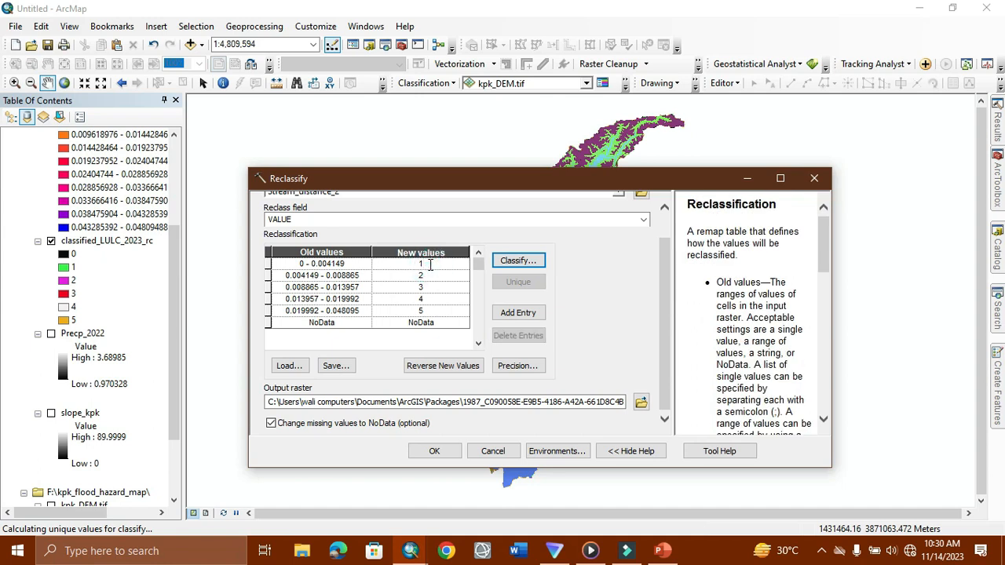
type("0")
key("Down")
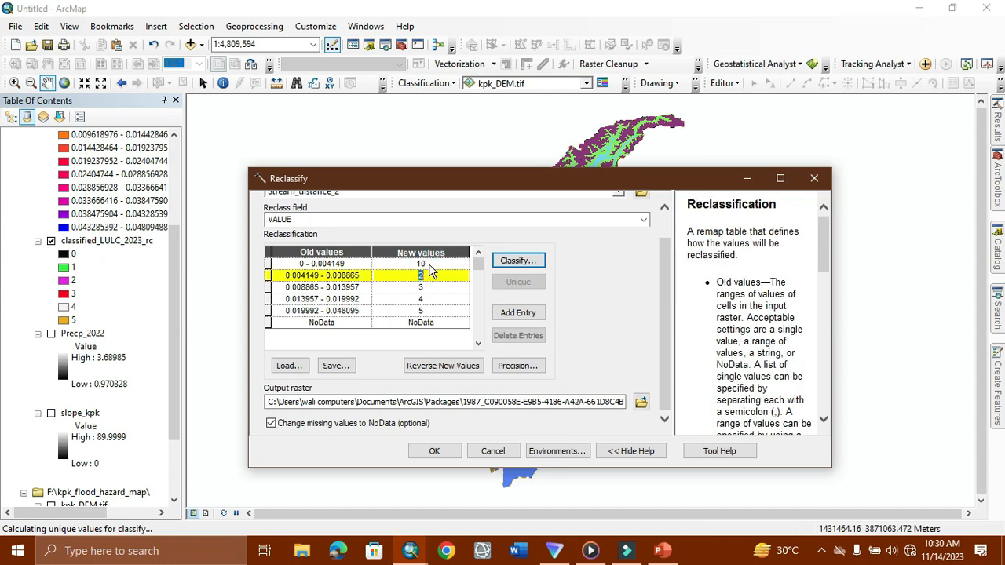
type("8")
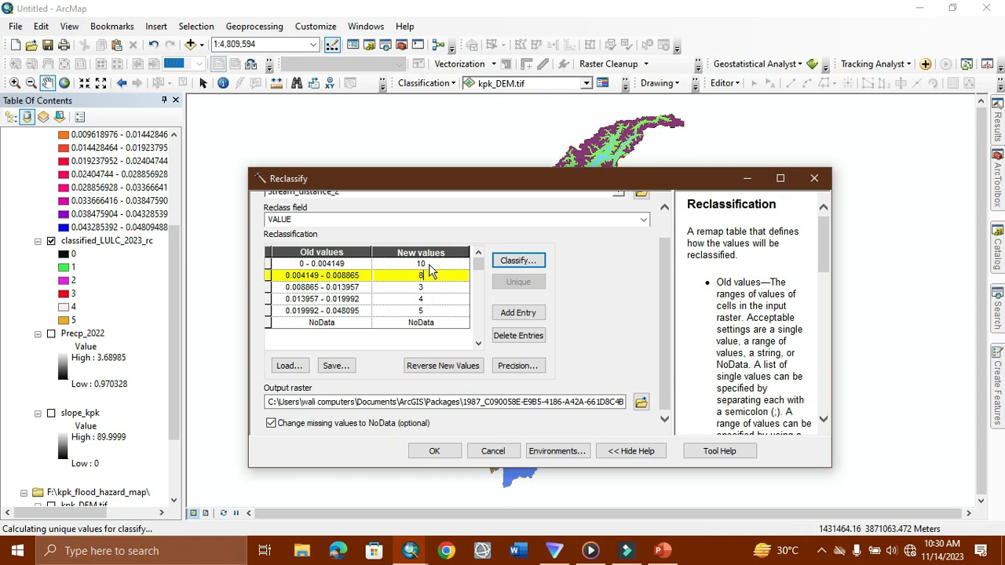
key("Down")
type("6")
key("Down")
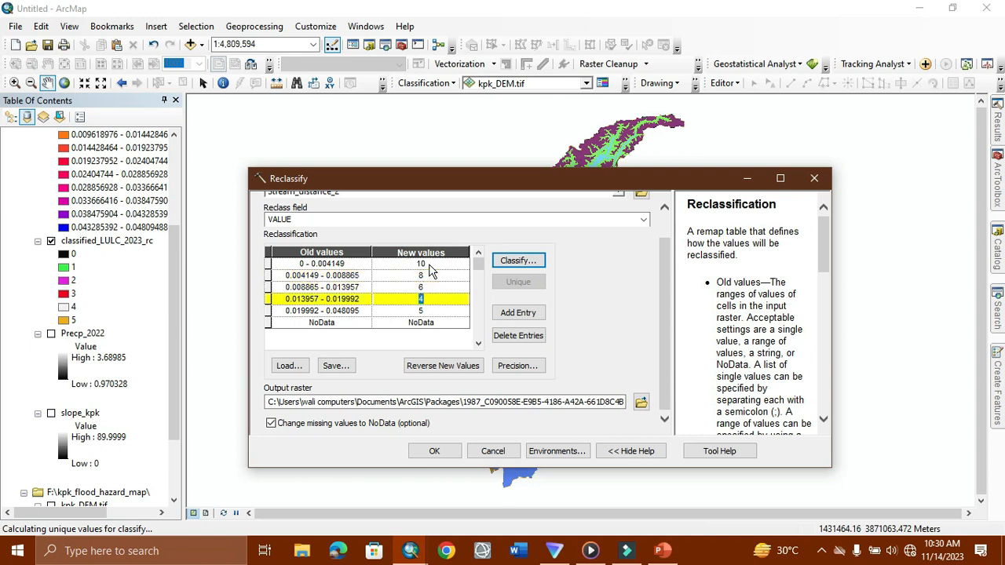
key("Down")
type("2")
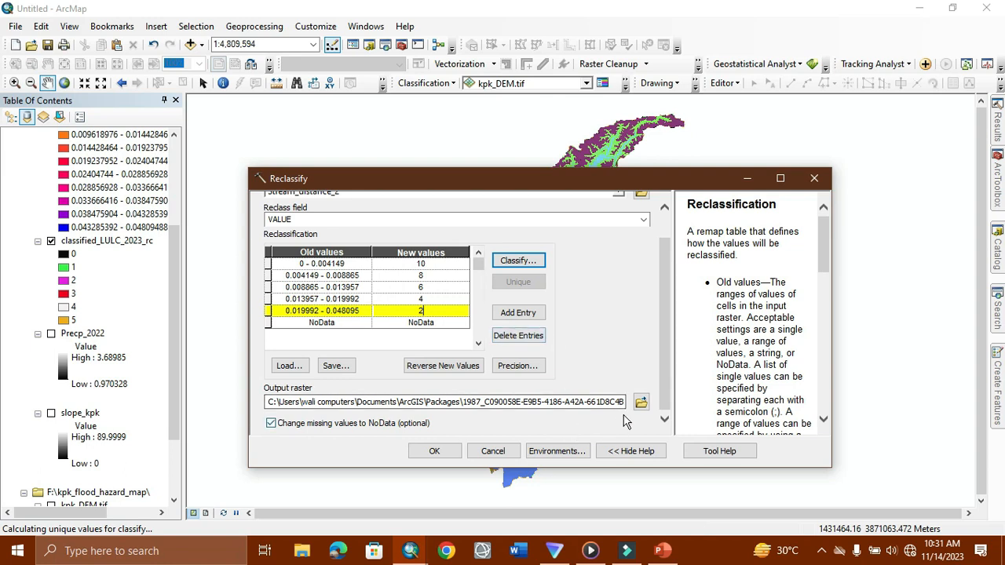
- Save the output raster as stream_distance_RC in New File Geodatabase.gdb and run the reclassification of the stream distance
left_click(640, 406)
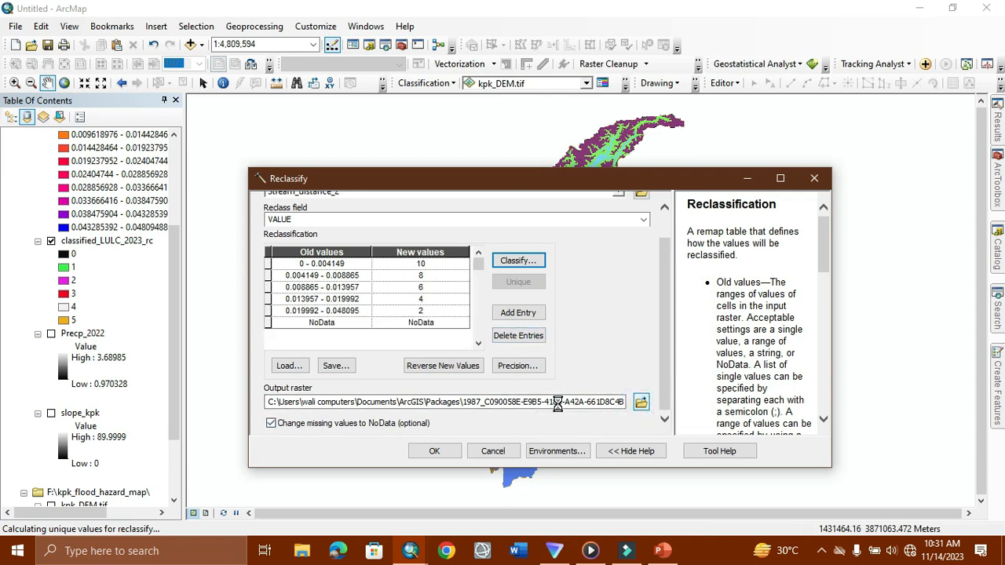
left_click(474, 398)
type("stream_di")
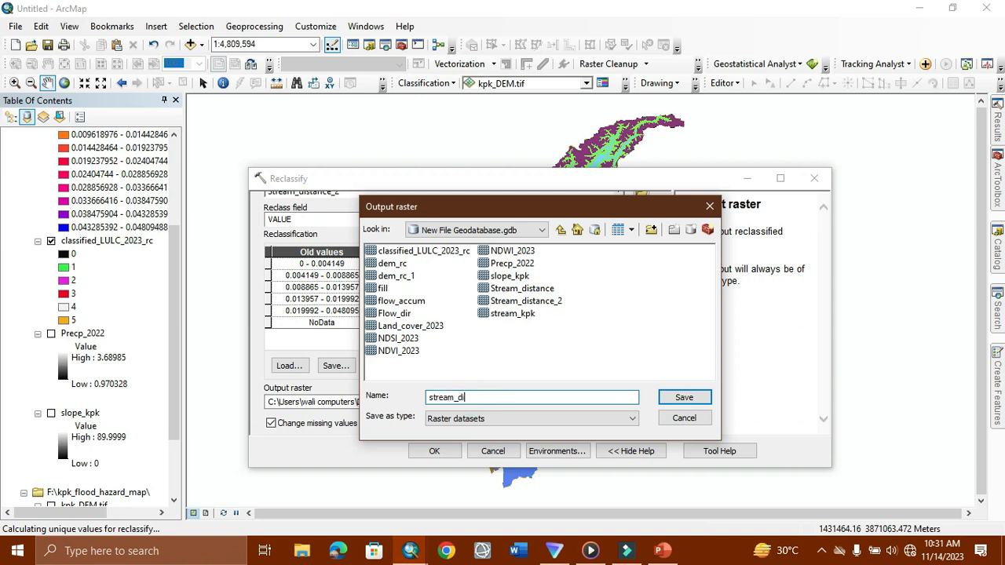
type("stance ")
type("RC")
key("Return")
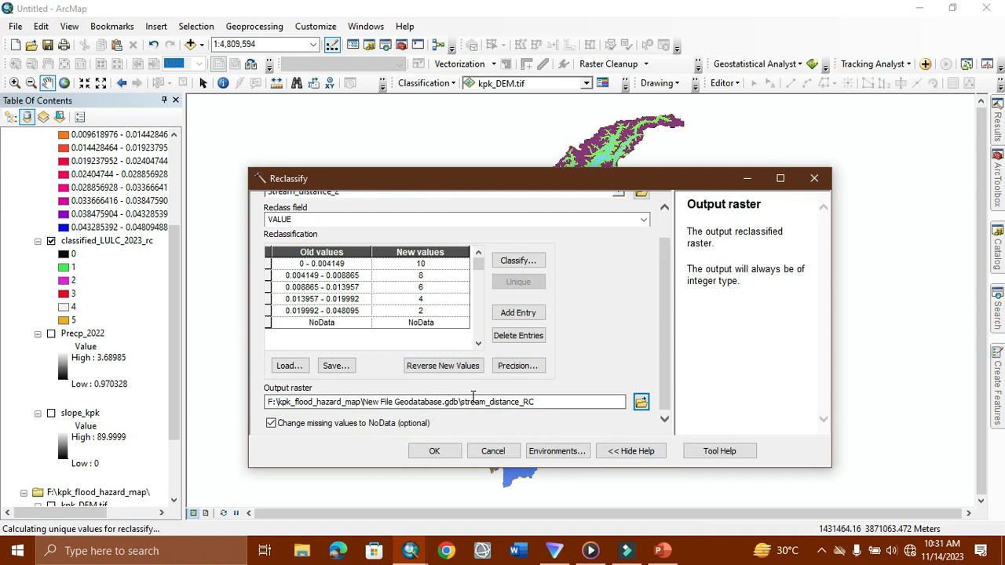
left_click(435, 452)
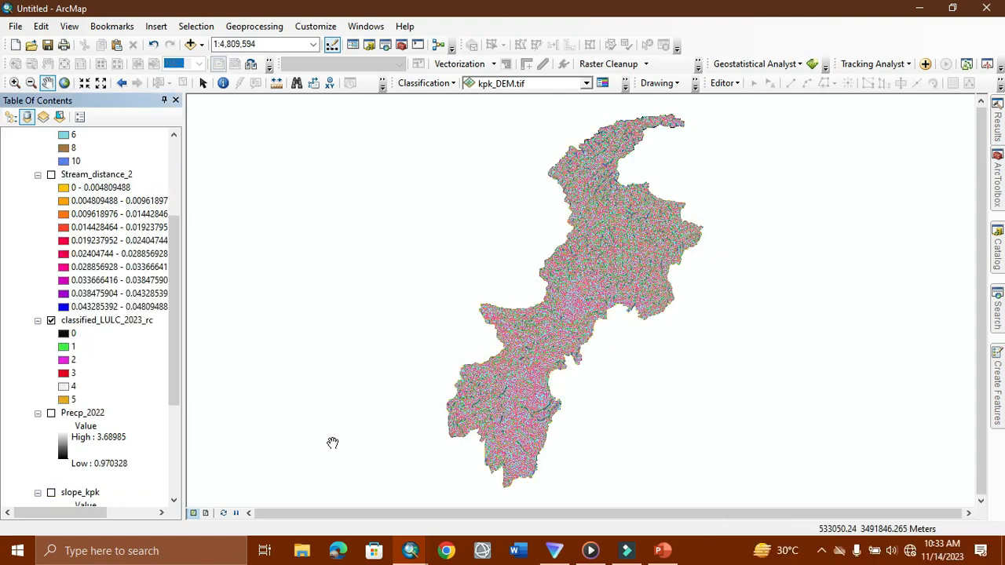
left_click_drag(173, 284, 173, 213)
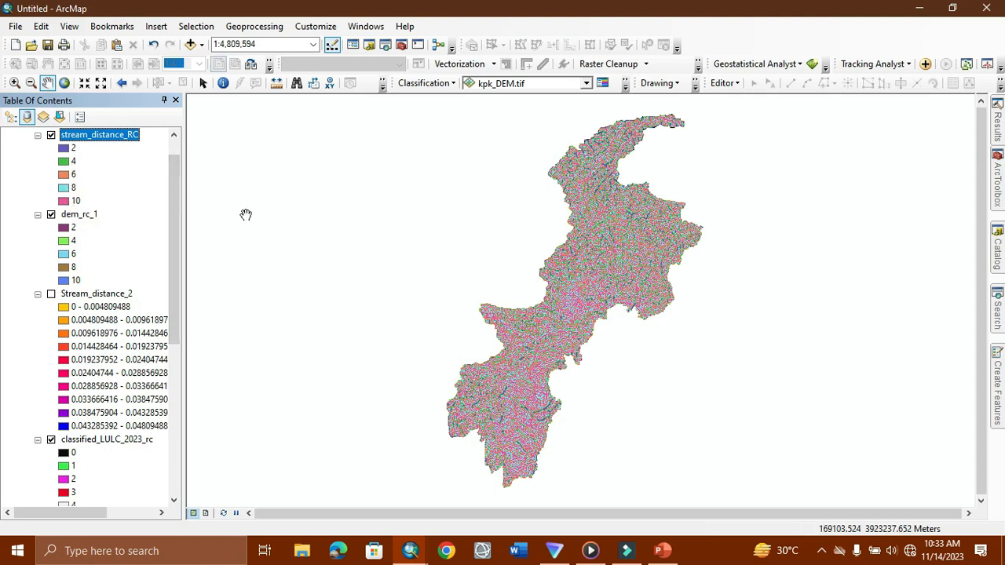
- Open the Spatial Analyst Reclassify tool and assign classified_LULC_2023_rc as its input raster
left_click(997, 314)
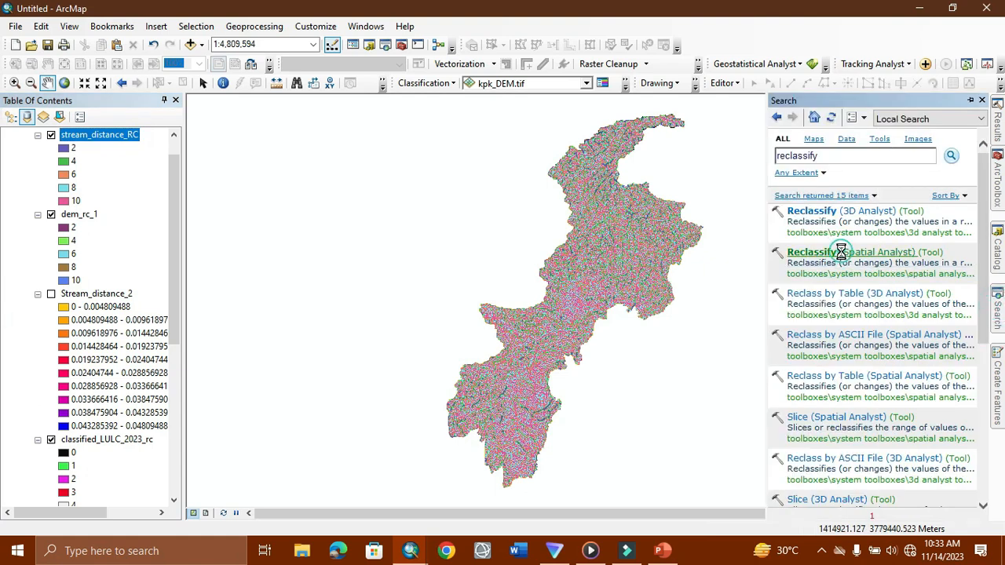
left_click(838, 254)
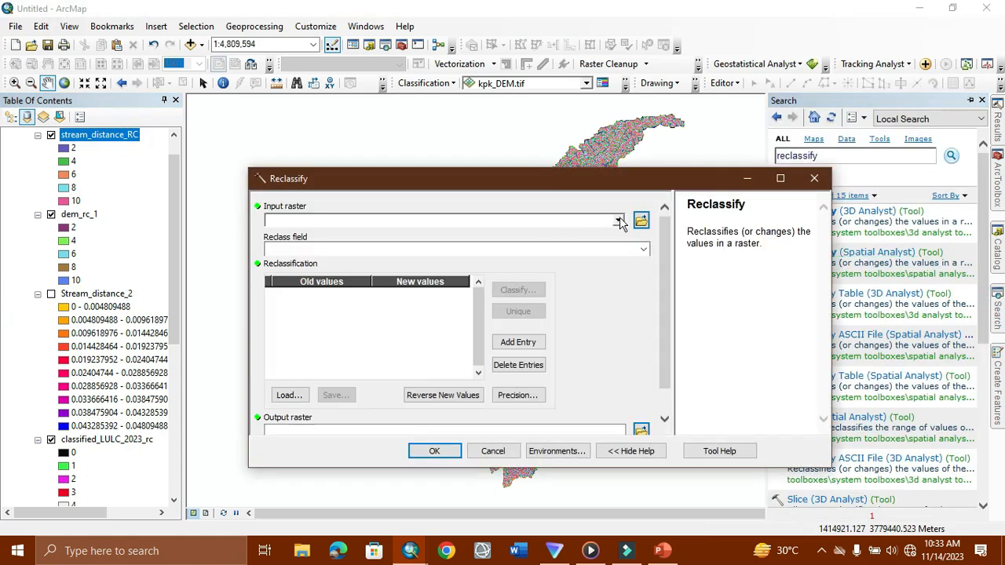
left_click(618, 220)
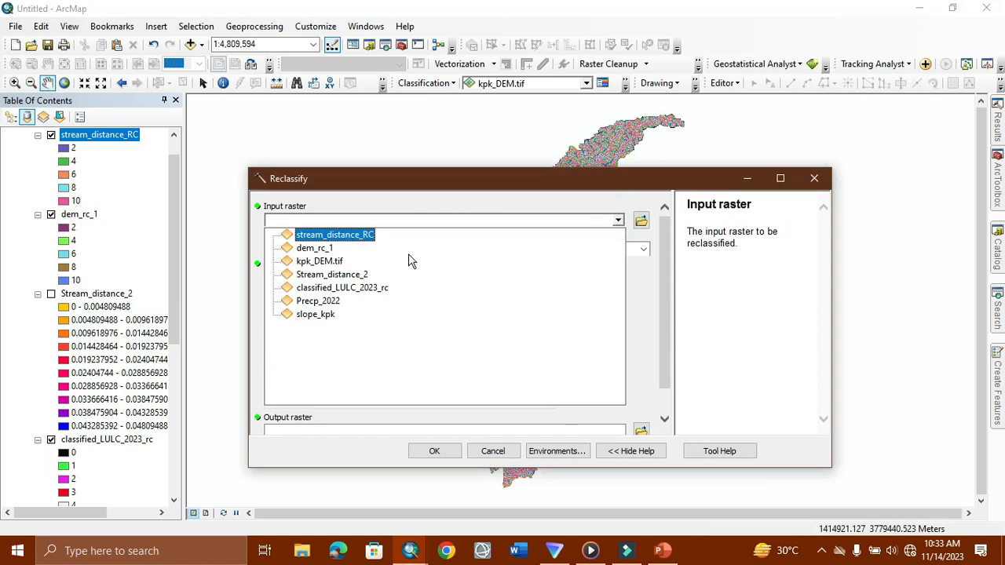
left_click(359, 287)
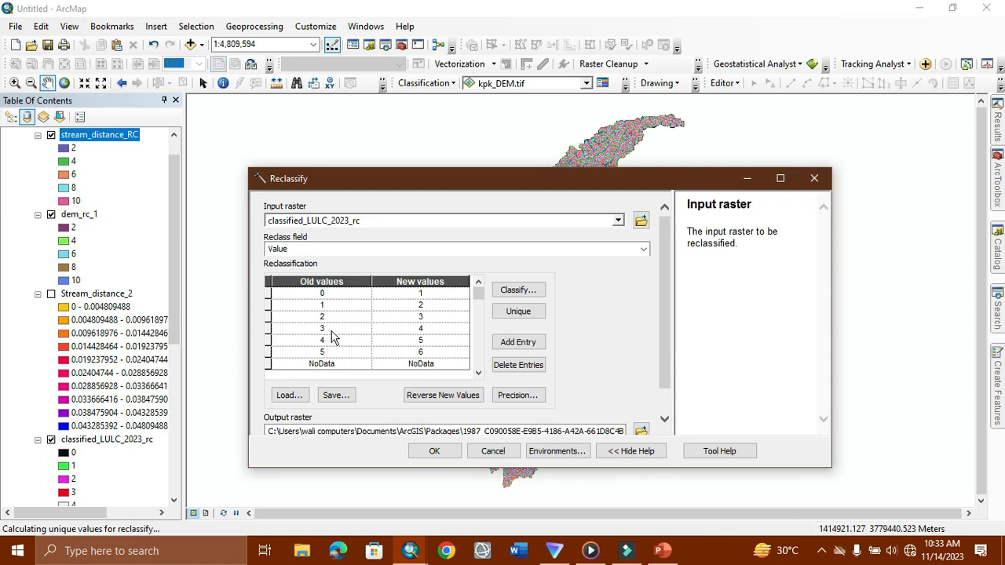
- Assign new values 2, 4, 6, 10 and 8 to land cover classes 0, 1, 2, 3 and 5 in the remap table
double_click(408, 293)
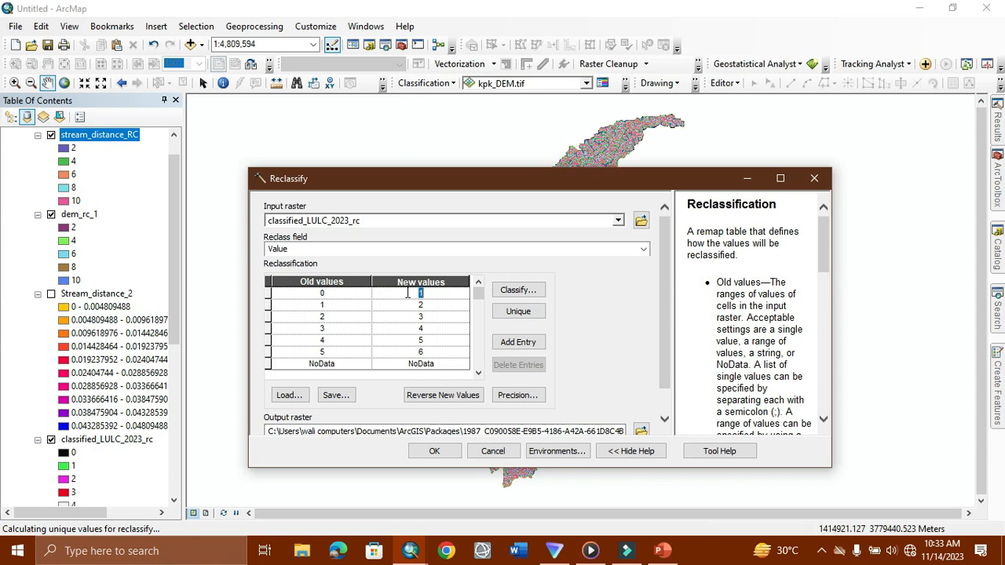
type("2")
key("Down")
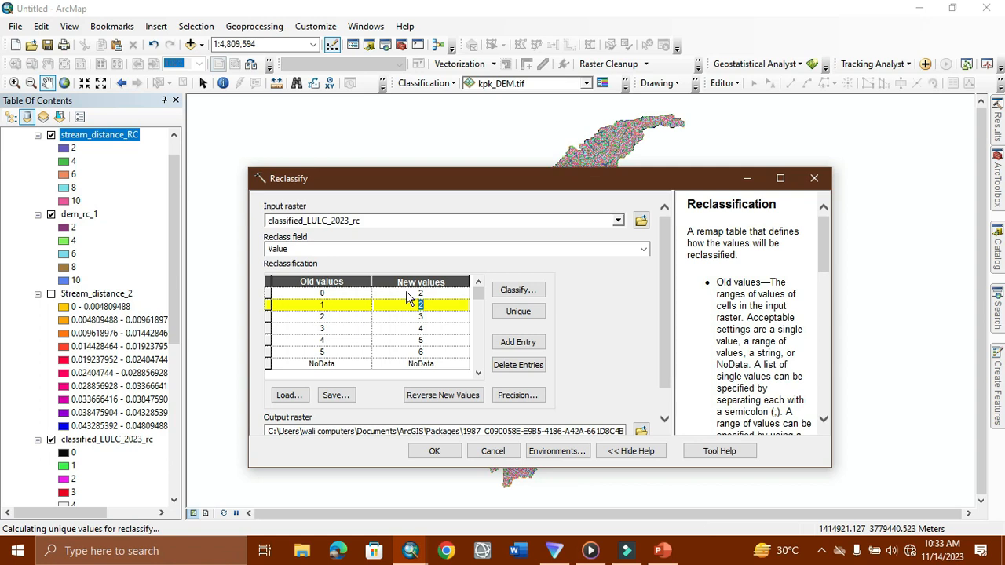
type("4")
key("Down")
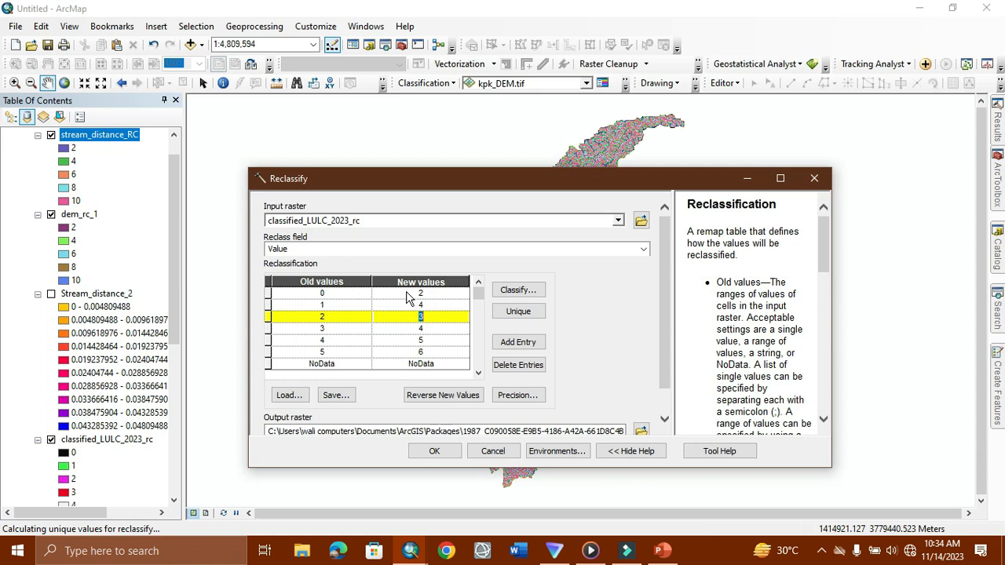
type("8")
key("Down")
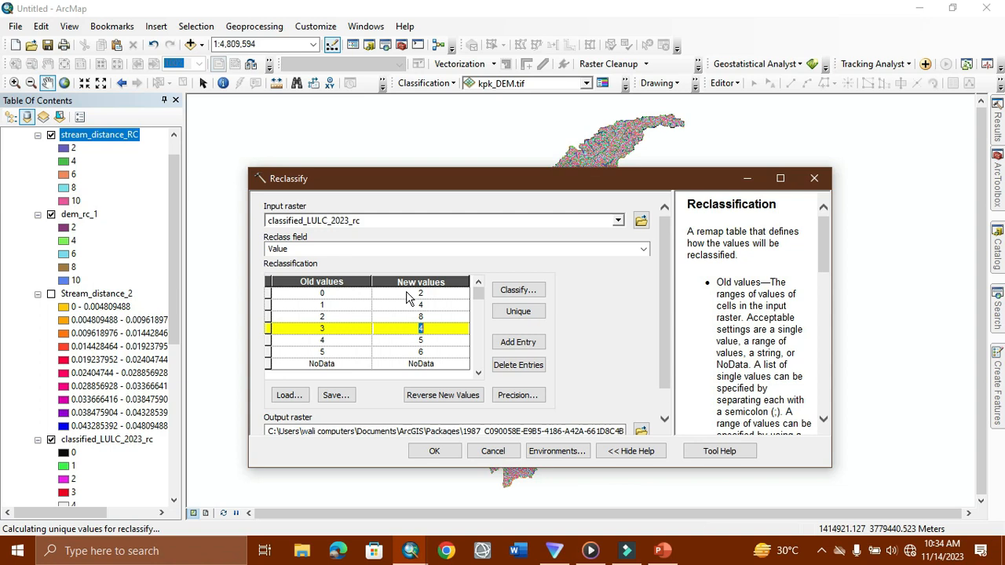
type("10")
key("Up")
type("6")
key("Down")
key("Down")
key("Down")
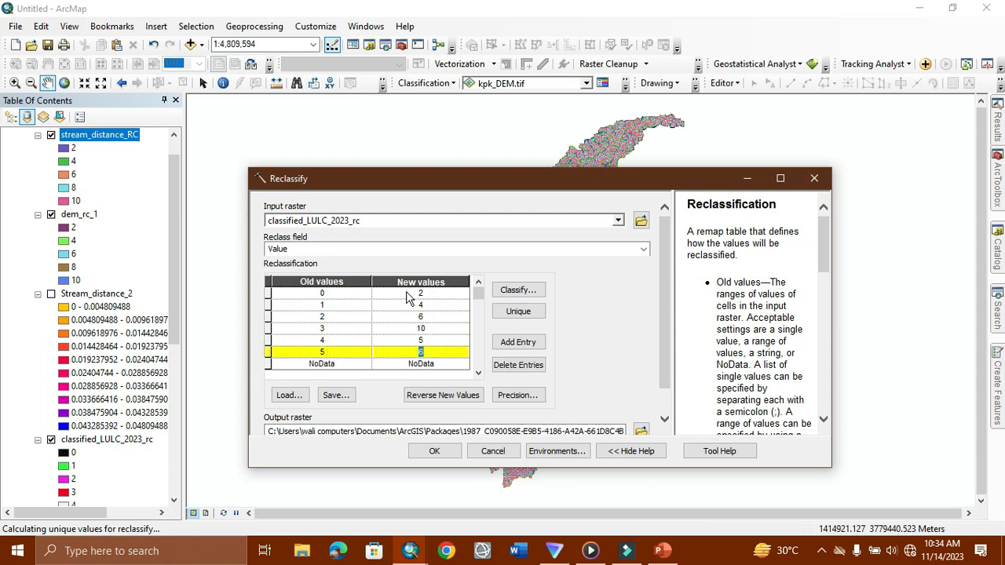
type("8")
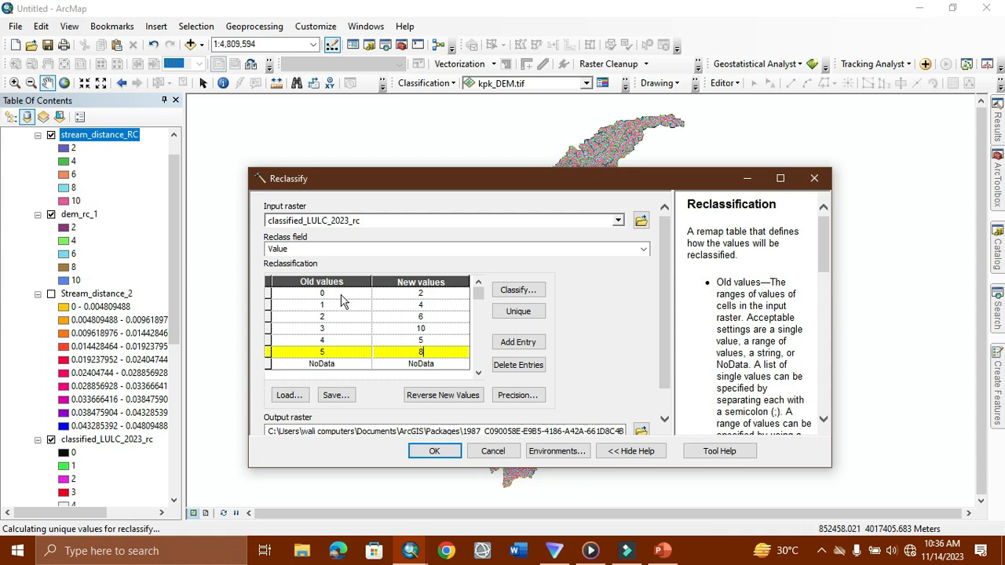
- Set the new value of land cover class 1 to 2 and of class 4 to 4
left_click(428, 305)
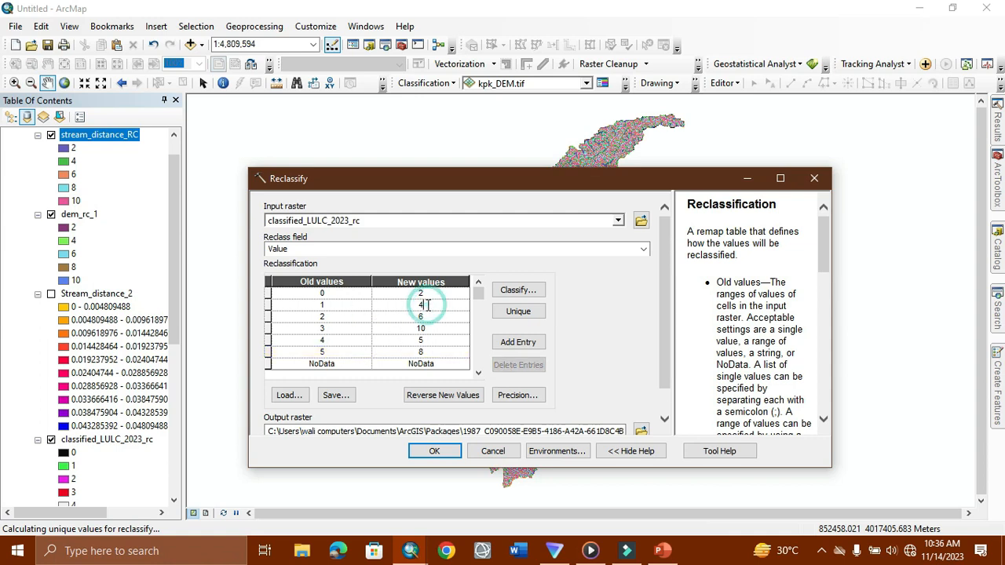
key("BackSpace")
type("2")
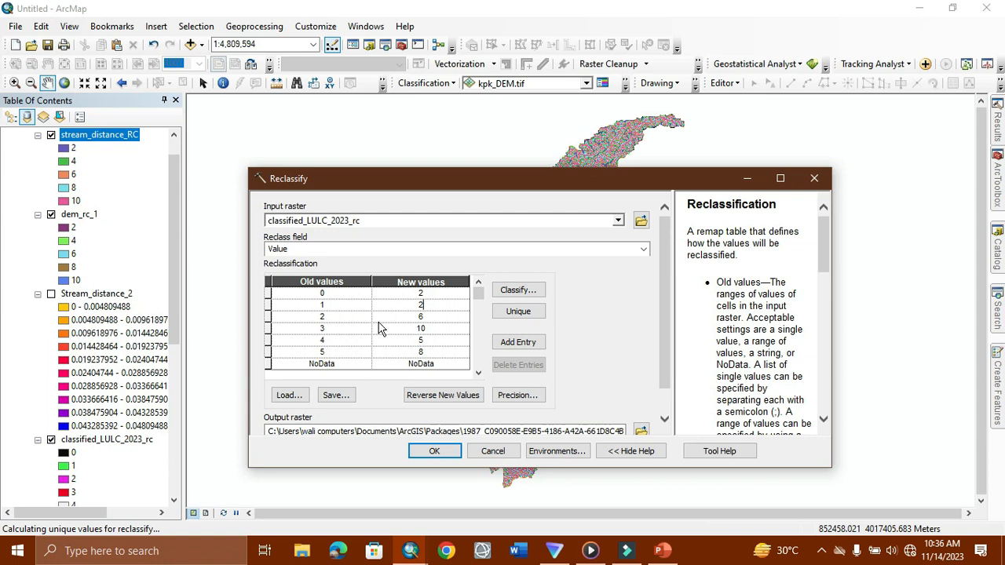
left_click(421, 342)
left_click(428, 340)
double_click(429, 340)
type("4")
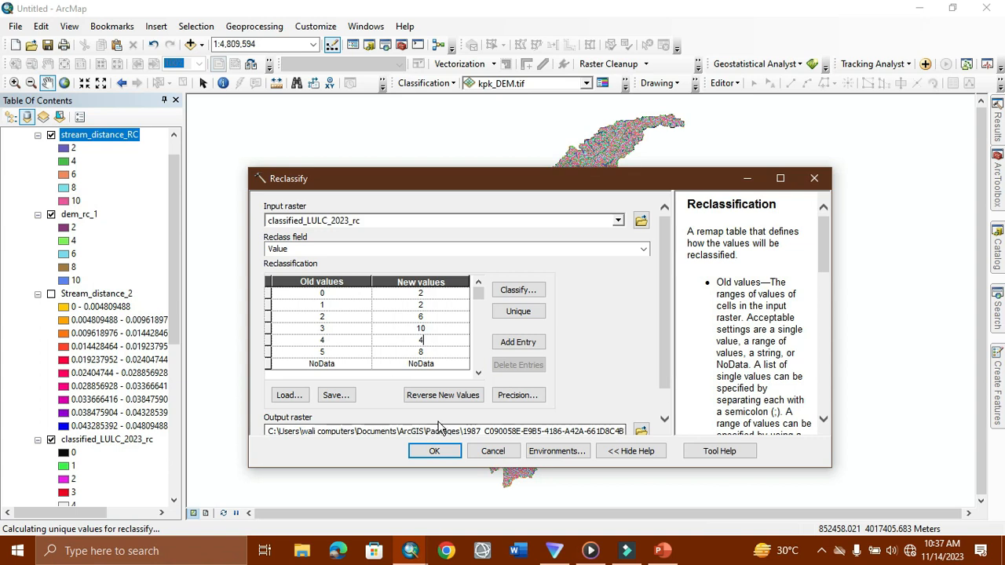
- Enable changing missing values to NoData and run the land cover reclassification with output lulc_RC in New File Geodatabase.gdb
left_click_drag(664, 348, 663, 387)
left_click(271, 424)
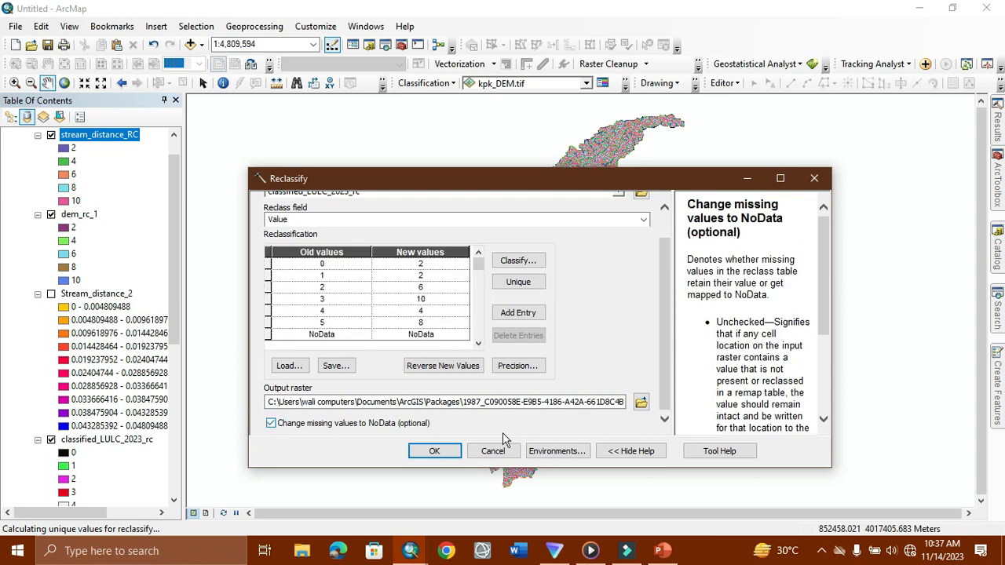
left_click(638, 402)
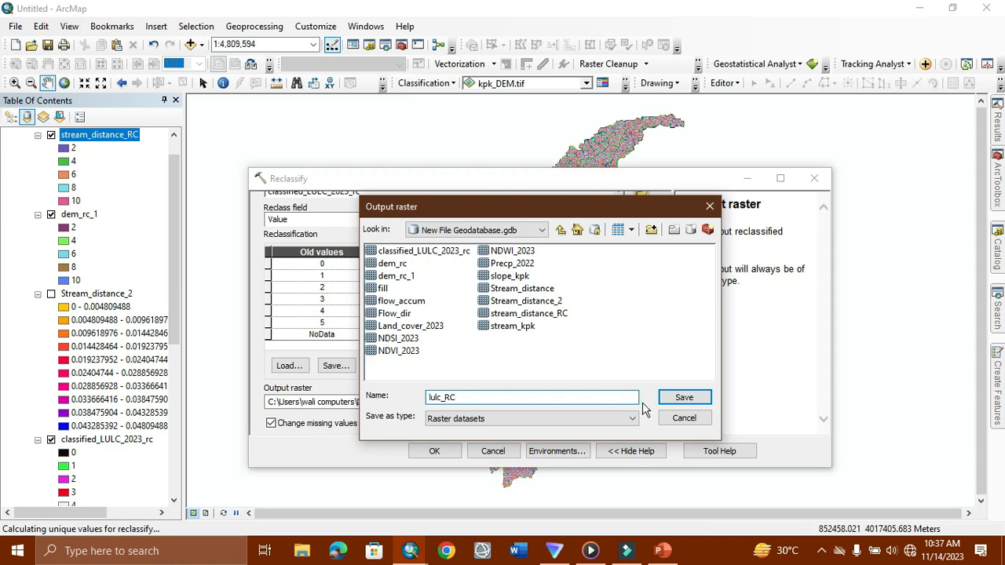
left_click(672, 397)
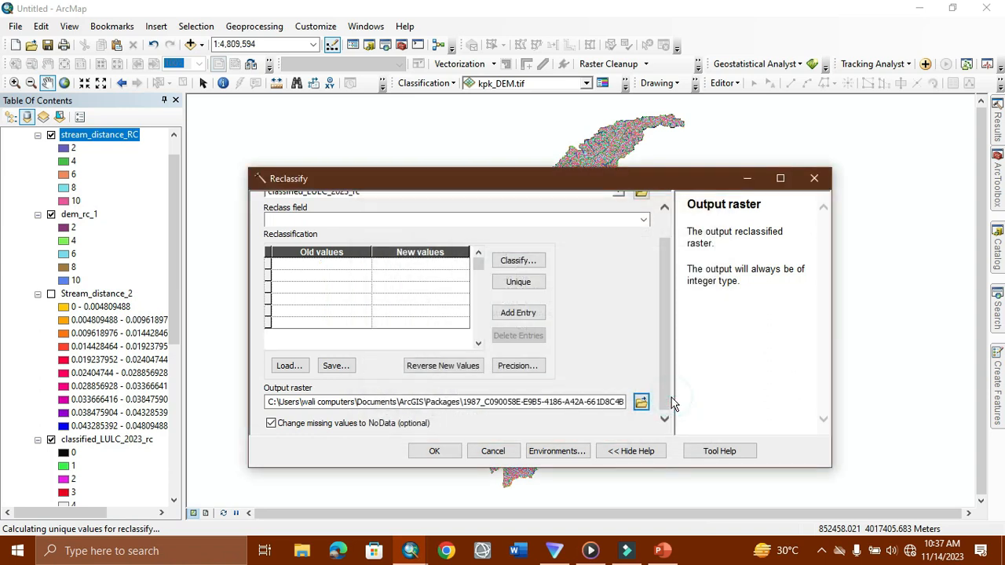
left_click(428, 450)
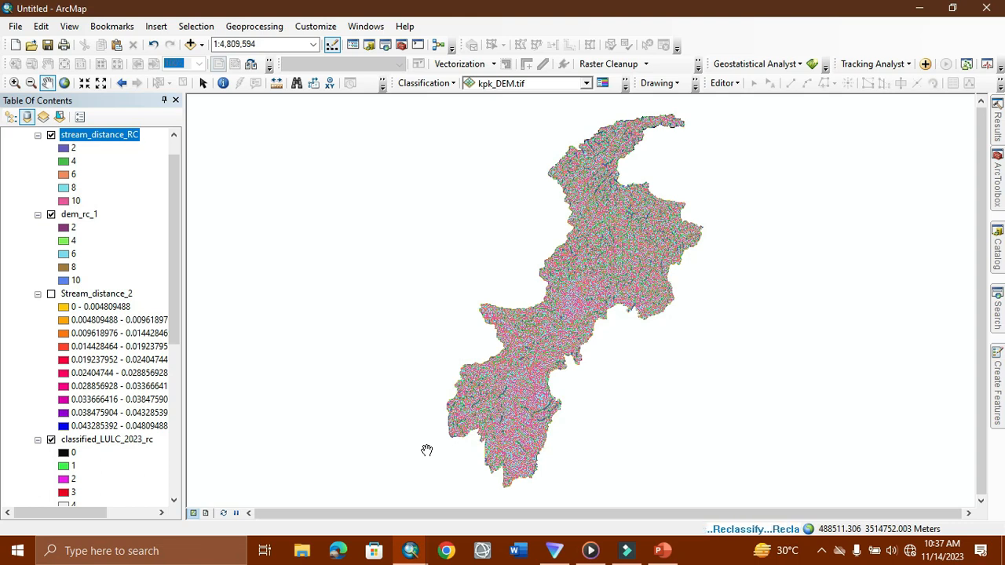
- Hide the lulc_RC and stream_distance_RC layers, and open the Spatial Analyst Reclassify tool with Precp_2022 as input raster
left_click(51, 214)
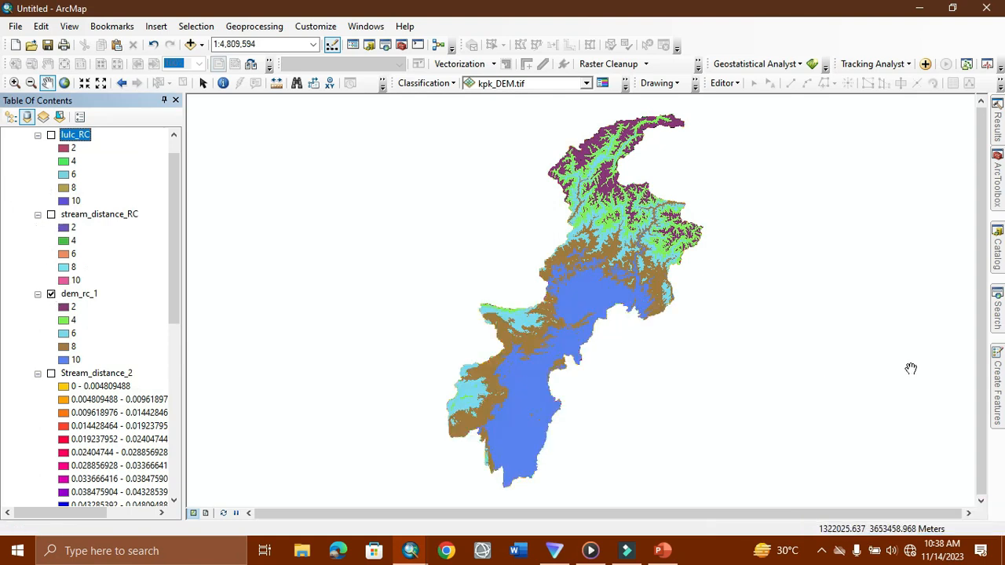
left_click(997, 318)
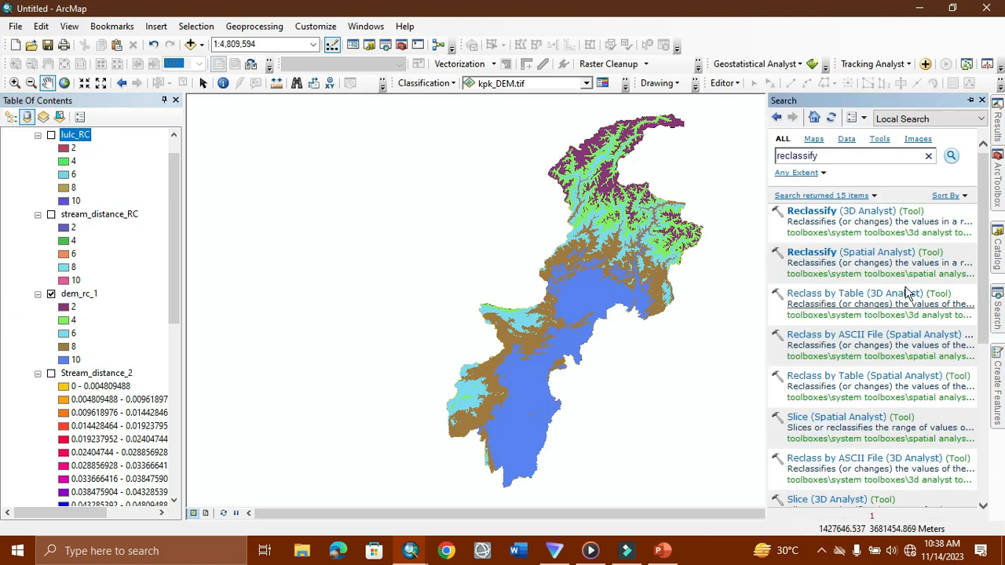
left_click(853, 253)
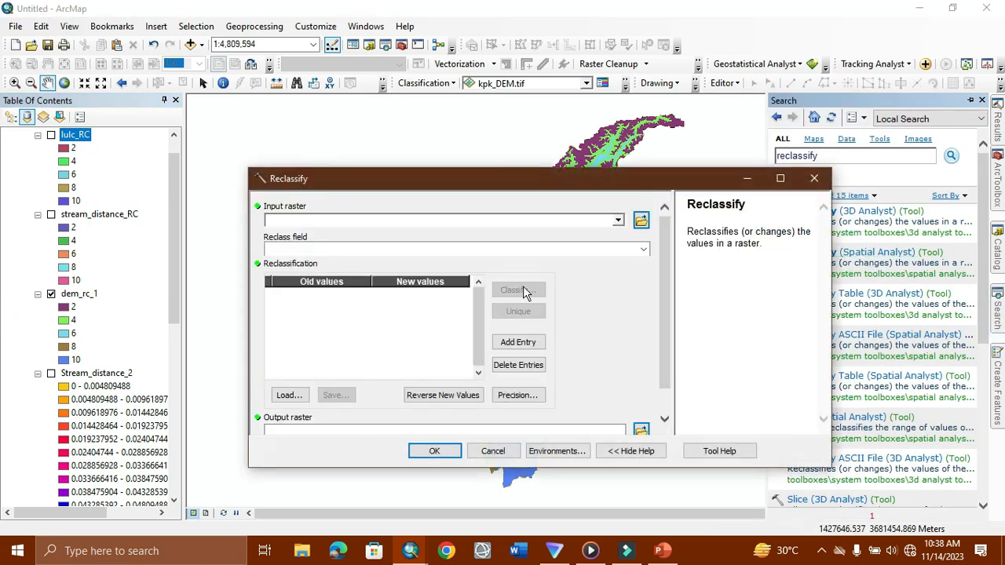
left_click(618, 221)
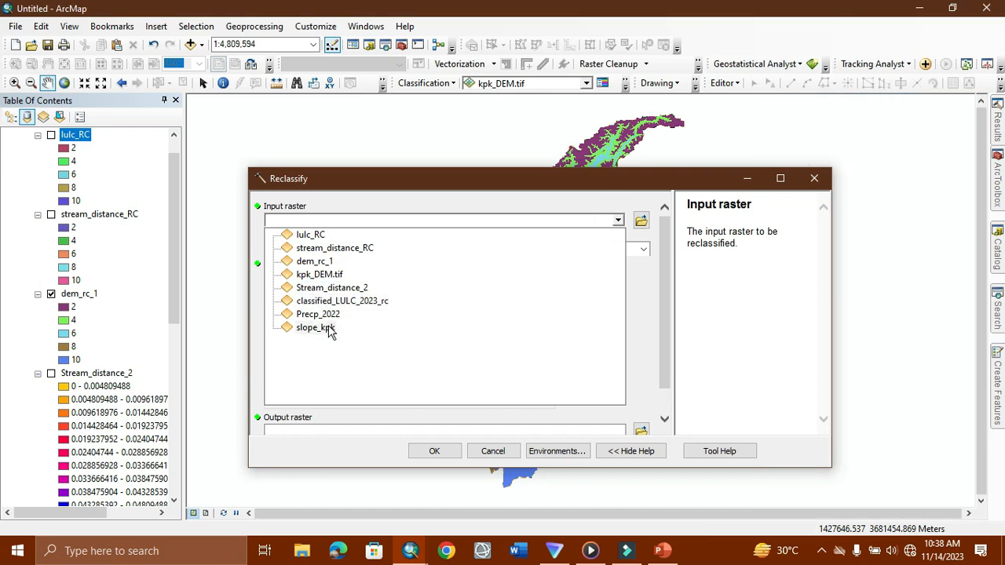
left_click(322, 315)
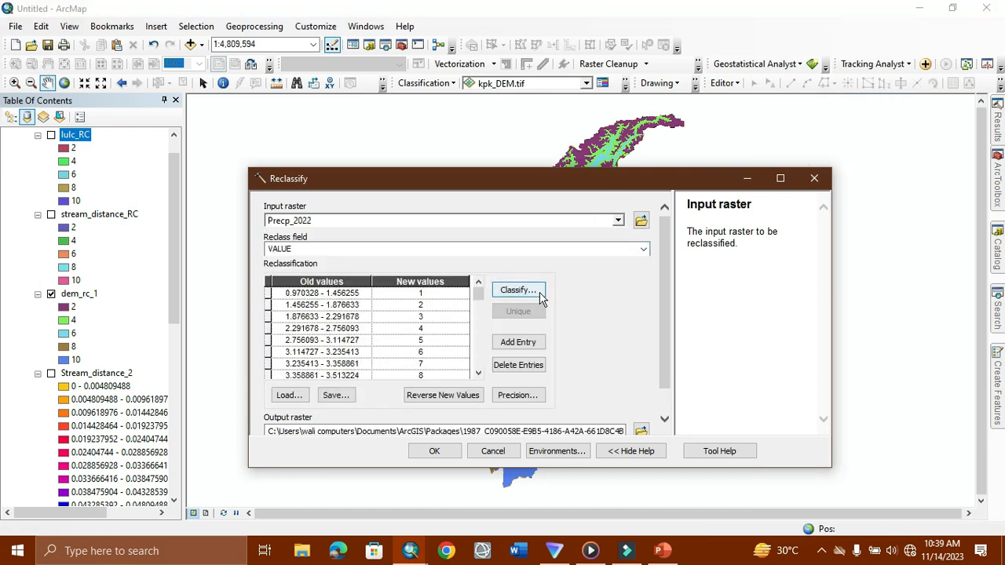
- Classify the Precp_2022 values into 5 classes using the Natural Breaks (Jenks) method
left_click(537, 291)
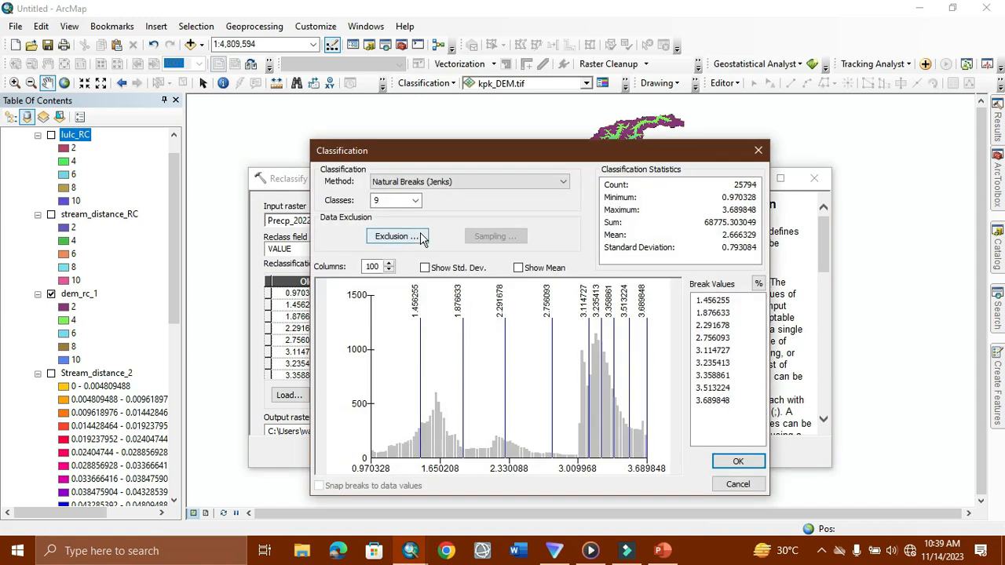
left_click(415, 200)
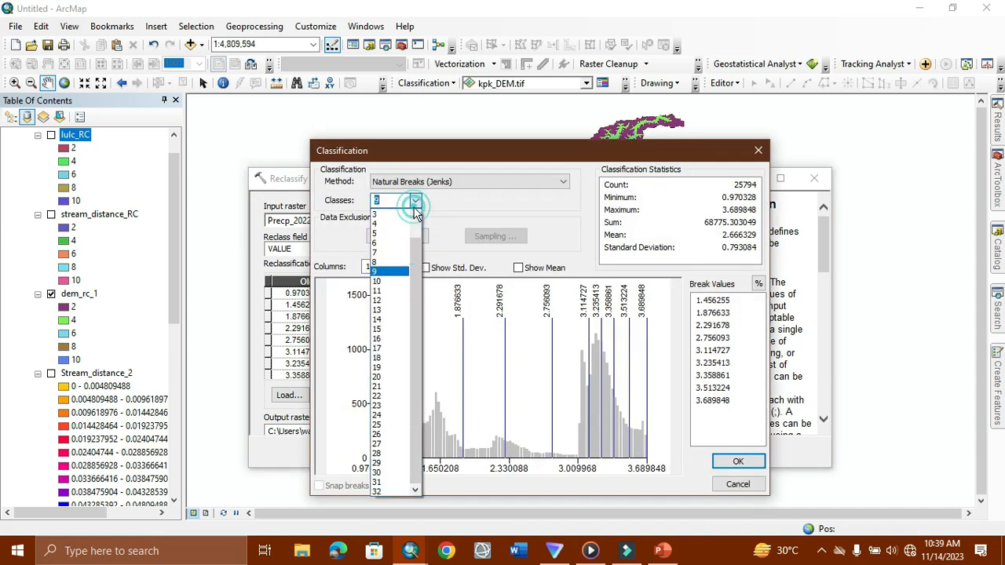
left_click(382, 234)
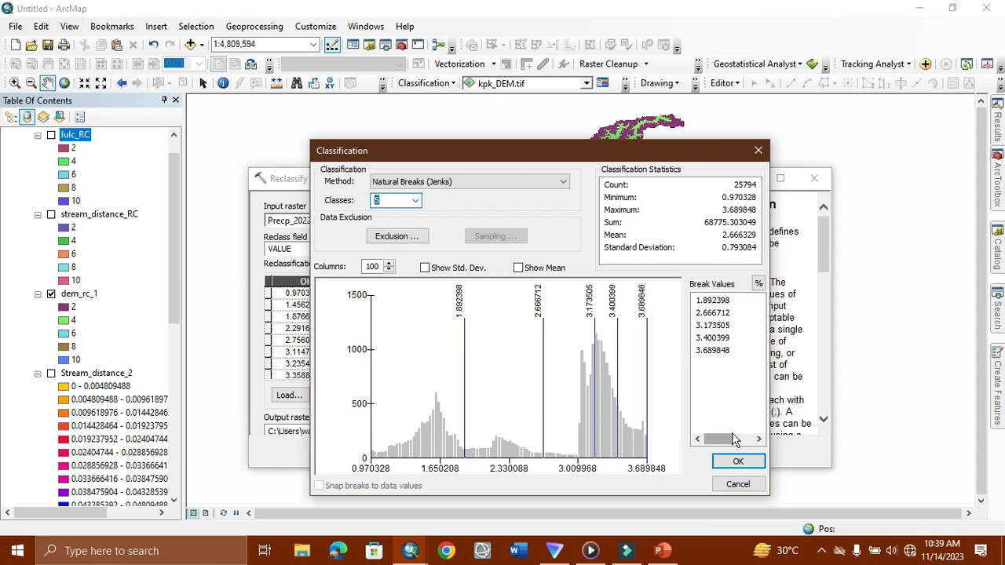
left_click(736, 462)
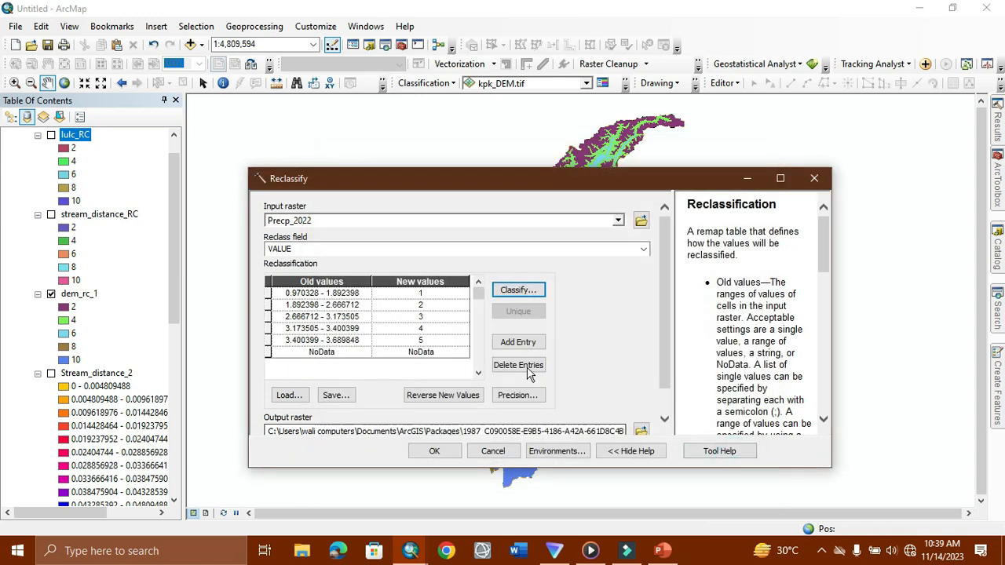
- Assign new values 2, 4, 6, 8 and 10 to the precipitation classes from the lowest to the highest range
left_click(446, 294)
left_click(446, 295)
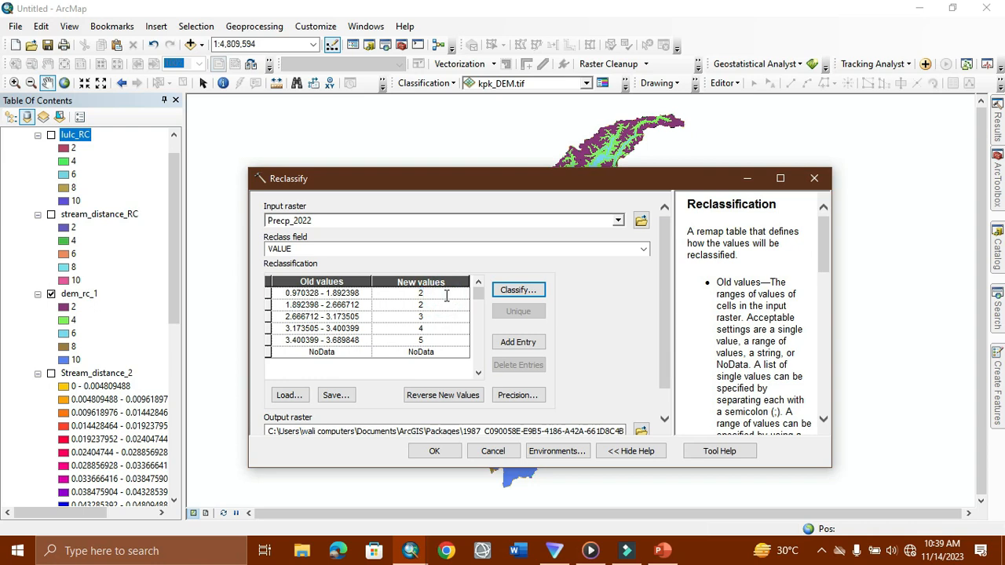
left_click(446, 294)
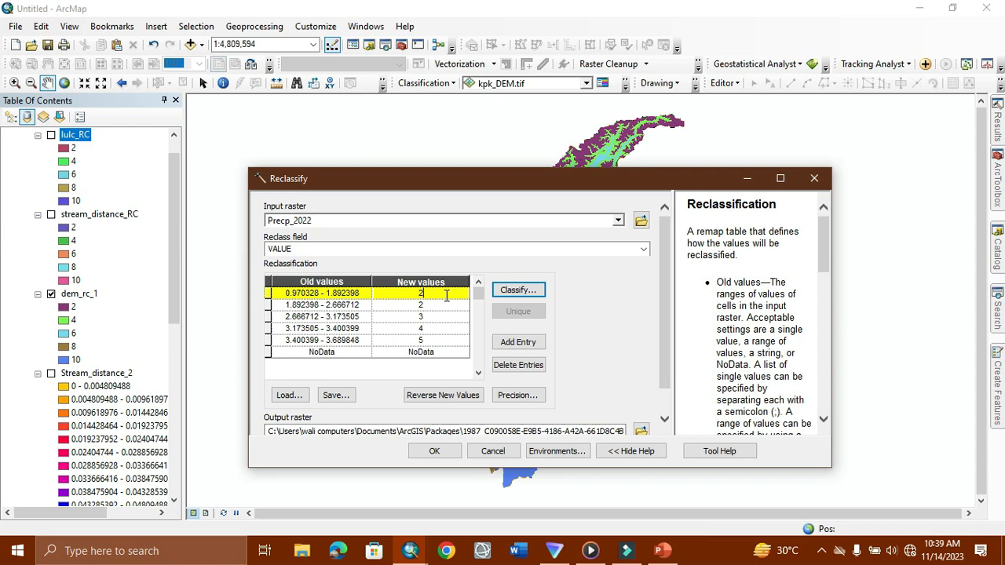
left_click(446, 304)
type("4")
key("Down")
type("6")
key("Down")
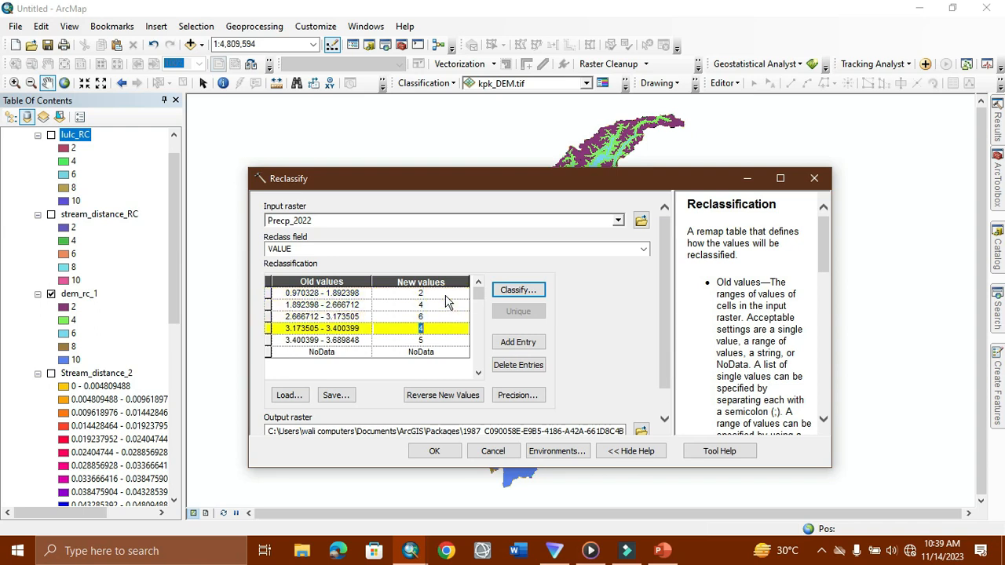
key("Down")
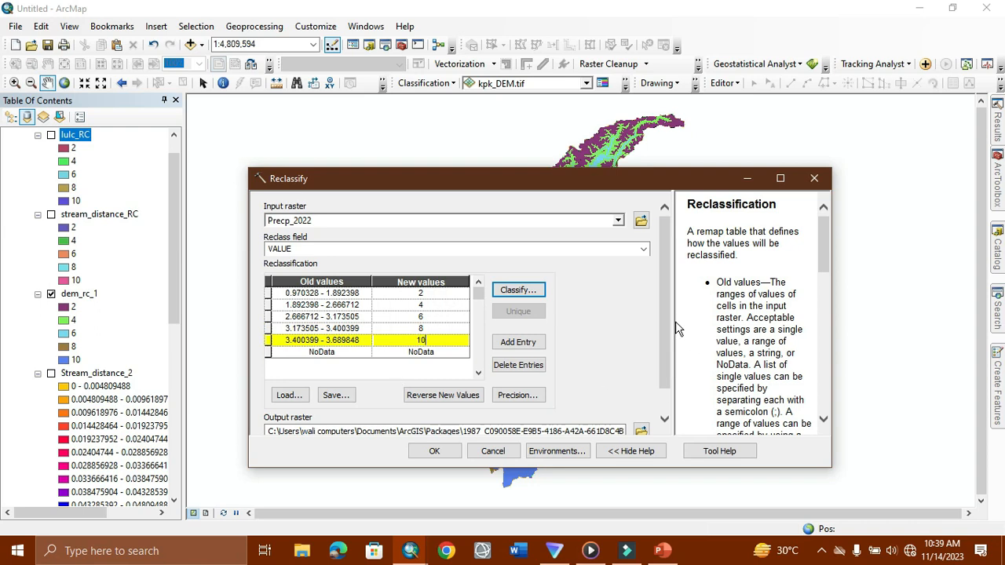
- Enable changing missing values to NoData and run the precipitation reclassification with output precp_RC in New File Geodatabase.gdb
left_click_drag(666, 316, 666, 344)
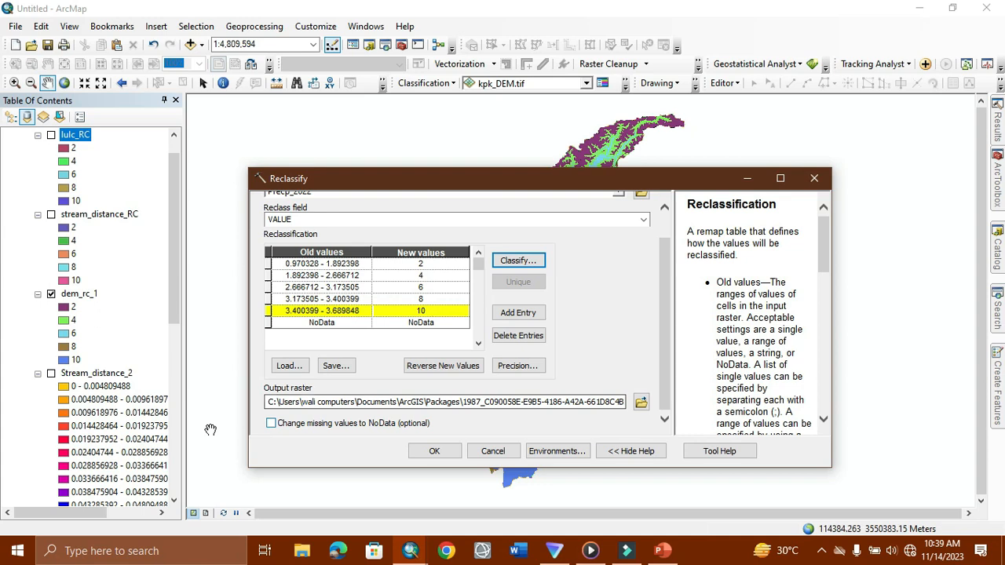
left_click(270, 424)
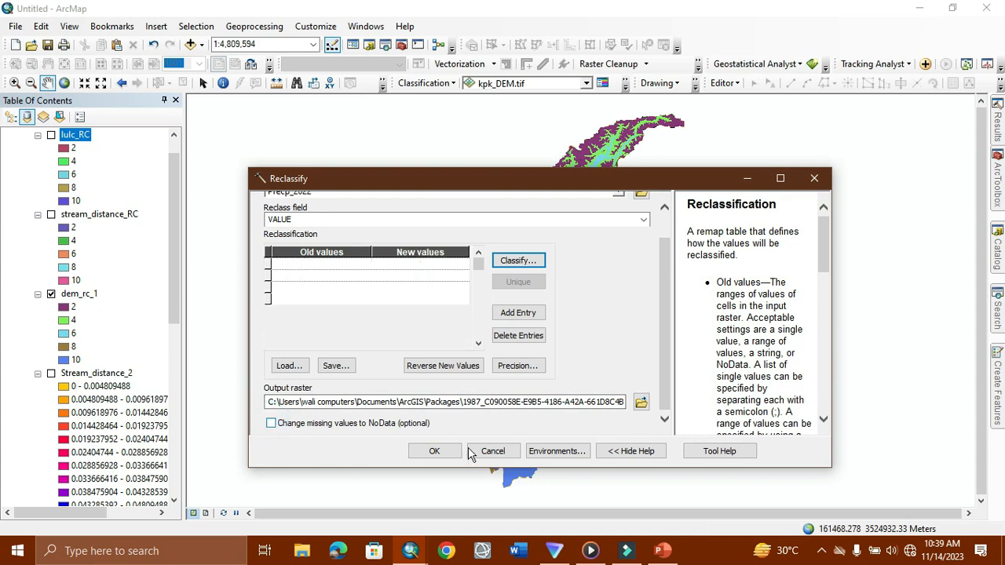
left_click(640, 403)
left_click(640, 403)
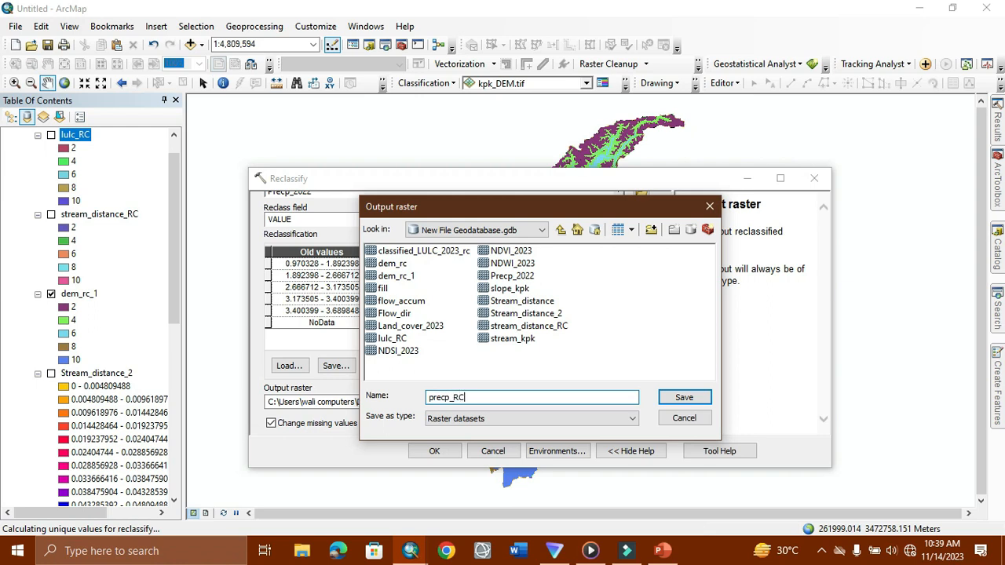
left_click(676, 397)
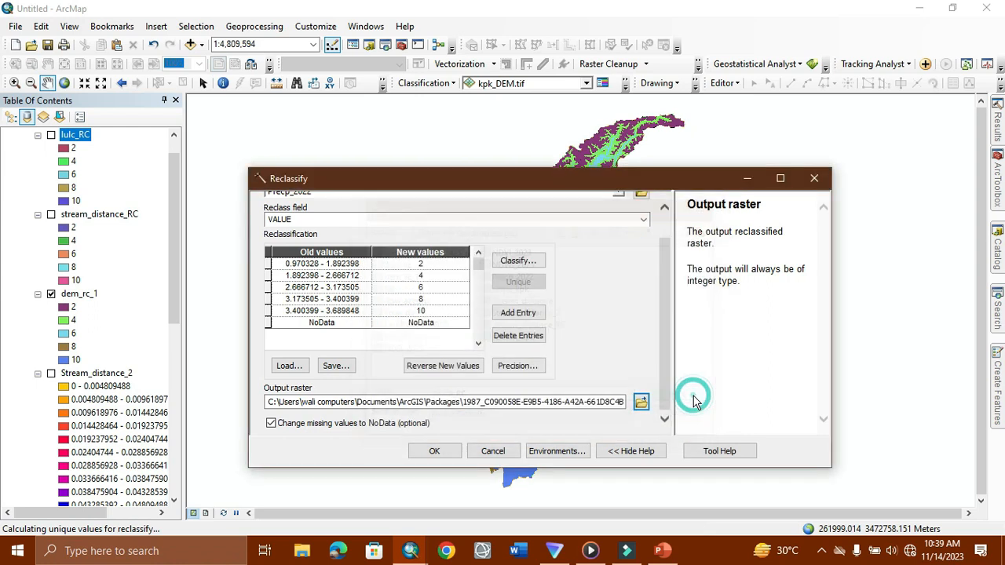
left_click(433, 454)
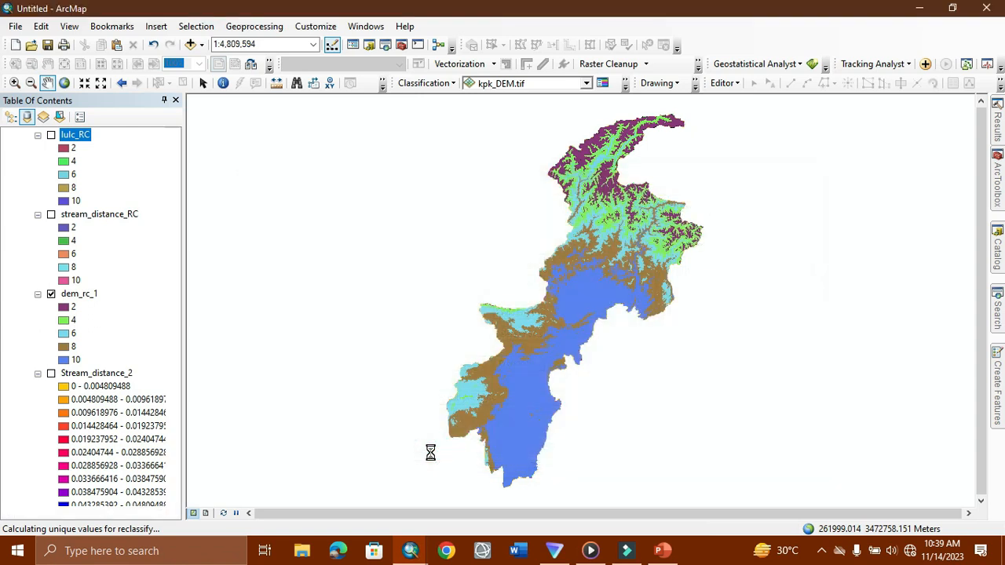
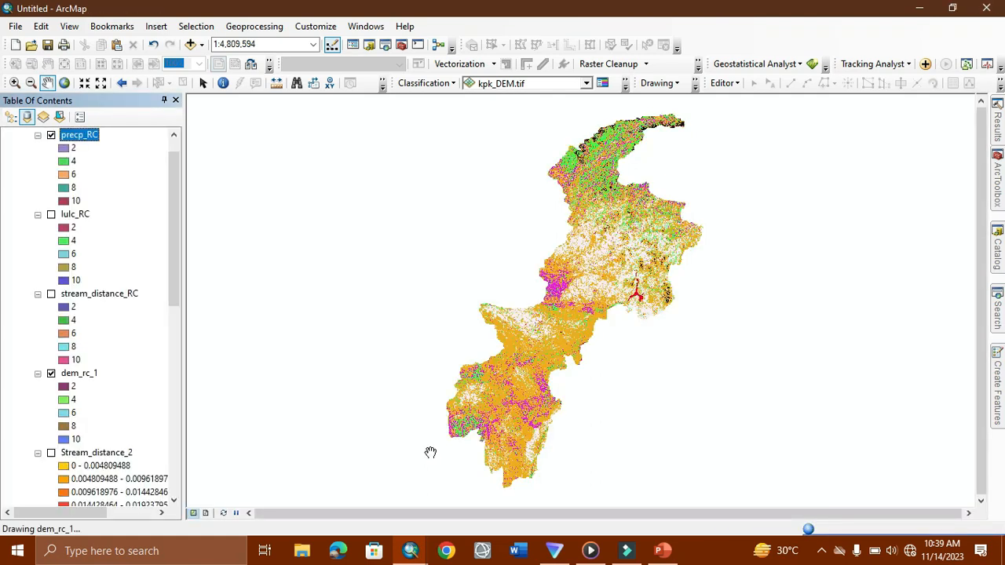
- Hide the dem_rc_1 layer, and open the Spatial Analyst Reclassify tool with slope_kpk as input raster
left_click(51, 375)
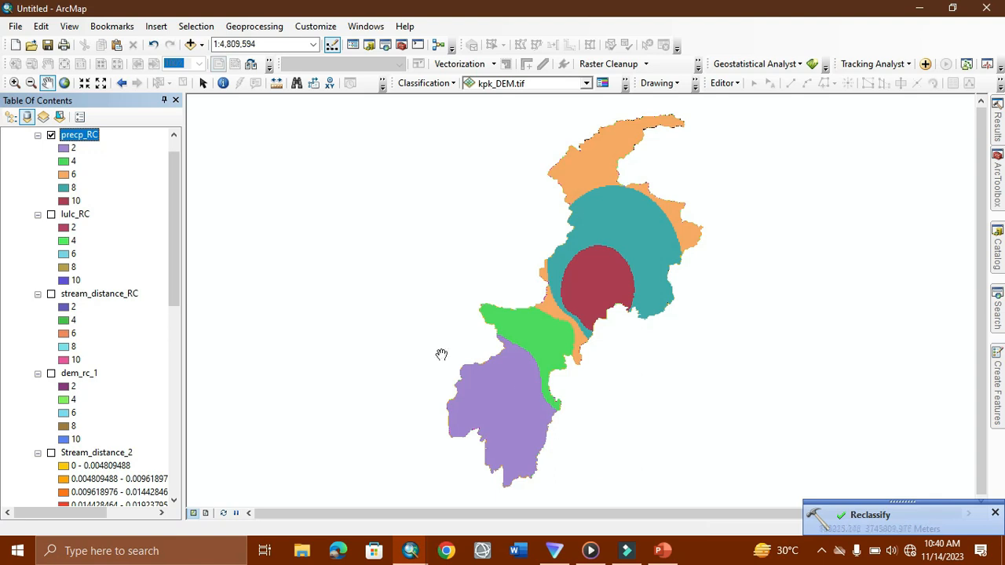
left_click(999, 314)
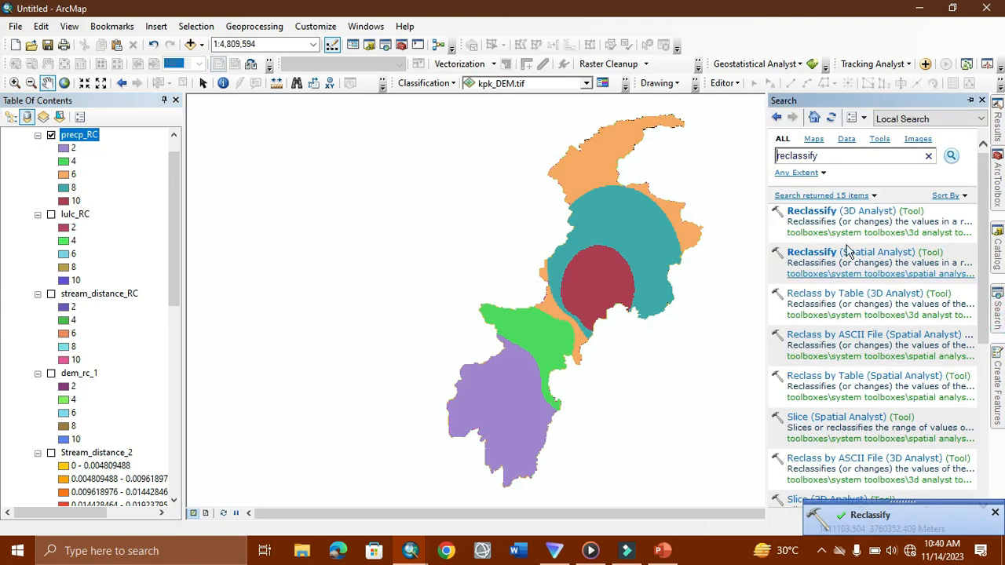
left_click(825, 255)
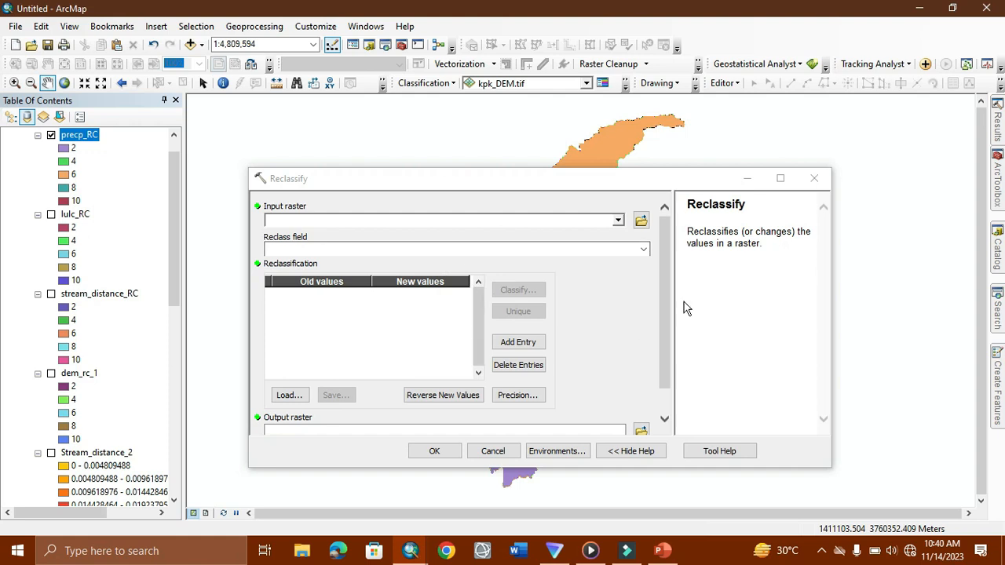
left_click(618, 221)
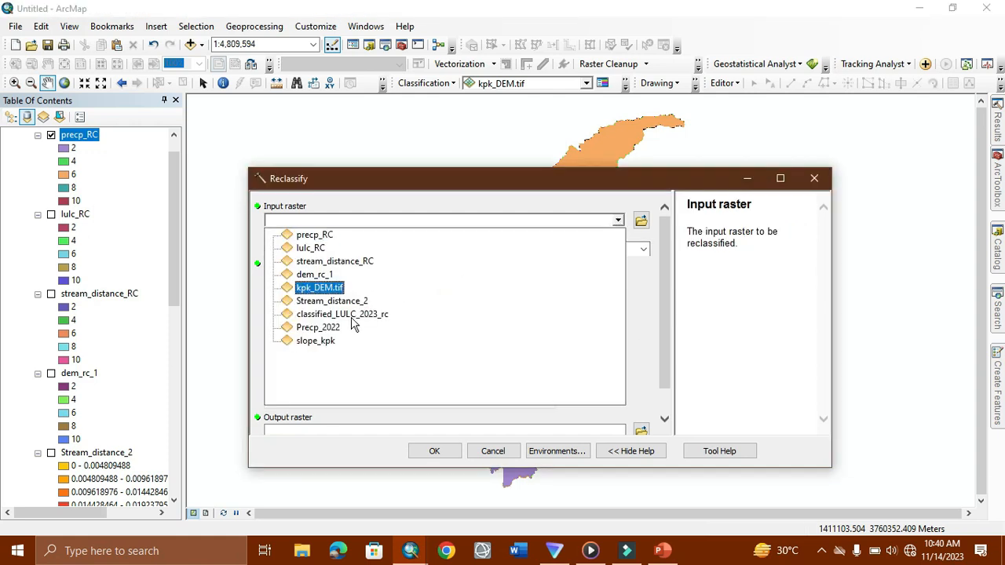
left_click(311, 341)
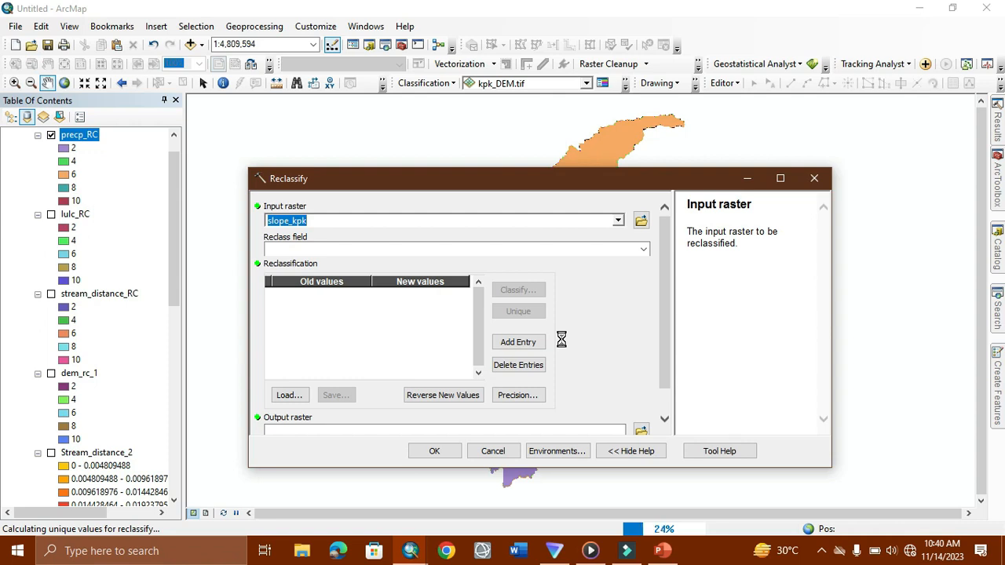
- Classify the slope_kpk values into 5 classes using the Equal Interval method
left_click(518, 290)
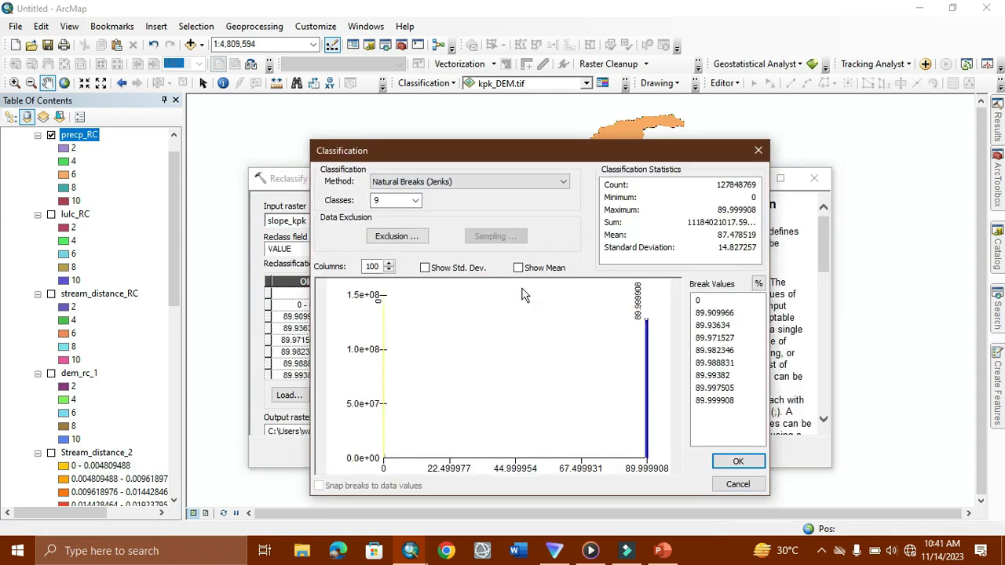
left_click(415, 200)
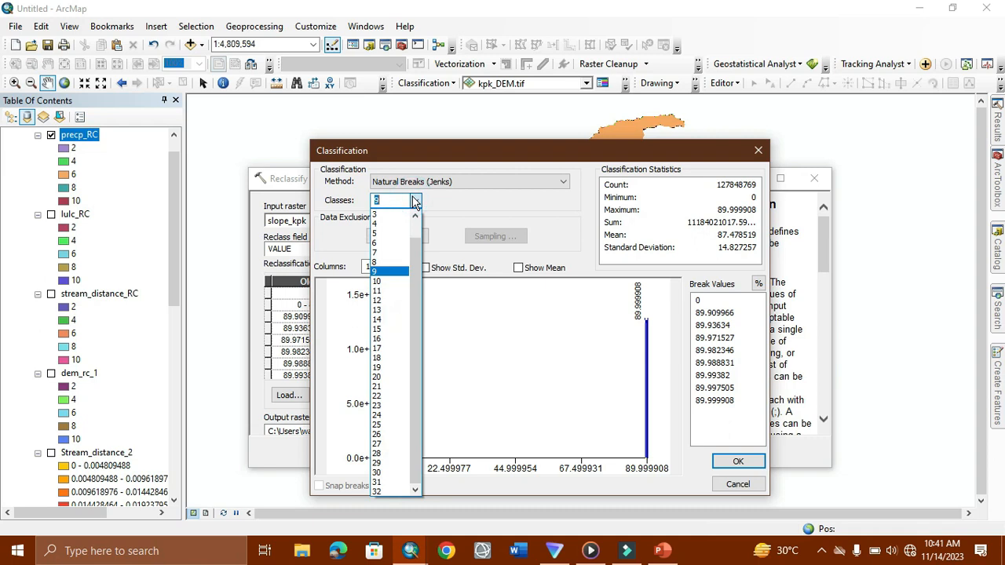
left_click(381, 234)
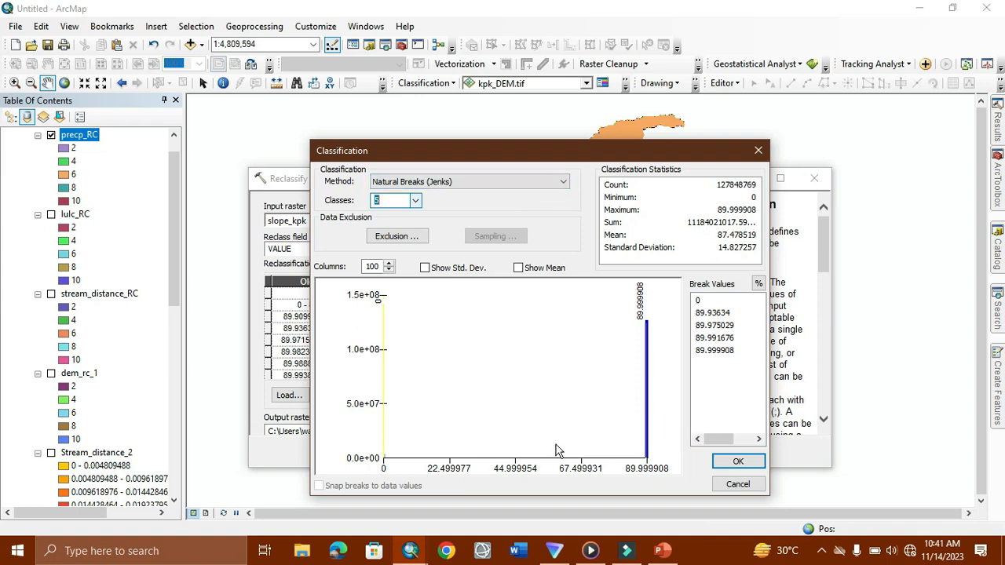
left_click(532, 186)
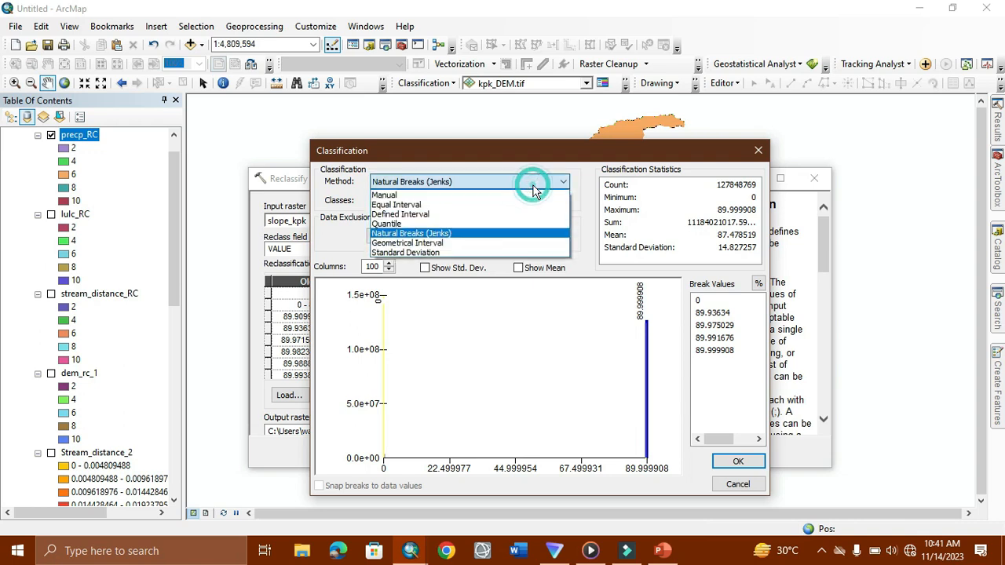
left_click(435, 207)
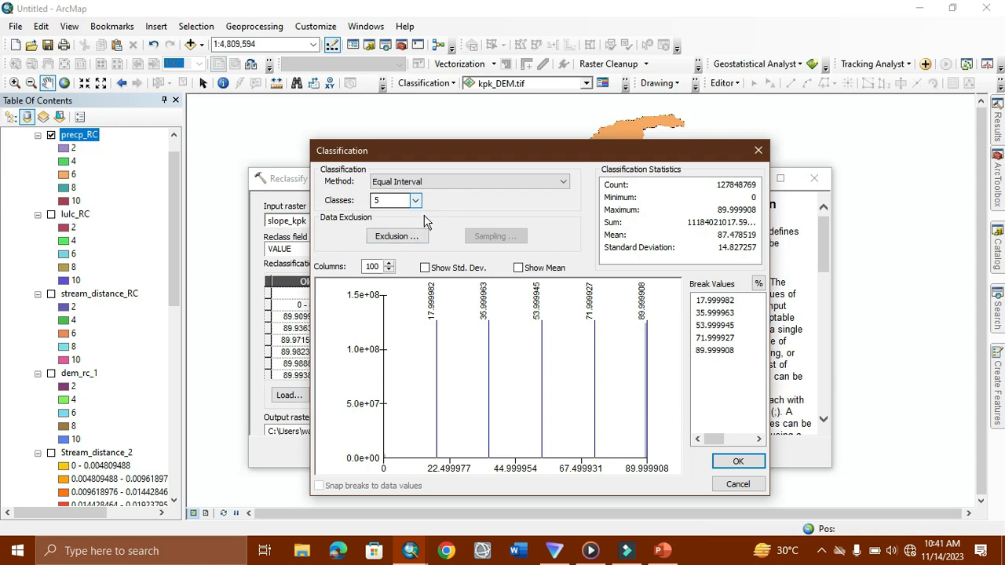
left_click(735, 463)
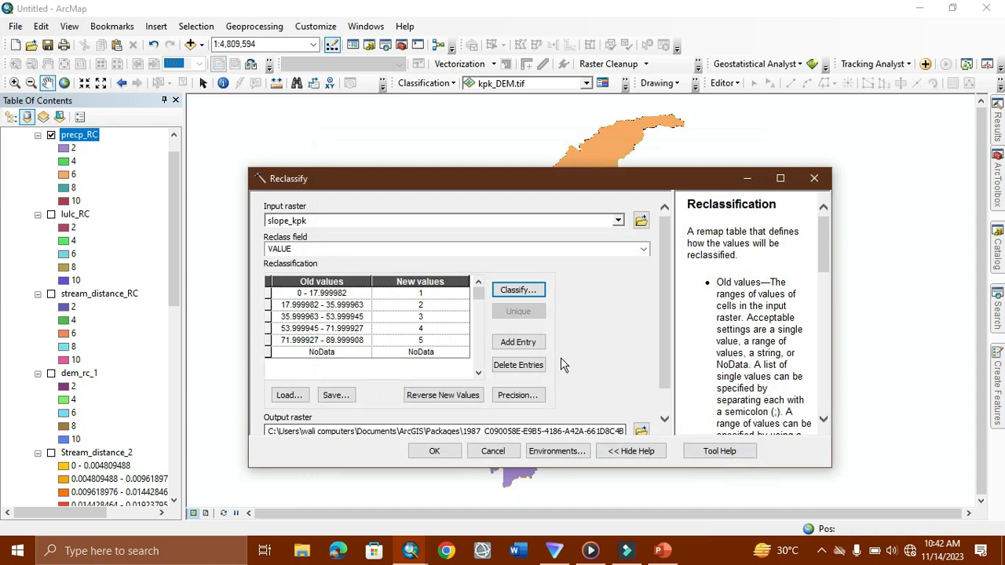
- Enable changing missing values to NoData and assign new values 10, 8, 6, 4 and 2 to the slope classes from lowest to highest
scroll(670, 334, "down", 1)
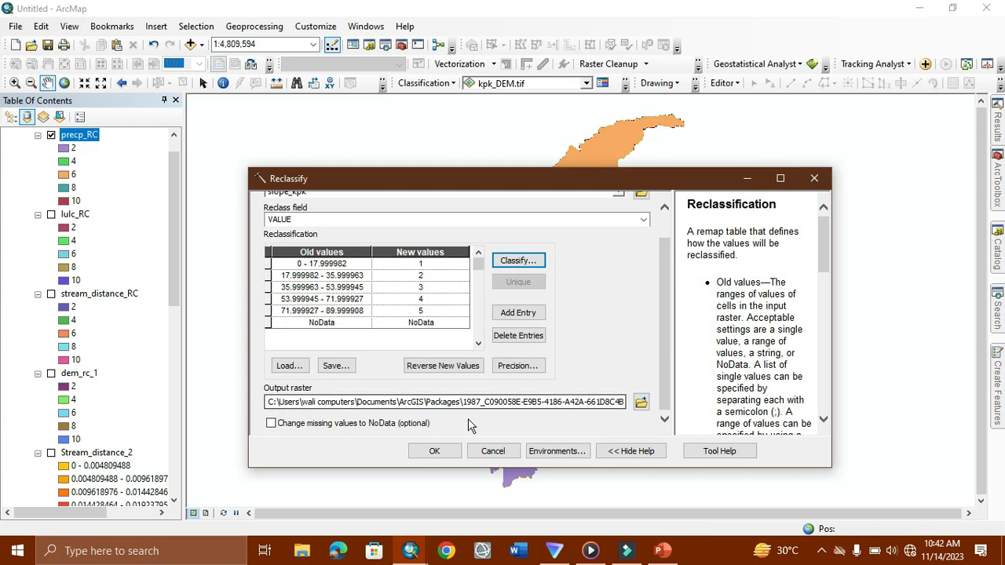
left_click(272, 424)
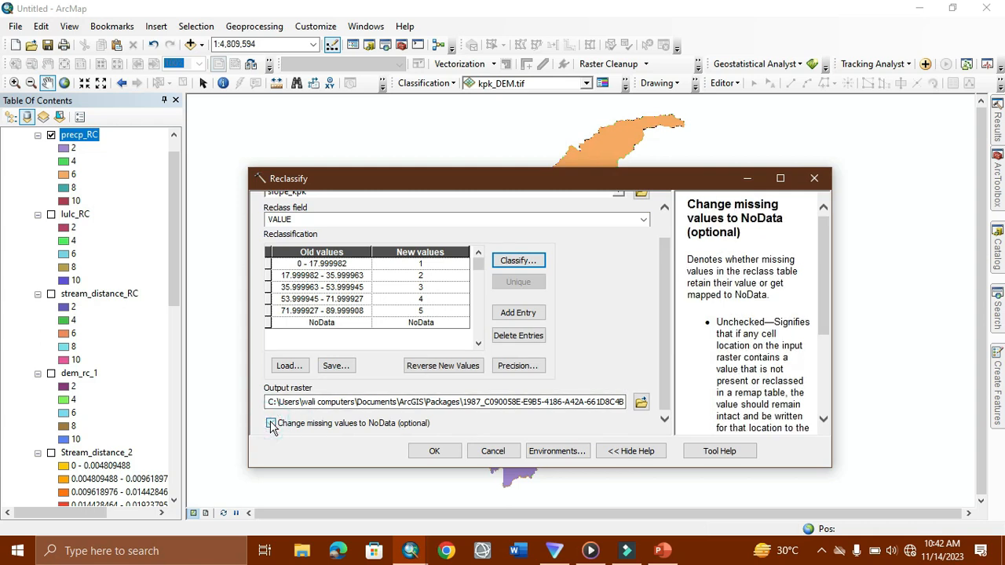
left_click(428, 265)
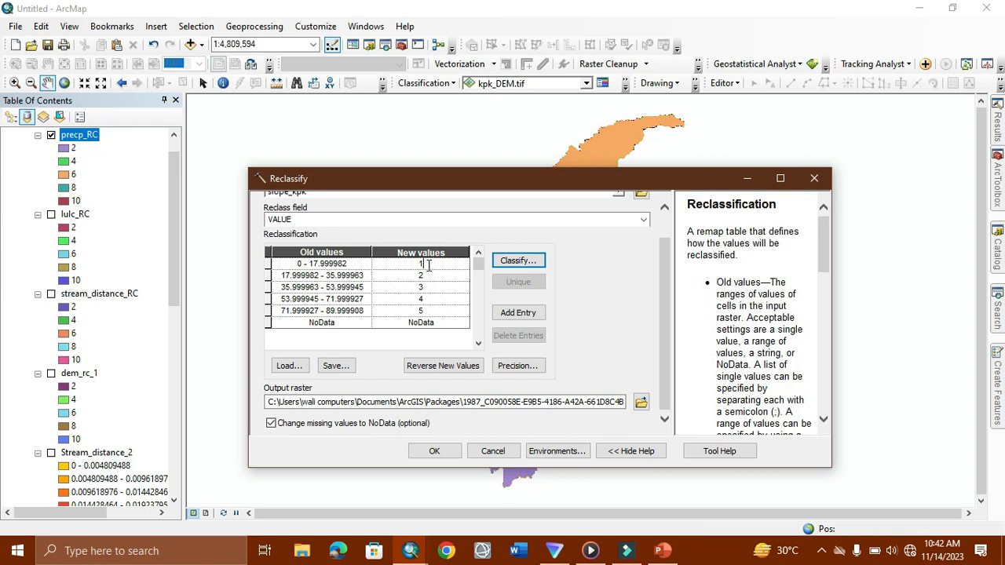
type("0")
left_click(430, 273)
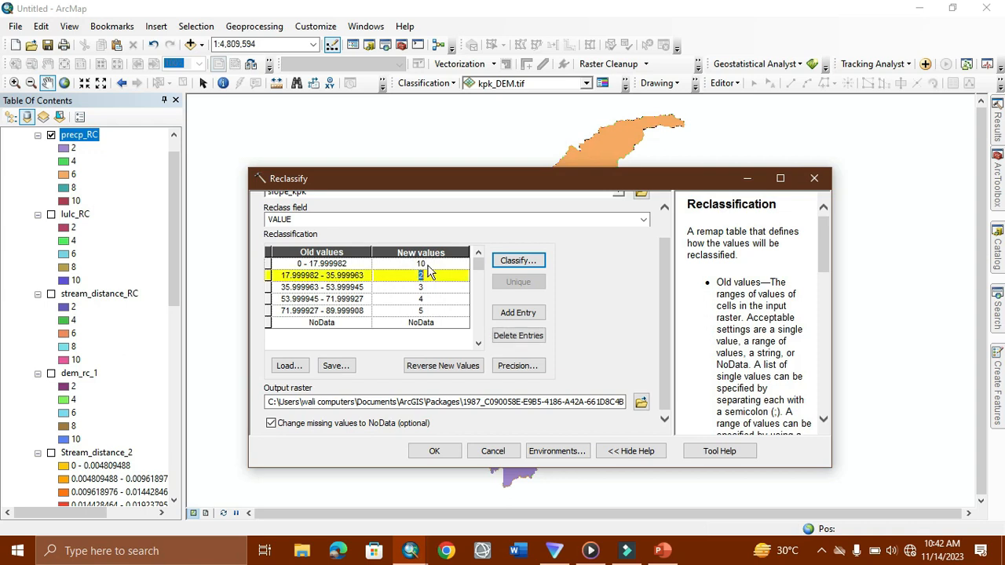
key("Down")
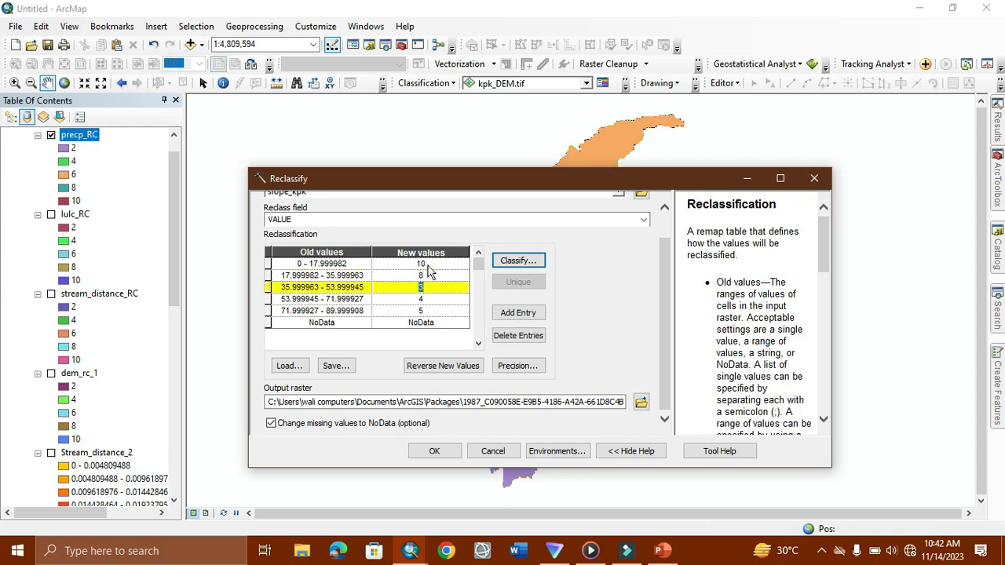
type("6")
key("Down")
key("Down")
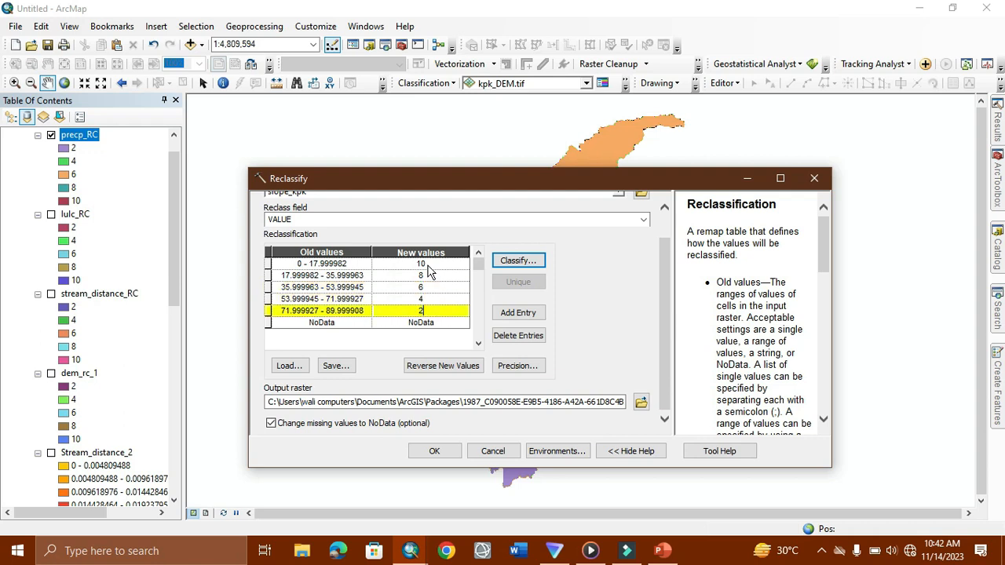
- Set the output raster to slope_rc in New File Geodatabase.gdb and run the slope reclassification
left_click(640, 402)
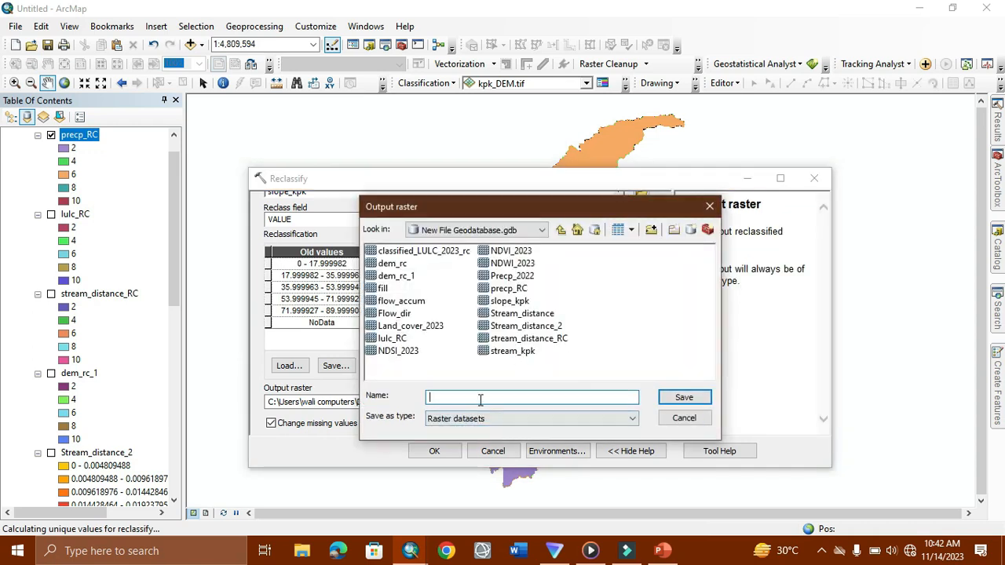
type("pe_rc")
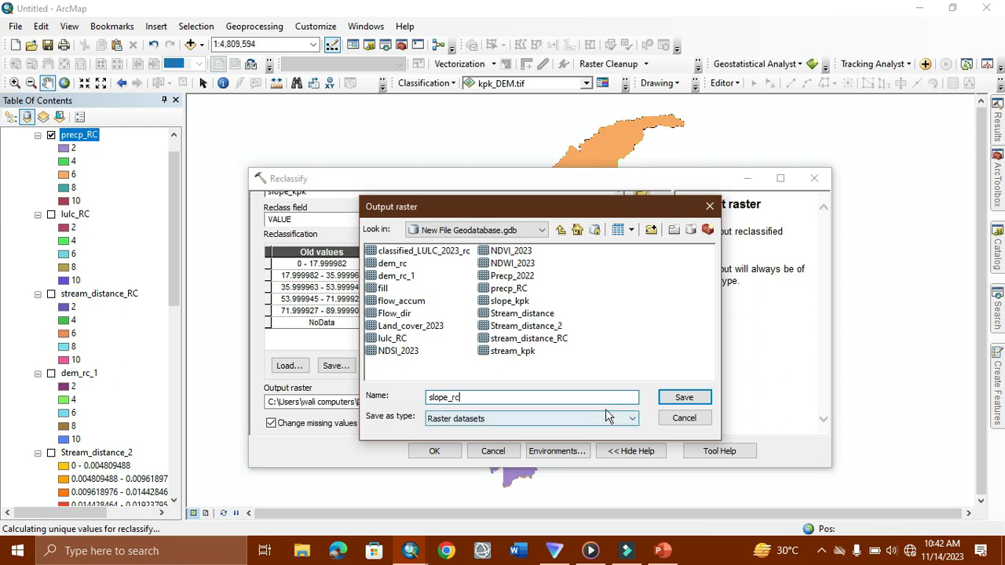
left_click(666, 401)
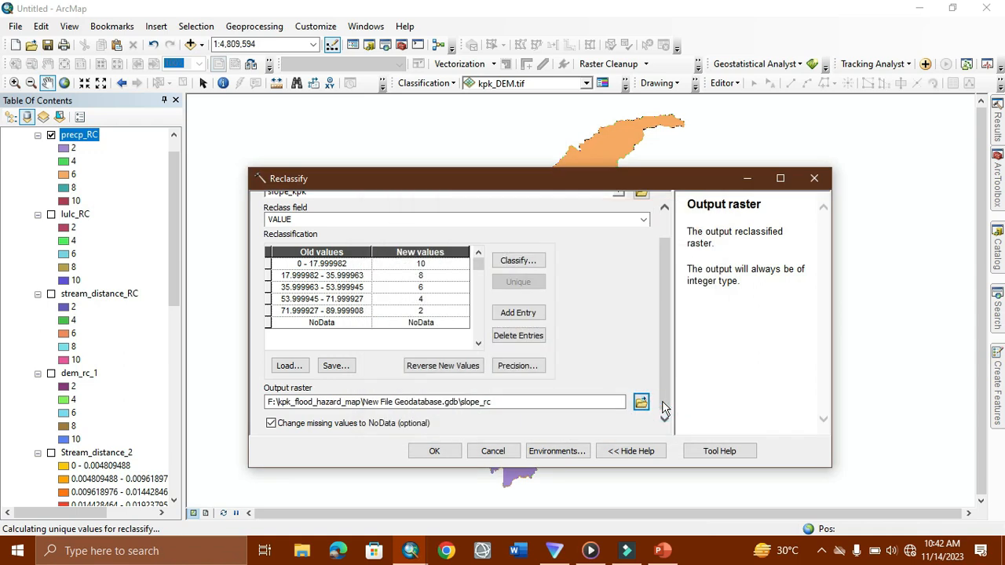
left_click(434, 452)
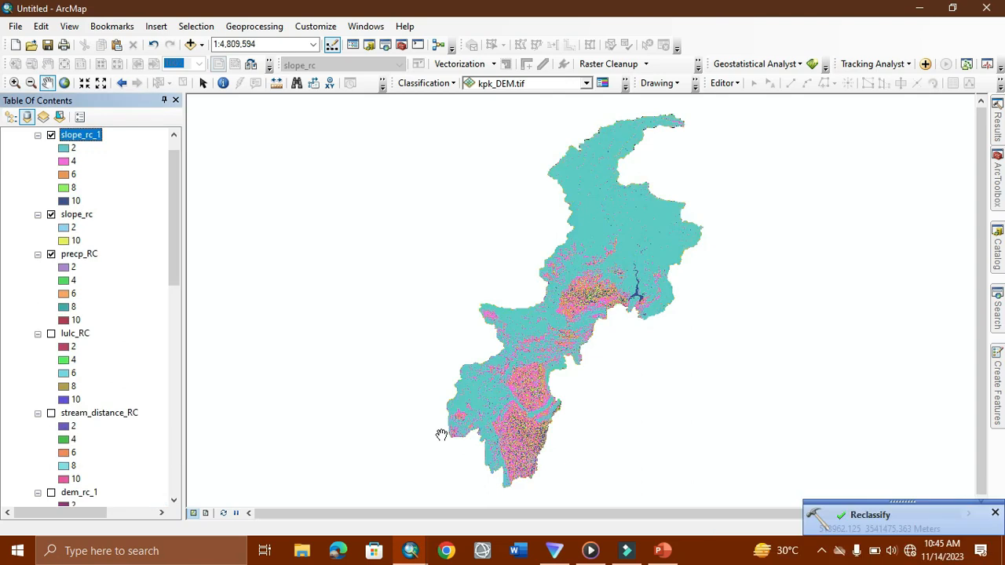
- Remove the slope_rc layer from the map, and hide the slope_rc_1 and precp_RC layers
left_click(79, 215)
right_click(82, 218)
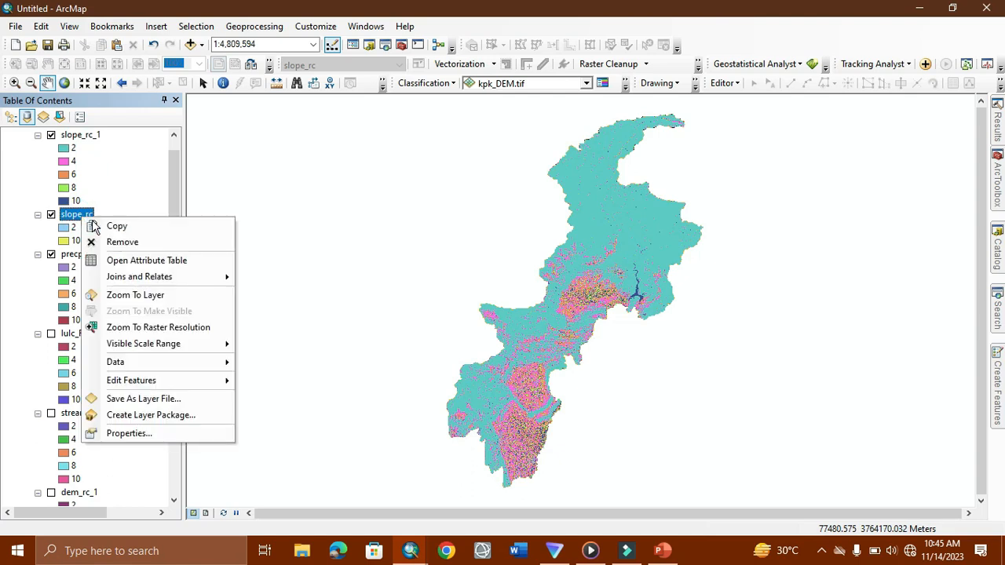
left_click(118, 242)
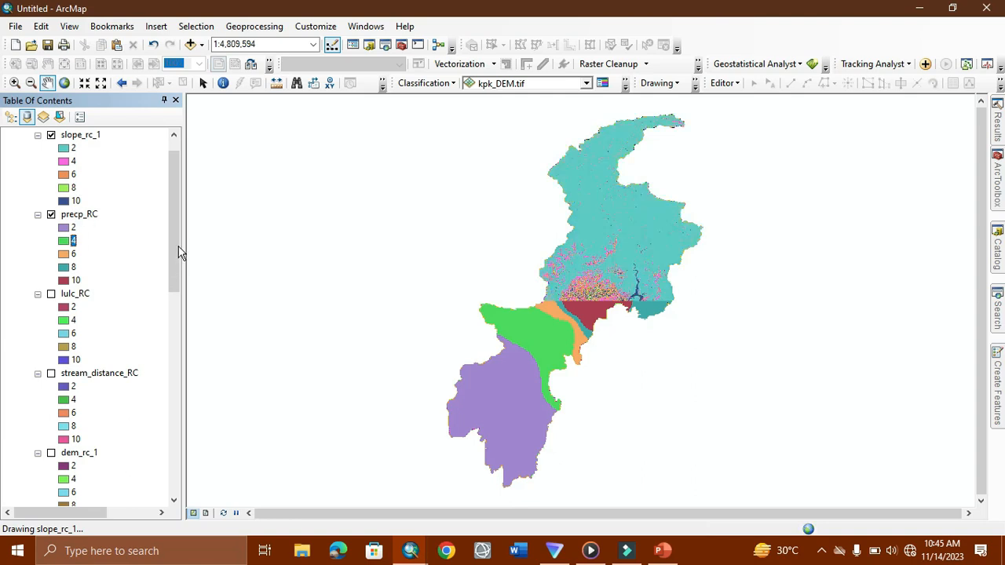
left_click(51, 140)
left_click(51, 136)
left_click(51, 216)
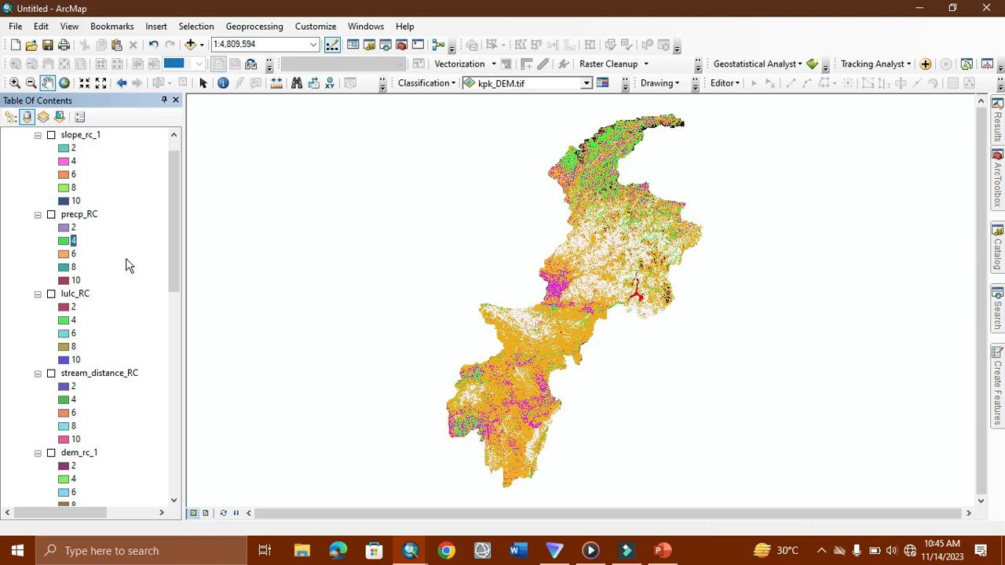
- Remove the source layers Stream_distance_2 and classified_LULC_2023_rc from the map
left_click_drag(178, 233, 181, 305)
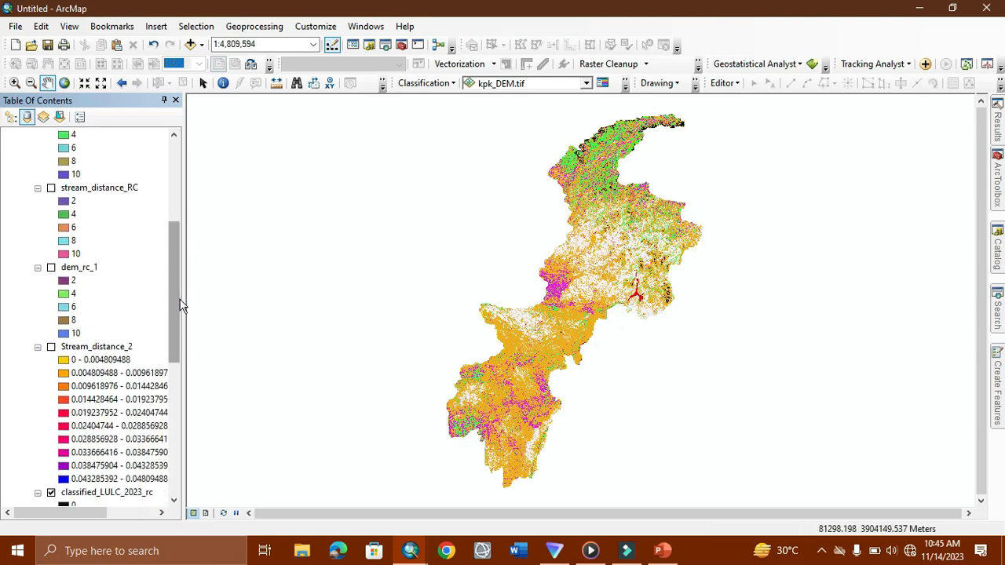
left_click(88, 352)
right_click(86, 348)
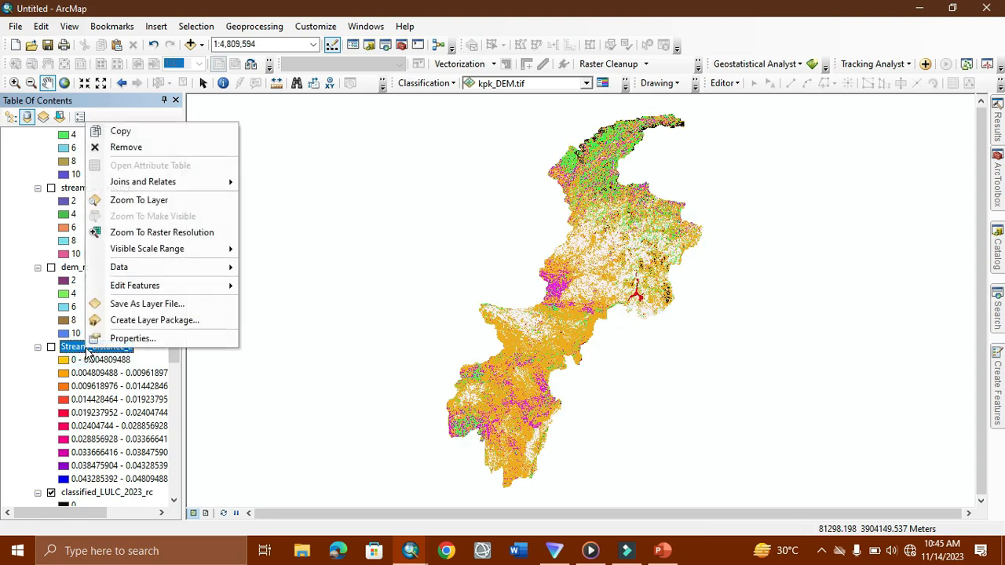
left_click(148, 146)
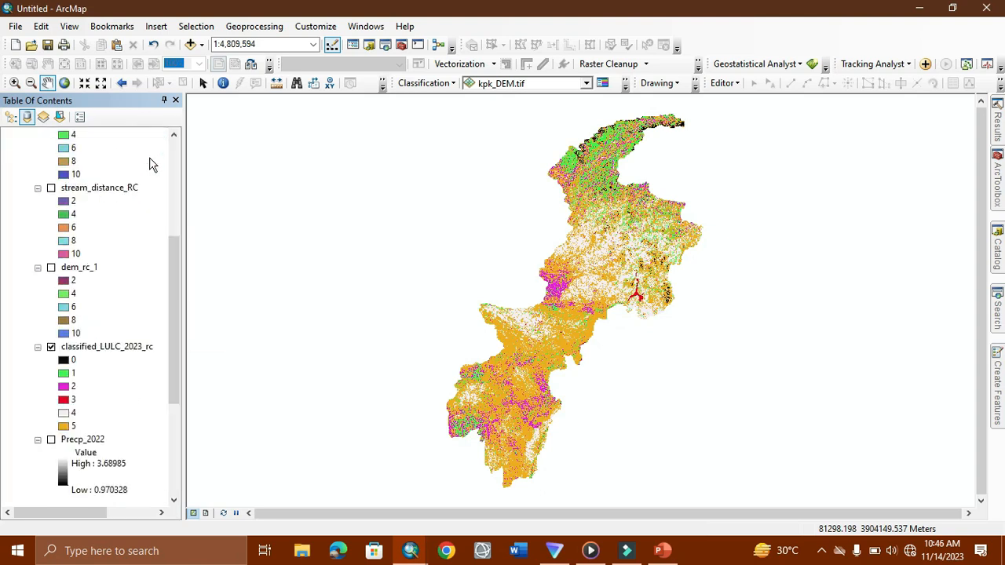
left_click(128, 353)
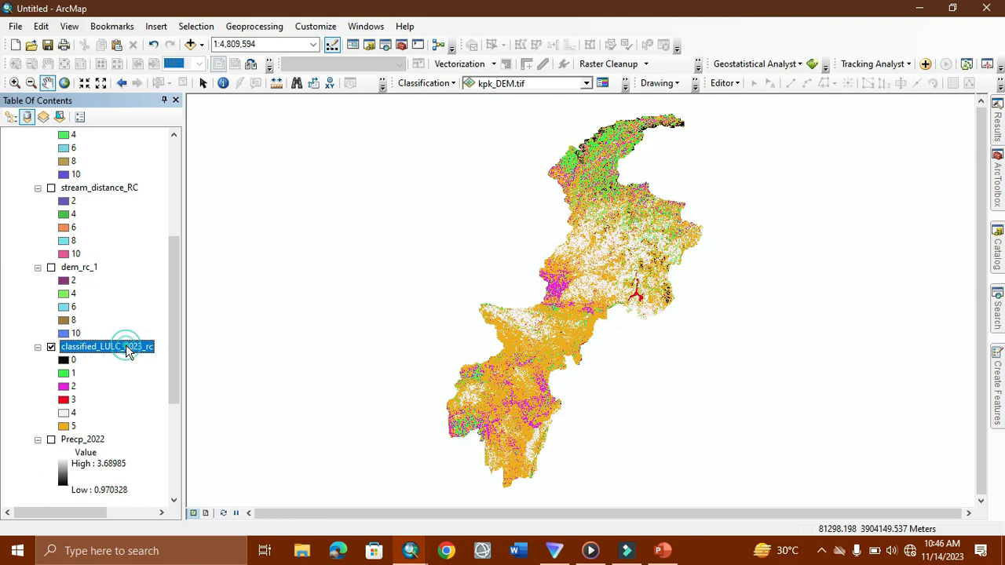
right_click(128, 354)
left_click(168, 144)
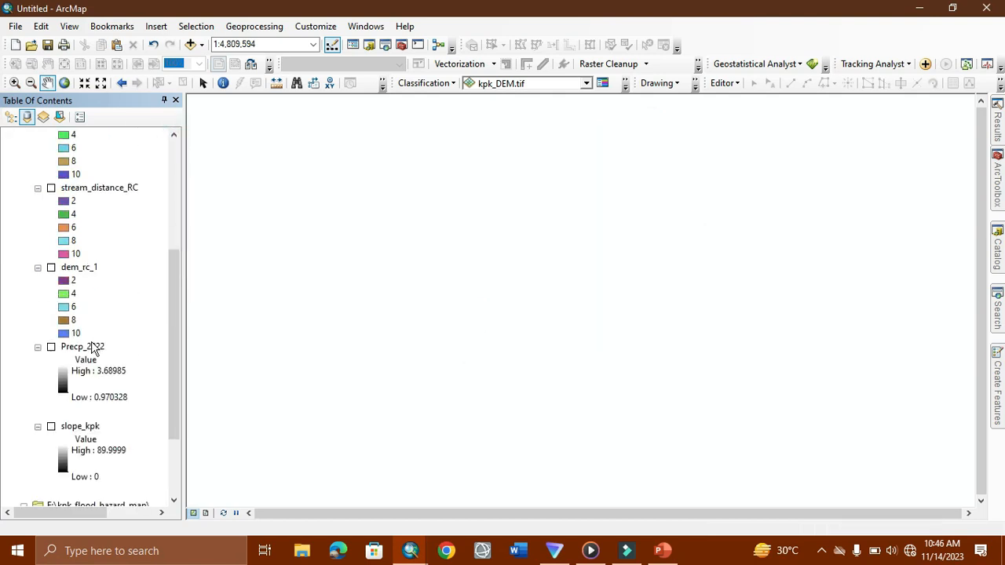
- Remove the source layers Precp_2022, slope_kpk and kpk_DEM.tif from the map
left_click(92, 347)
right_click(92, 348)
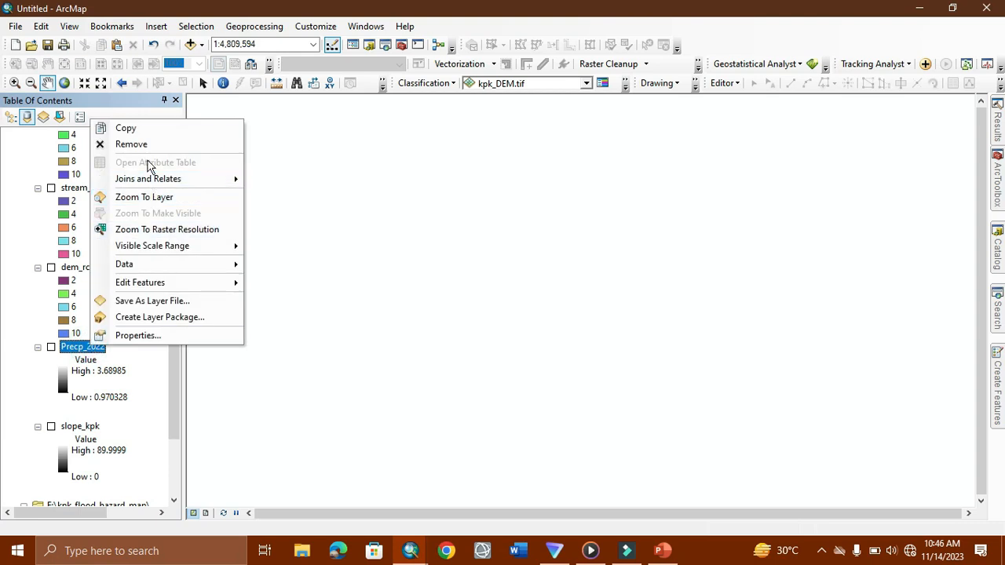
left_click(146, 145)
left_click(84, 350)
right_click(84, 349)
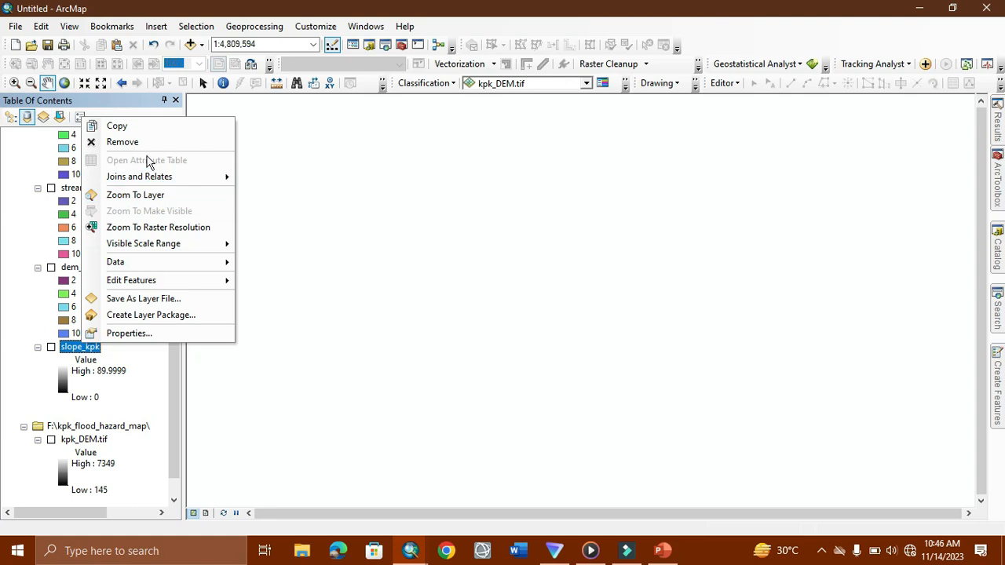
left_click(146, 143)
scroll(40, 359, "down", 5)
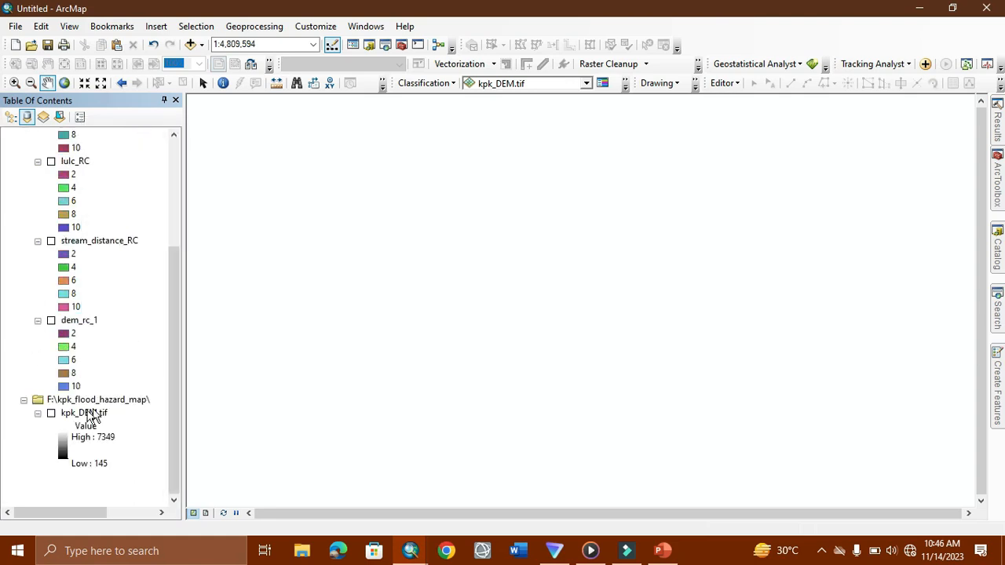
left_click(84, 414)
right_click(84, 414)
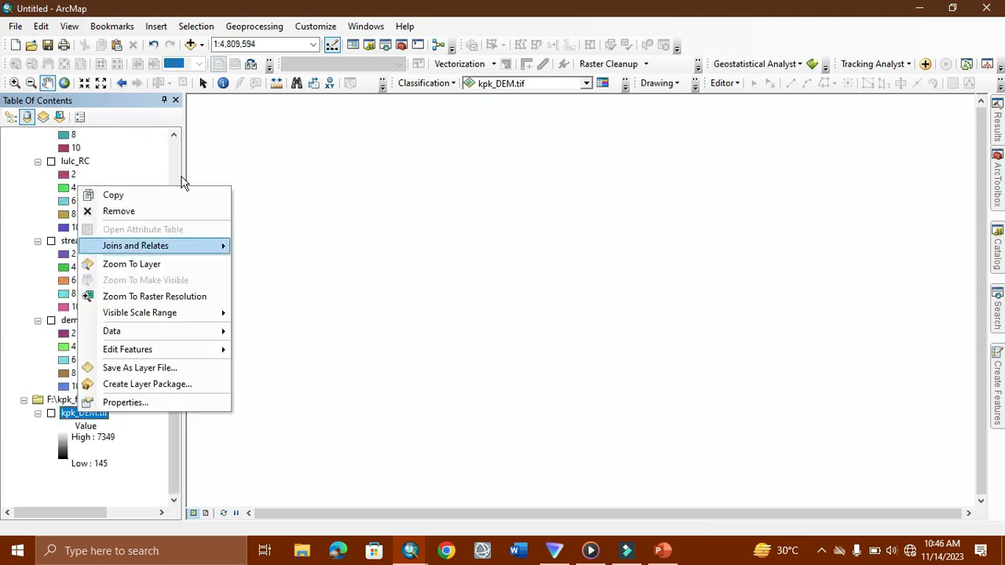
left_click(144, 213)
scroll(145, 216, "down", 5)
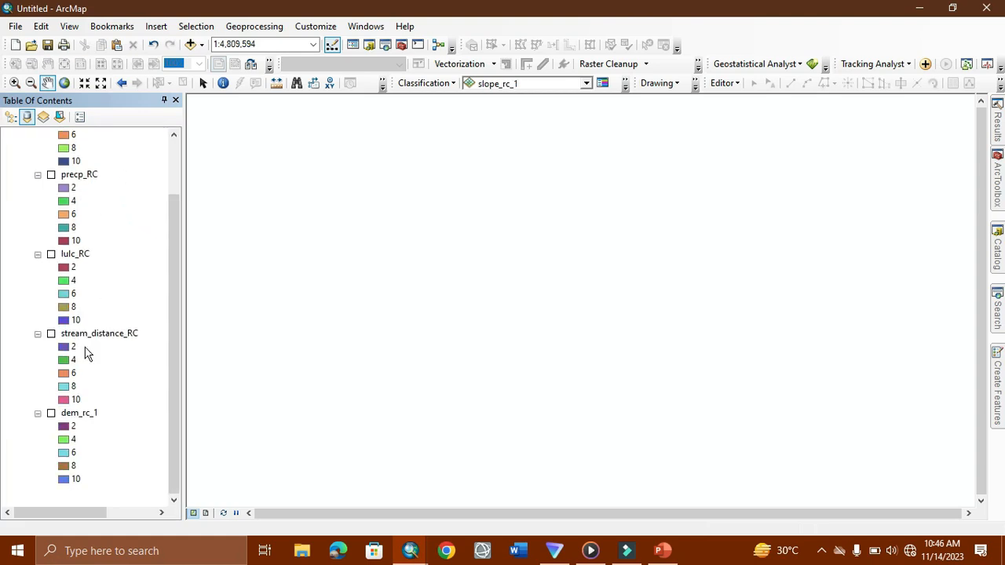
left_click_drag(168, 327, 169, 234)
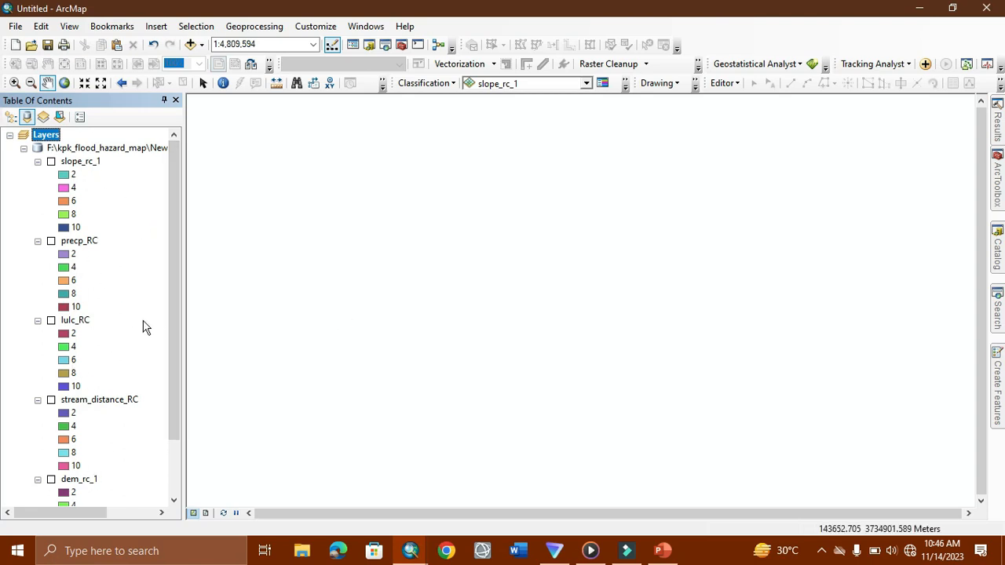
- Switch to PowerPoint to check the weight percentages of the influential factors, and return to the ArcMap window
left_click(664, 553)
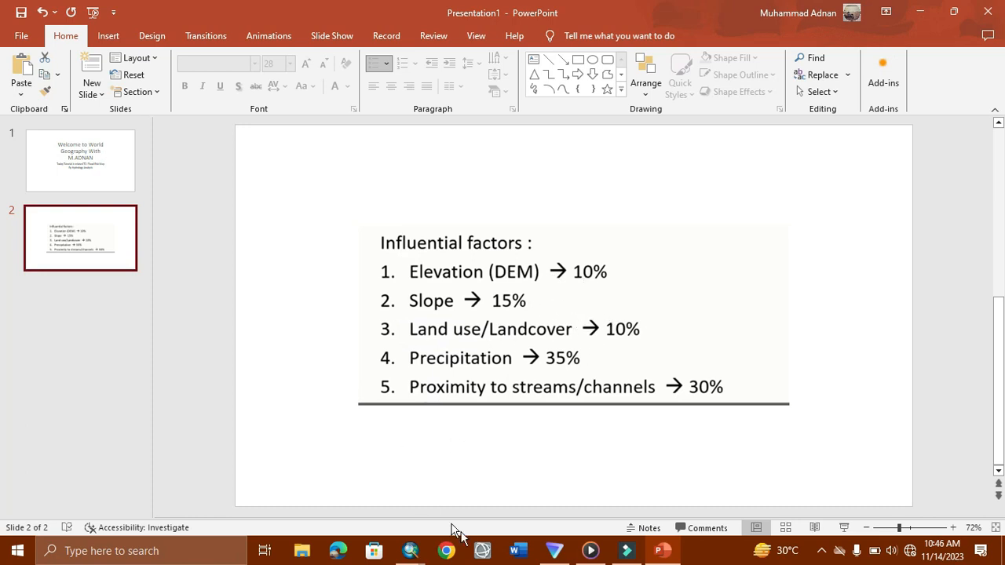
mouse_move(403, 558)
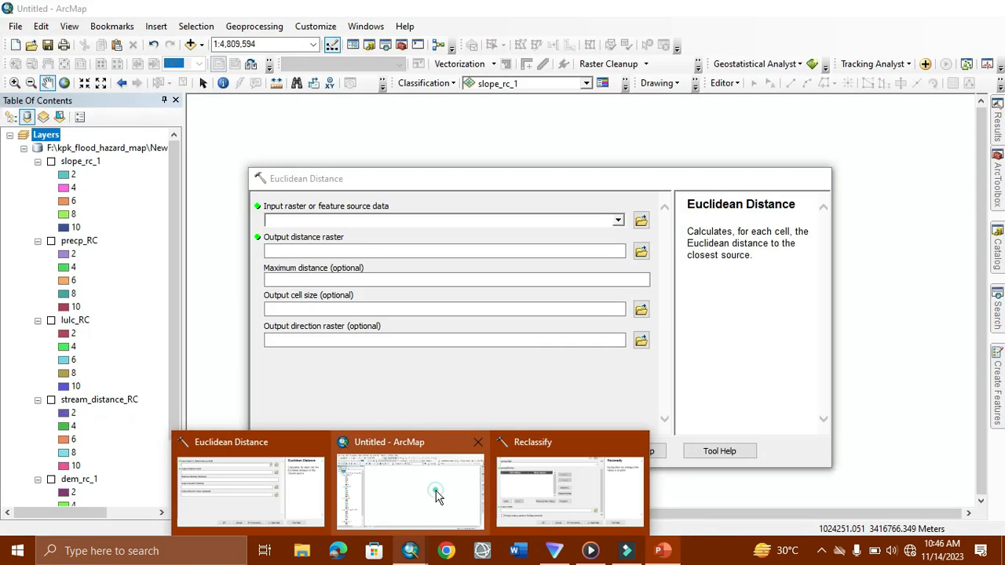
left_click(435, 493)
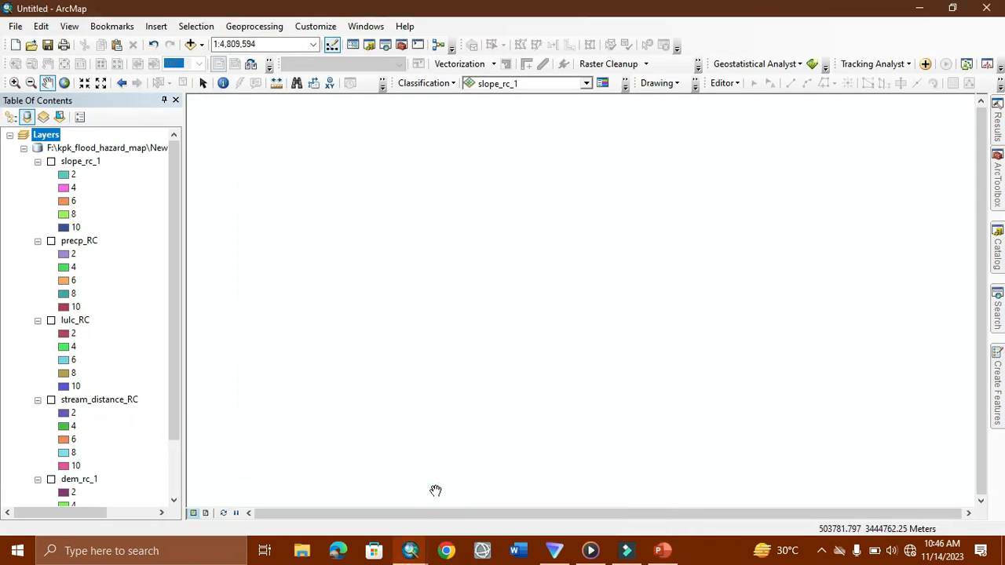
- Close the leftover Reclassify and Euclidean Distance tool windows and return to the map
mouse_move(417, 550)
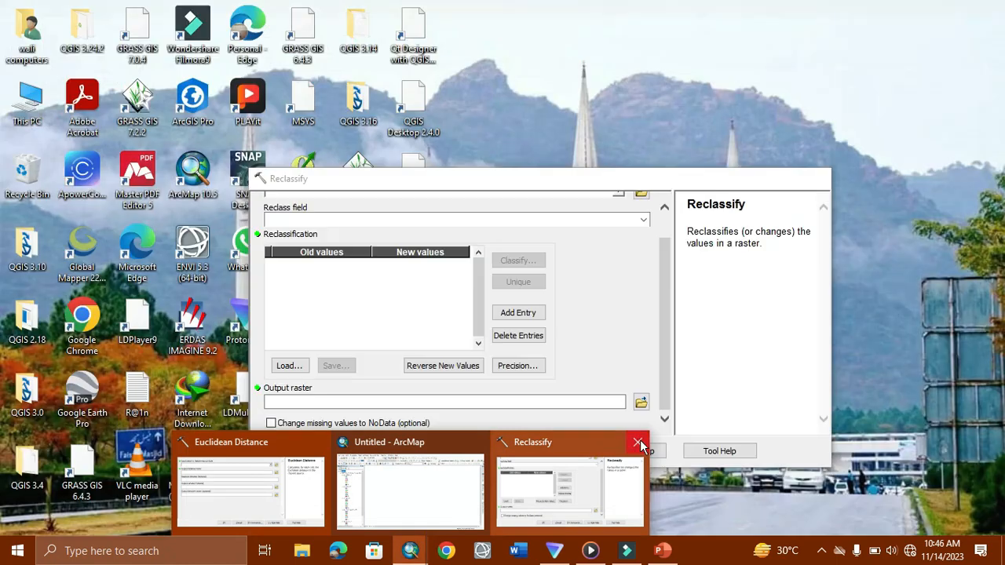
left_click(637, 442)
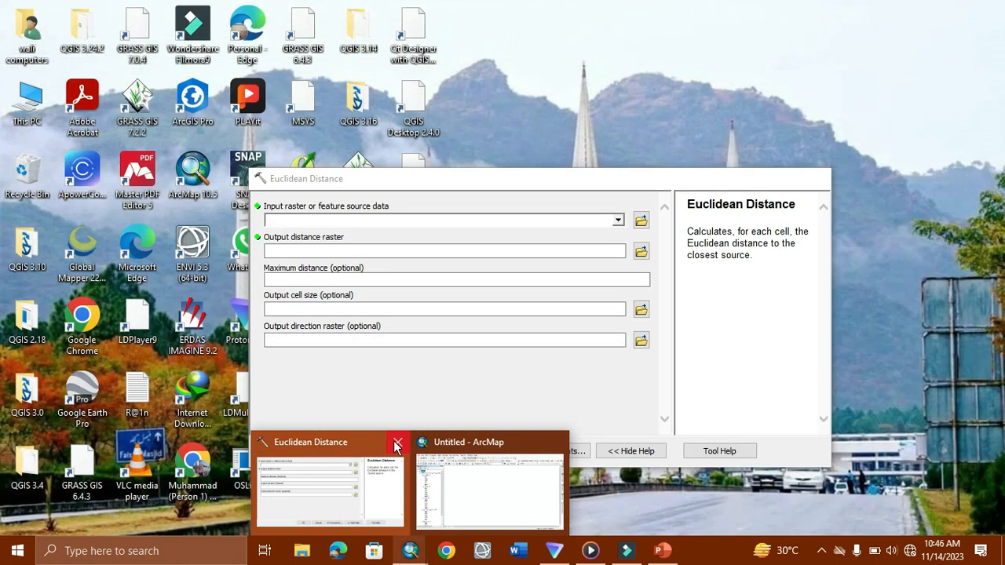
left_click(397, 442)
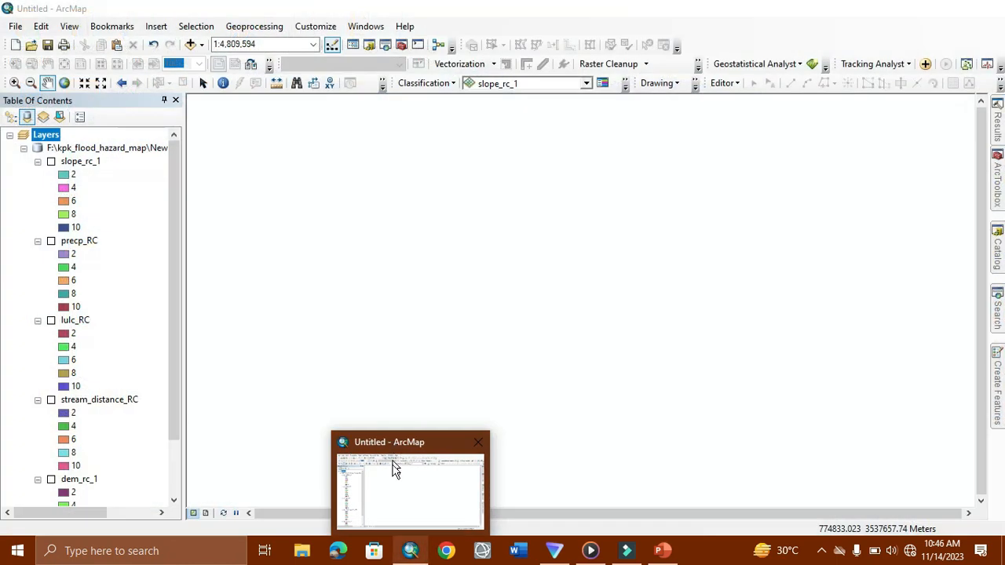
left_click(395, 469)
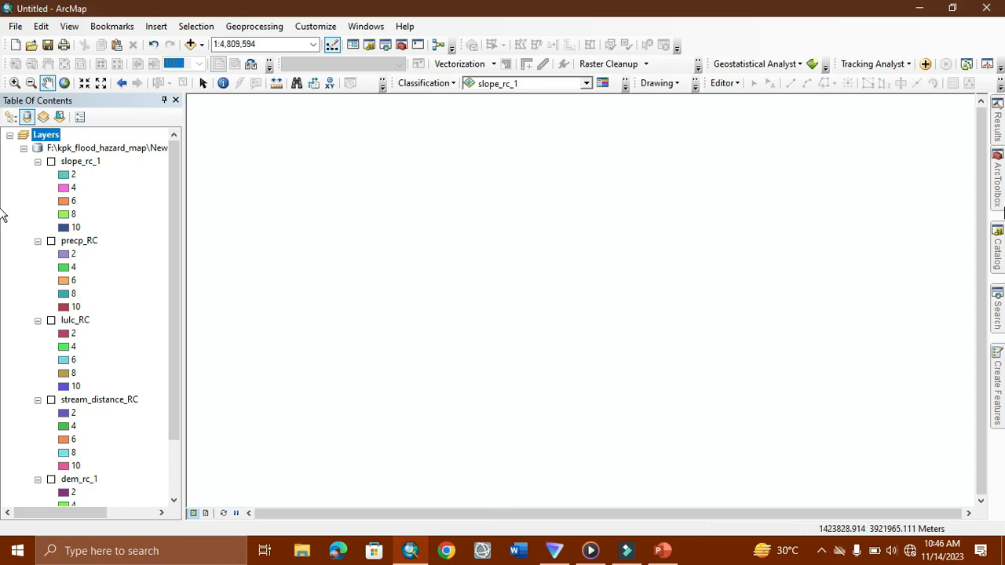
- Search for "weighted sum" and open the Weighted Sum (Spatial Analyst) tool
left_click(997, 308)
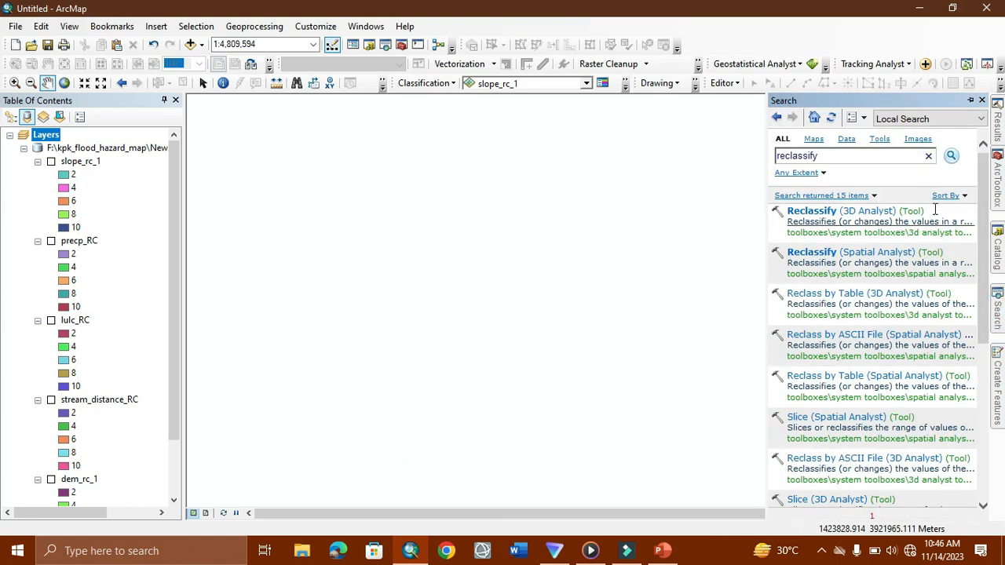
left_click(890, 156)
key("BackSpace")
key("BackSpace")
key("BackSpace")
key("BackSpace")
key("BackSpace")
key("BackSpace")
key("BackSpace")
key("BackSpace")
key("BackSpace")
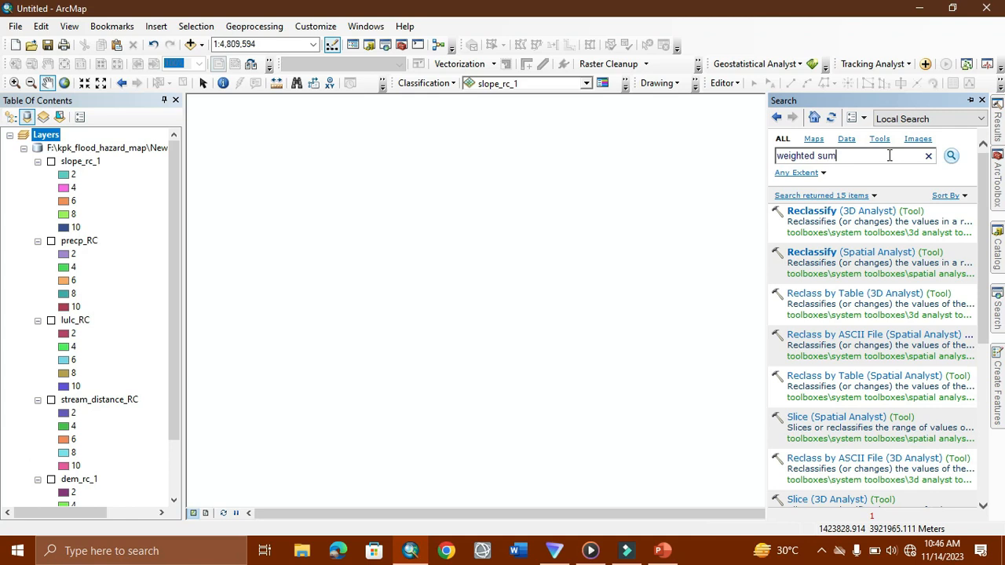
key("Return")
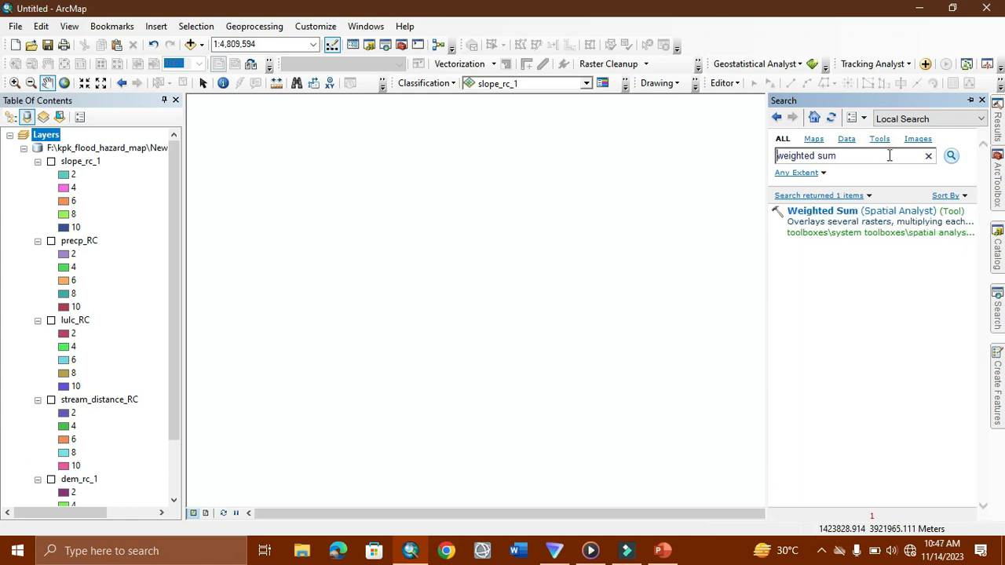
left_click(810, 214)
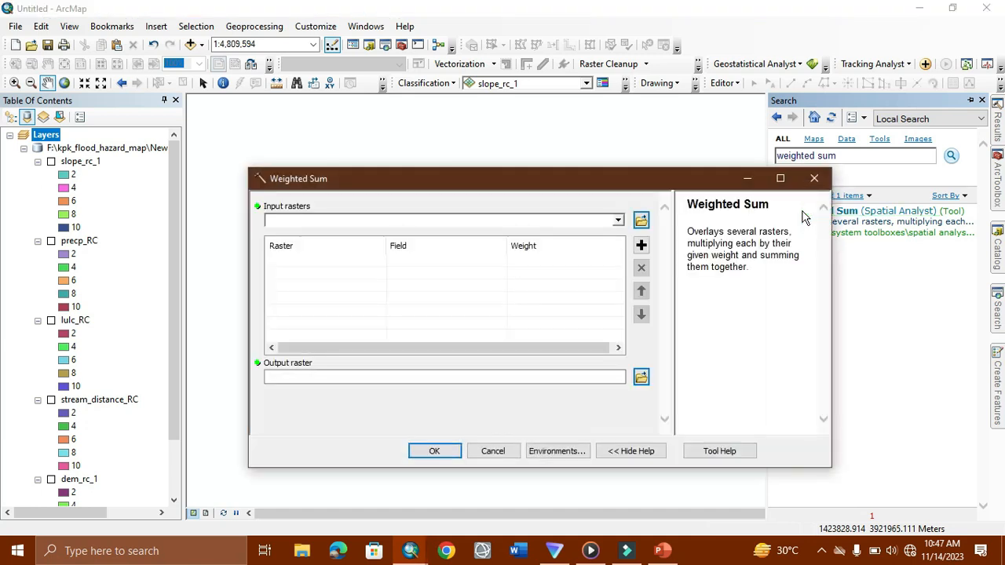
- Add dem_rc_1, slope_rc_1 and lulc_RC as Weighted Sum input rasters, following the factor order on the PowerPoint slide
left_click(618, 221)
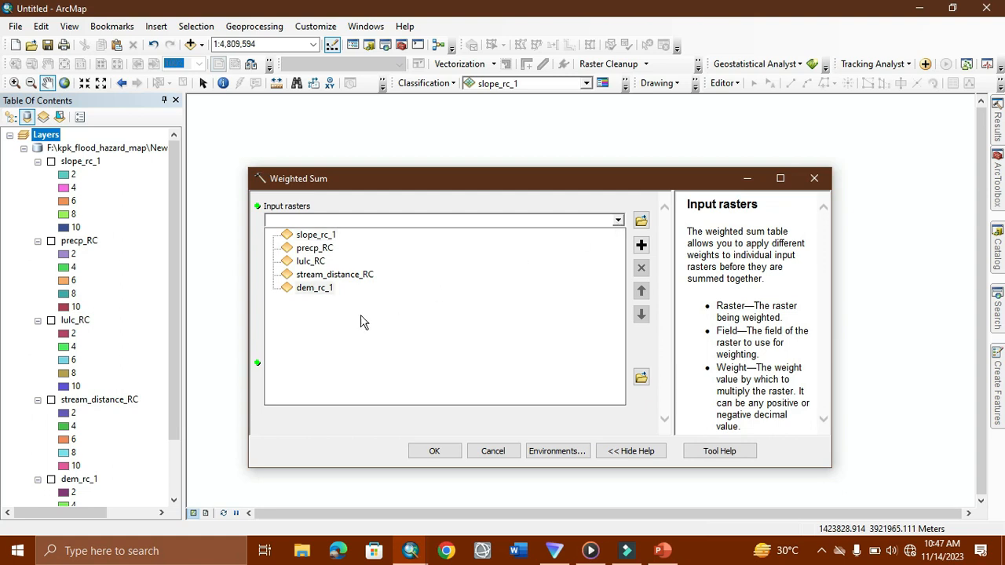
left_click(324, 290)
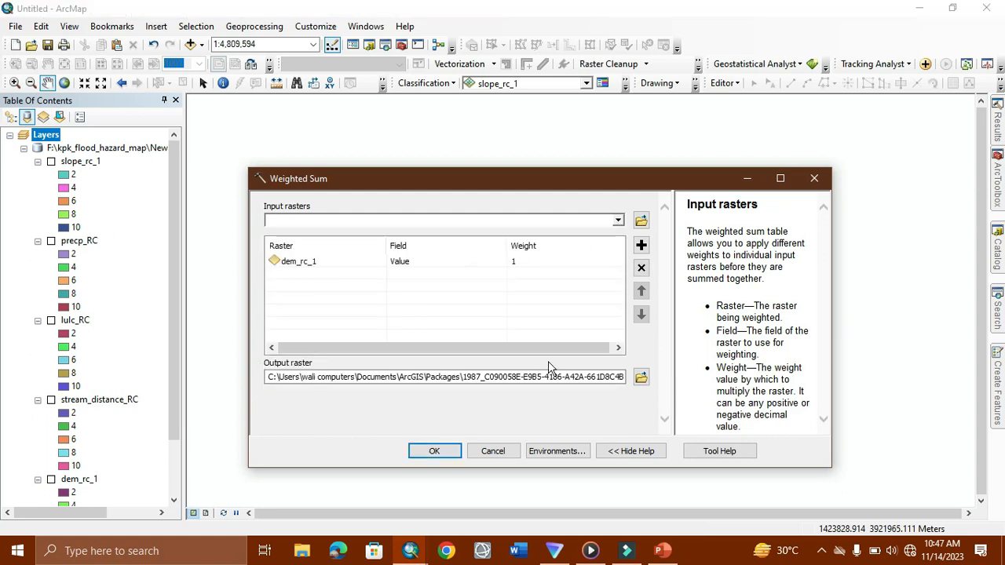
left_click(666, 550)
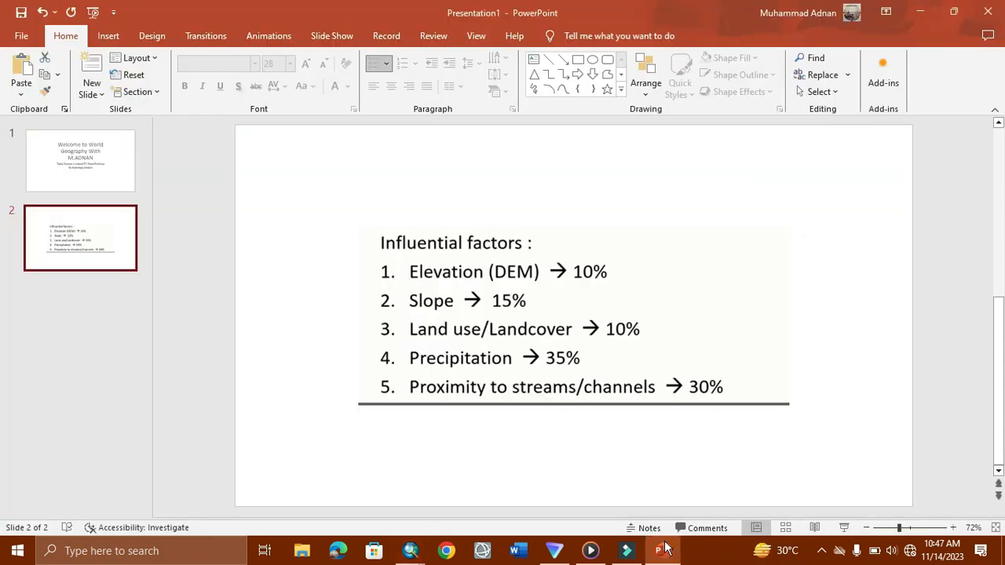
left_click(923, 12)
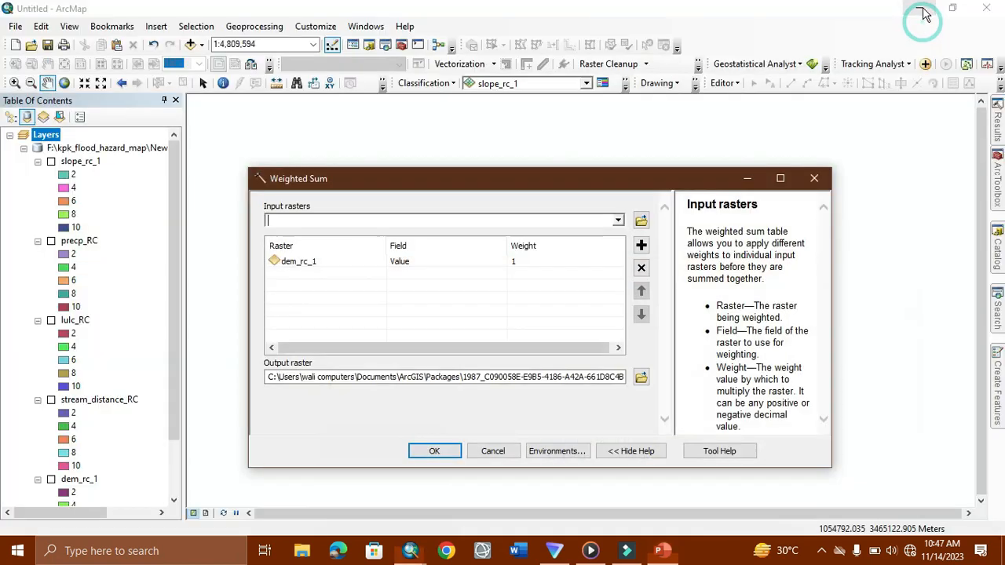
left_click(619, 221)
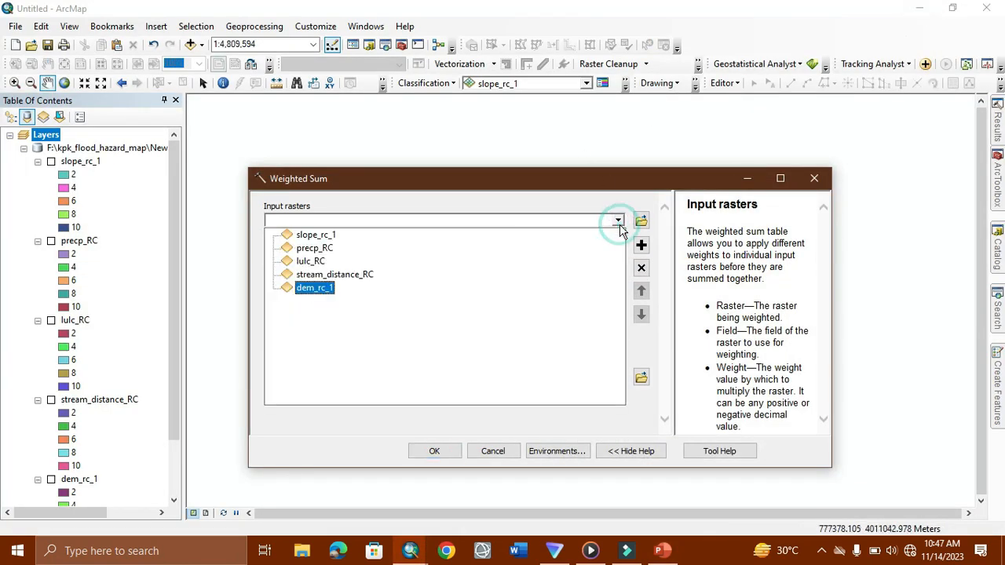
left_click(327, 235)
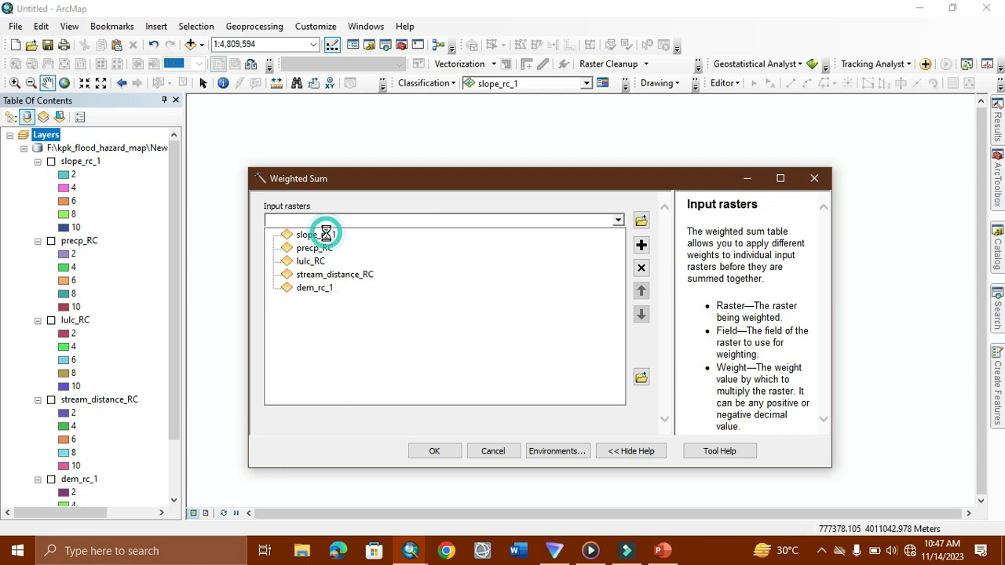
left_click(619, 221)
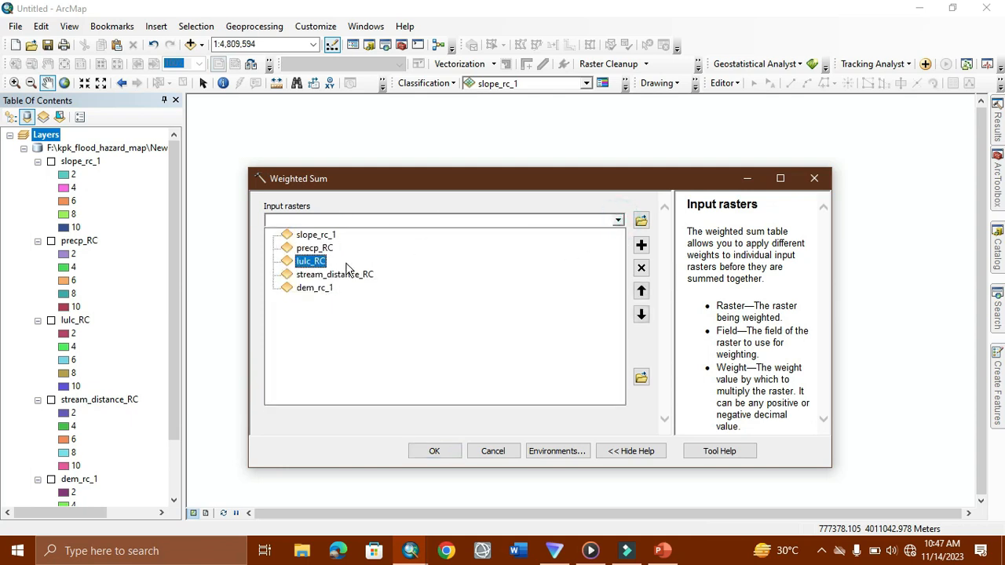
left_click(318, 262)
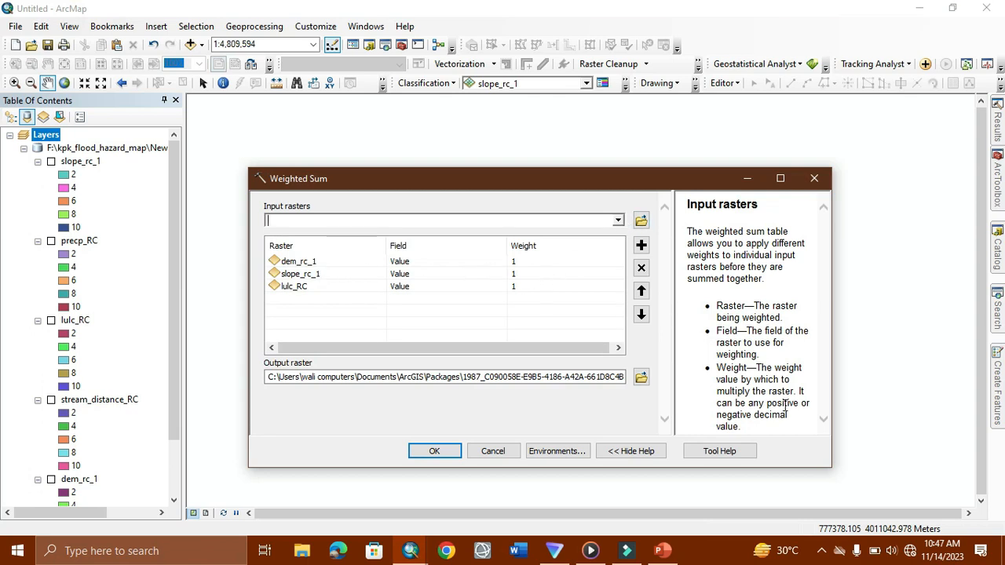
- Check the remaining factors on the PowerPoint slide and add precp_RC and stream_distance_RC to the Weighted Sum inputs
left_click(664, 552)
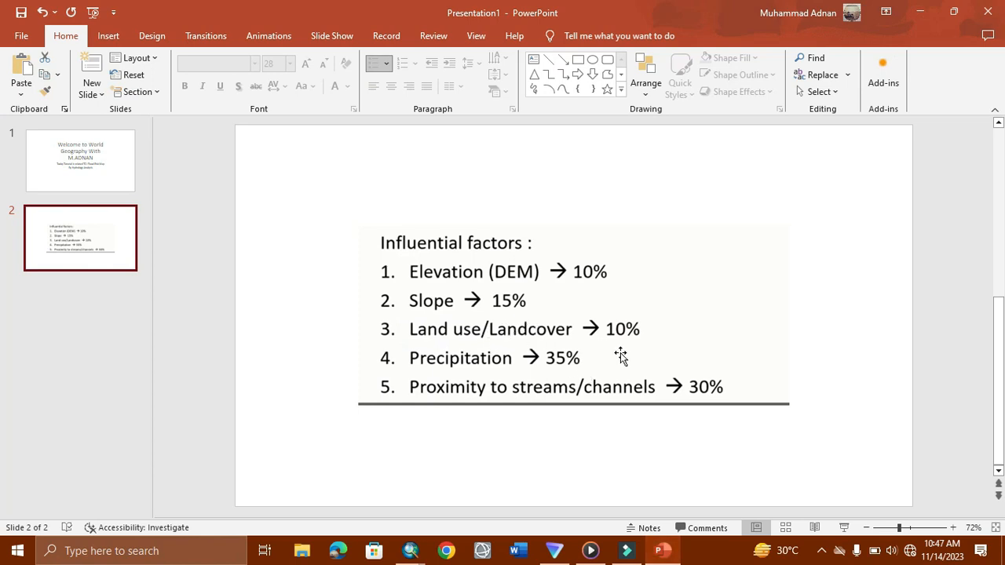
left_click(917, 12)
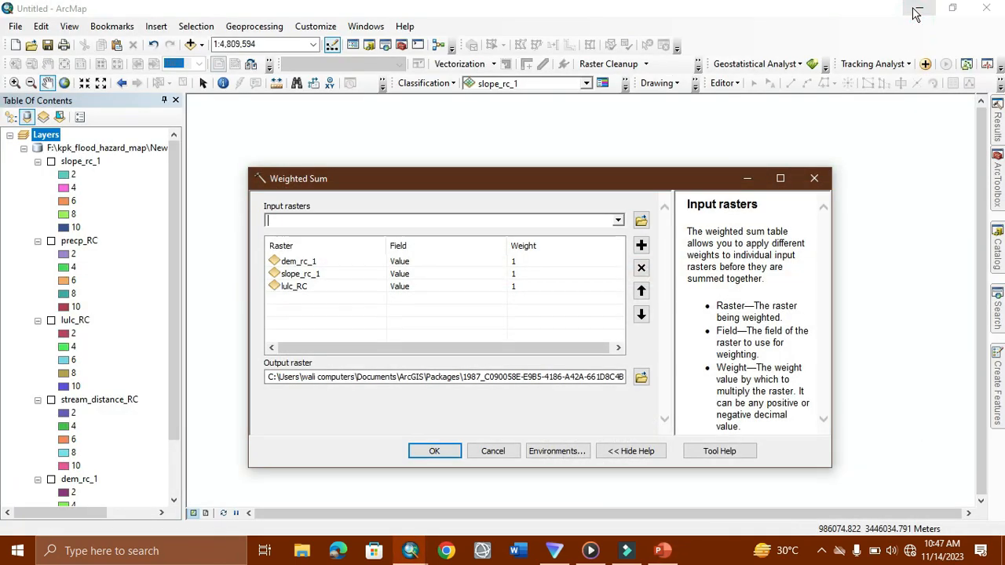
left_click(618, 223)
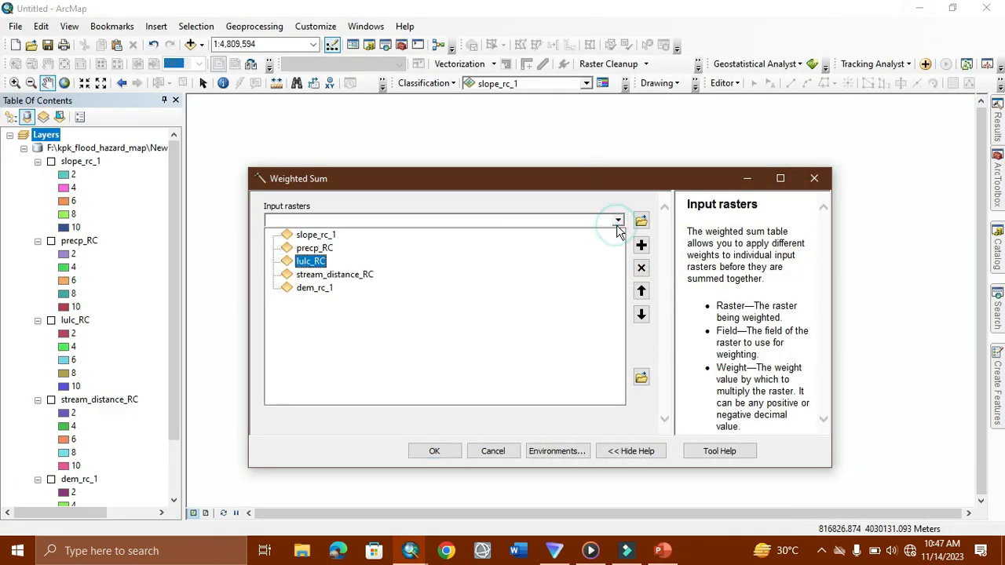
left_click(315, 248)
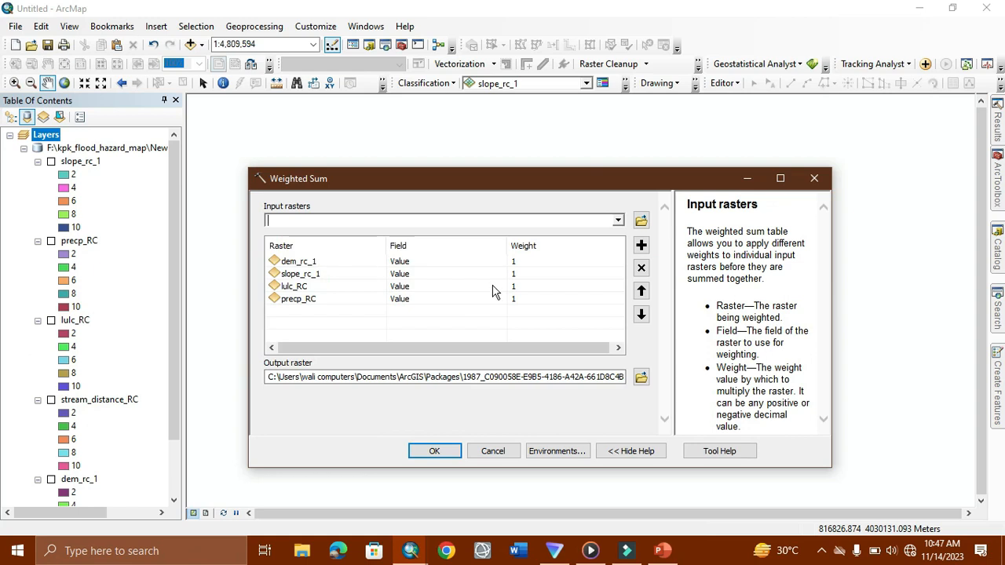
left_click(617, 222)
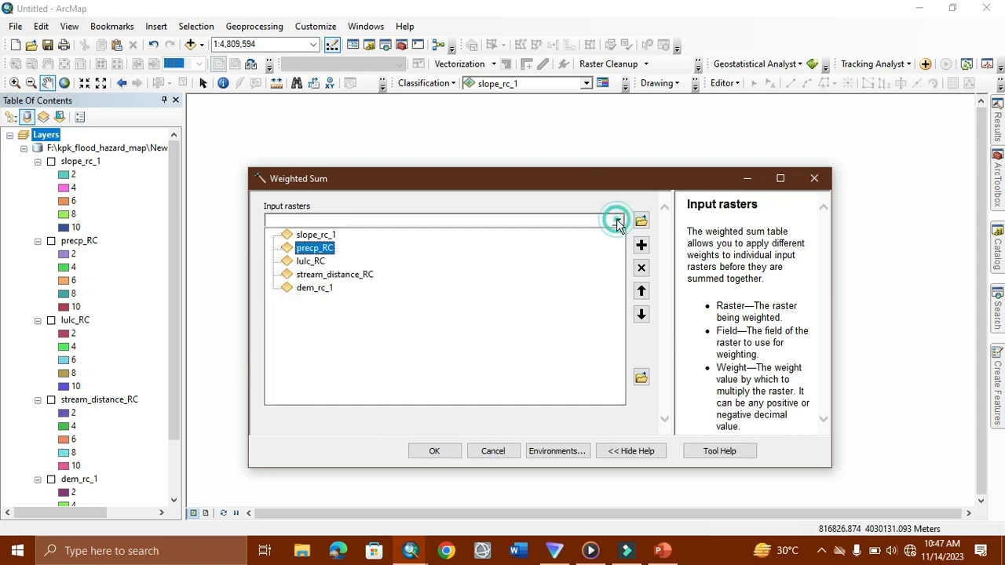
left_click(349, 280)
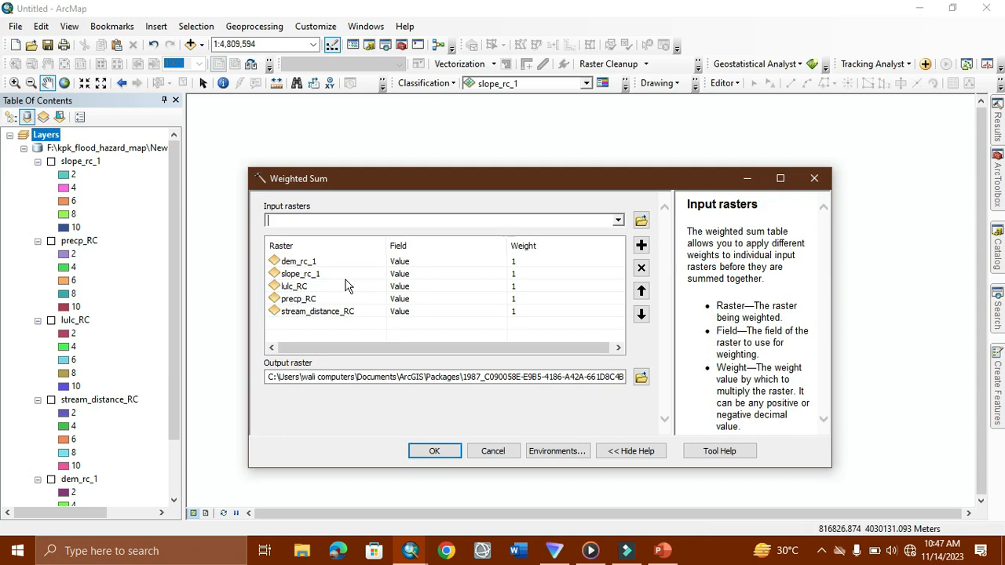
- Set the weight of dem_rc_1 to 0.10, following the elevation percentage on the PowerPoint slide
left_click(528, 263)
left_click(530, 264)
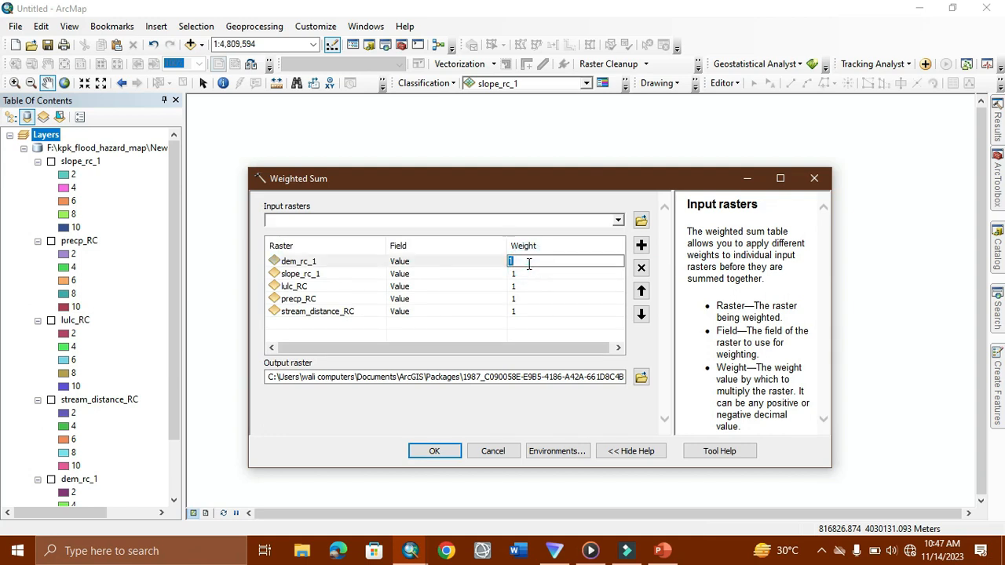
left_click(662, 552)
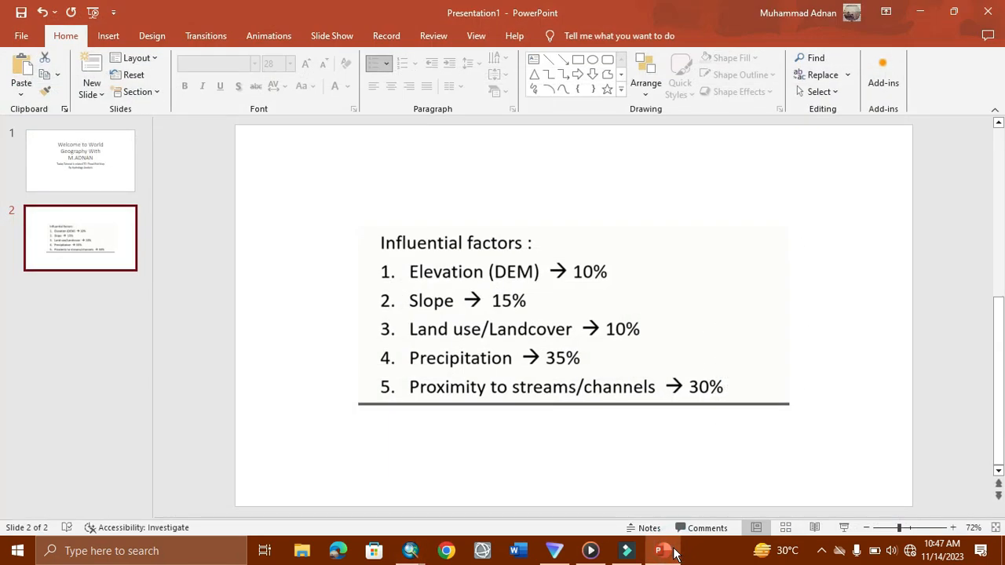
left_click(664, 551)
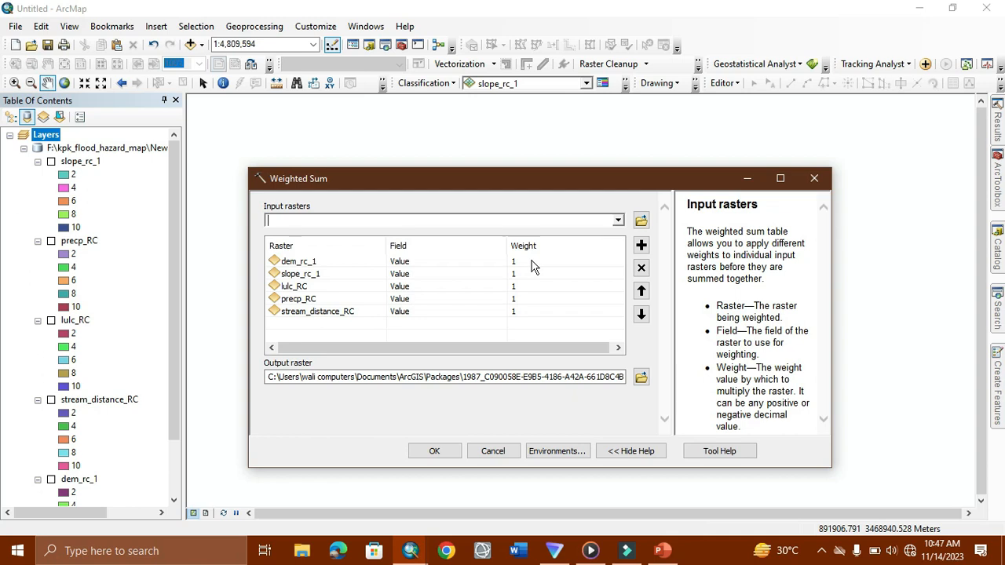
left_click(531, 262)
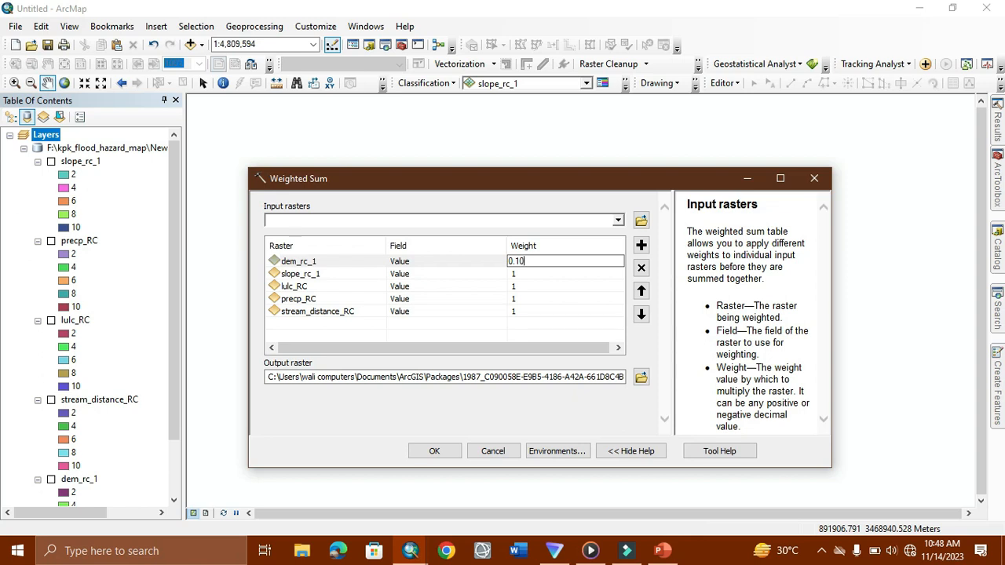
- Set the weight of slope_rc_1 to 0.15, following the slope percentage on the PowerPoint slide
key("Return")
key("Down")
key("Down")
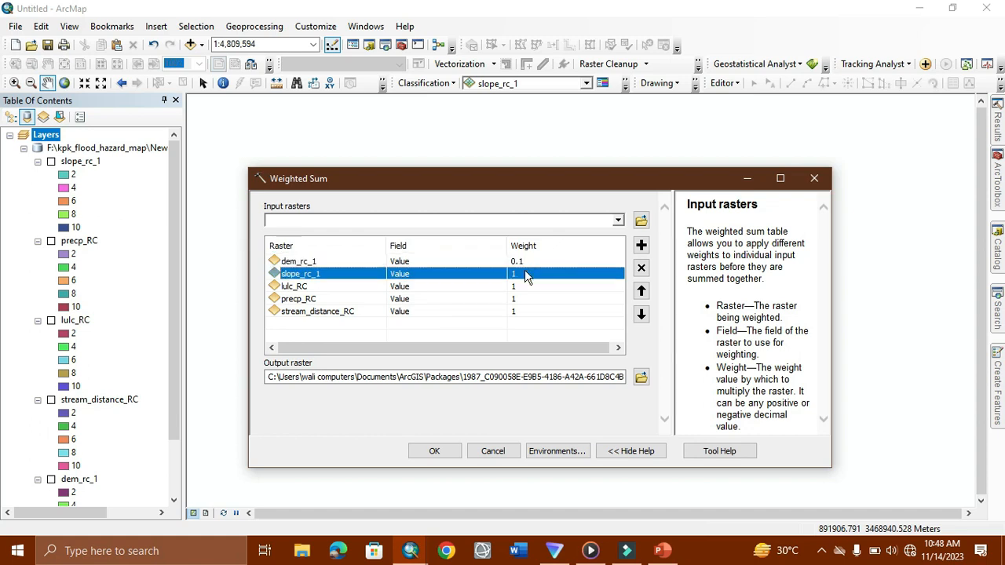
left_click(662, 552)
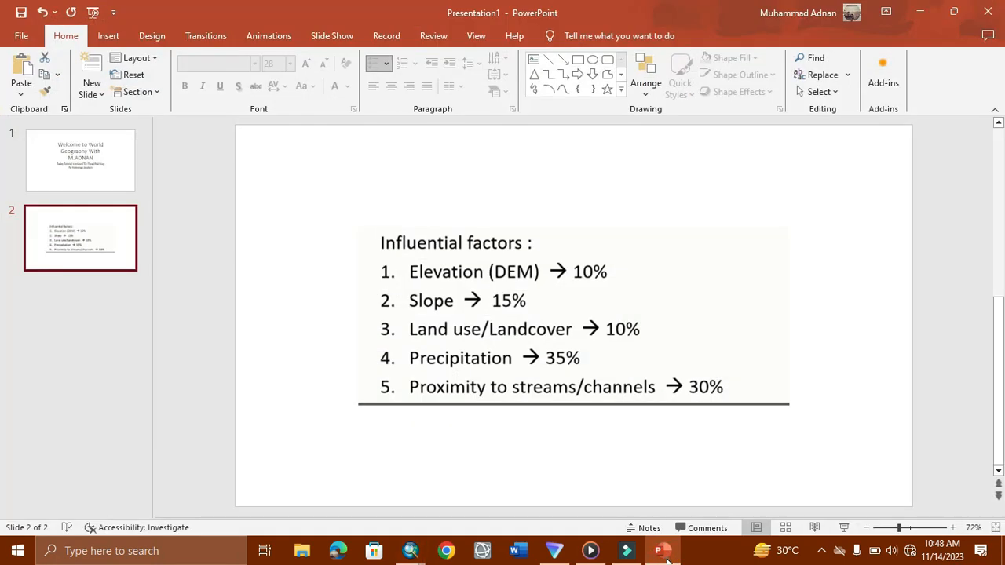
left_click(664, 554)
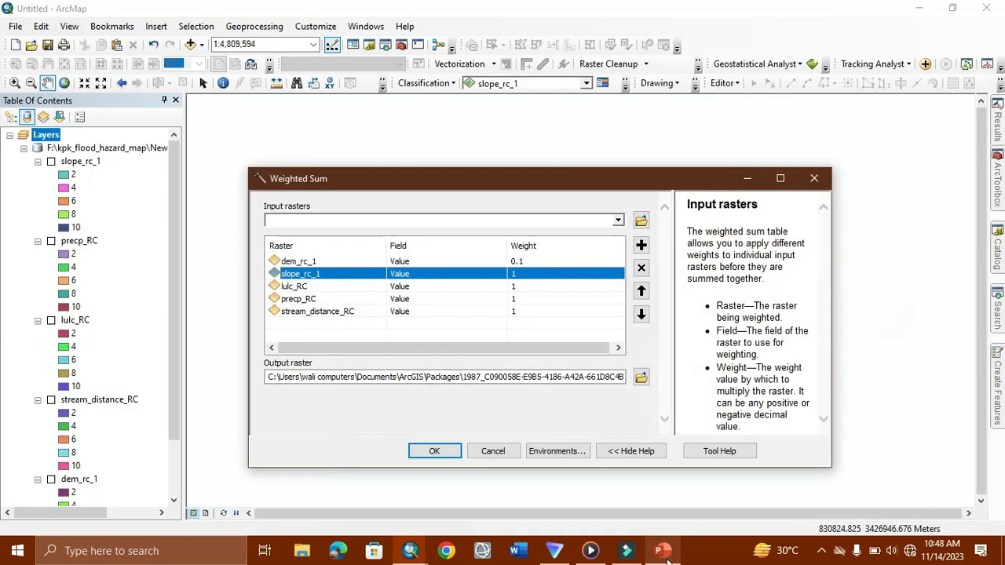
left_click(529, 274)
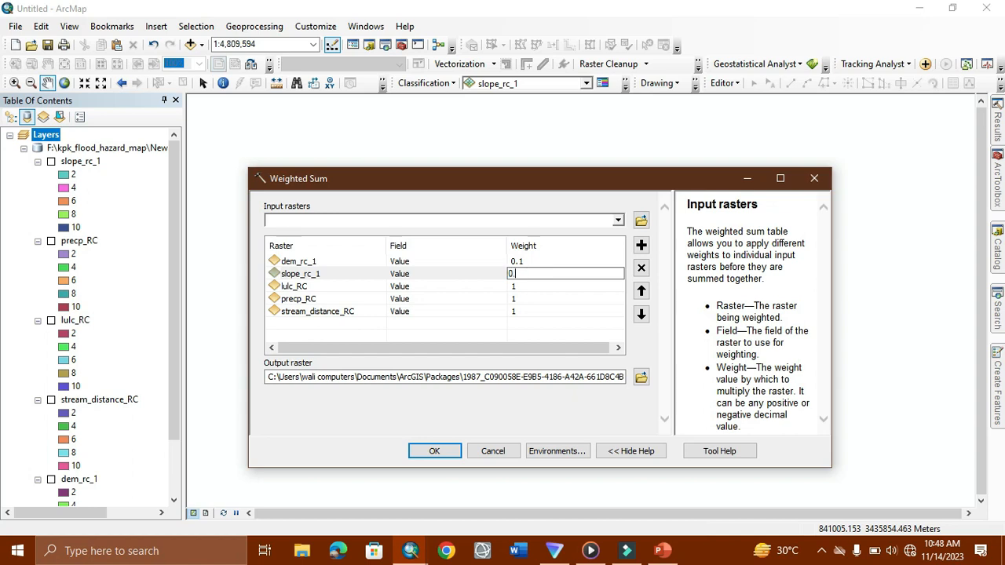
key("Return")
key("Down")
key("Down")
key("Down")
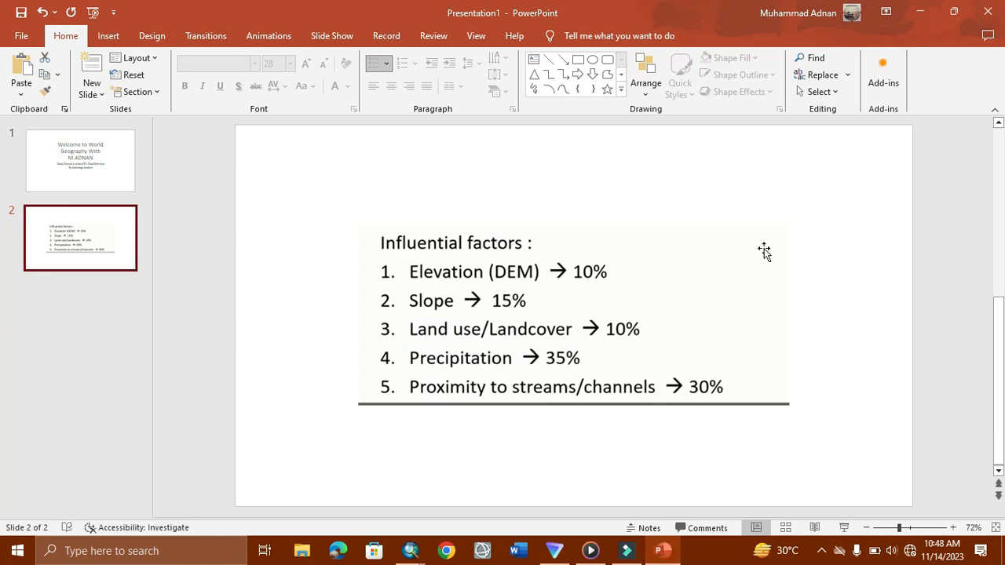
- Return from the PowerPoint slide to ArcMap and set the weights of lulc_RC to 0.10 and precp_RC to 0.35
left_click(925, 13)
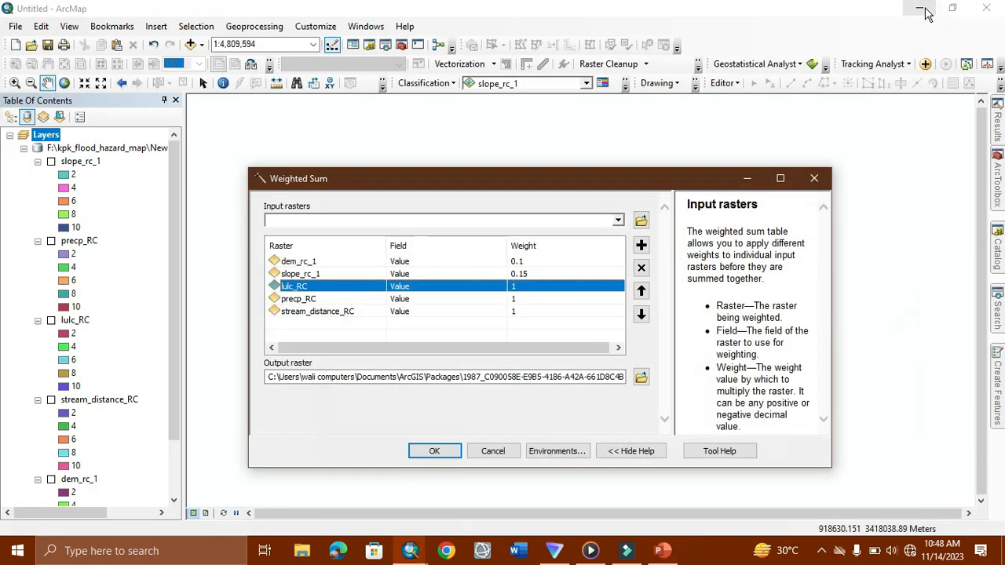
left_click(547, 287)
type("0.10")
key("Return")
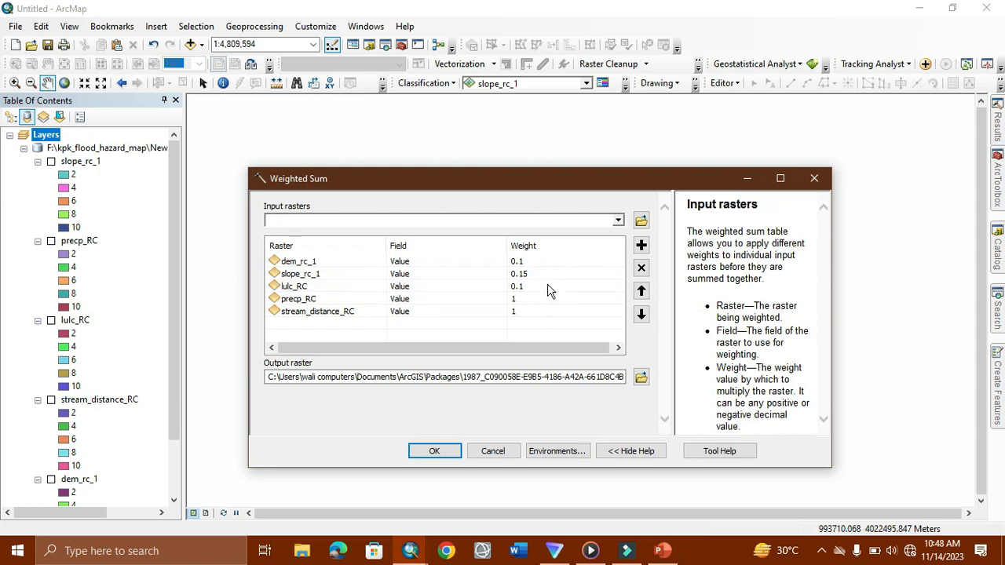
left_click(525, 300)
type("0")
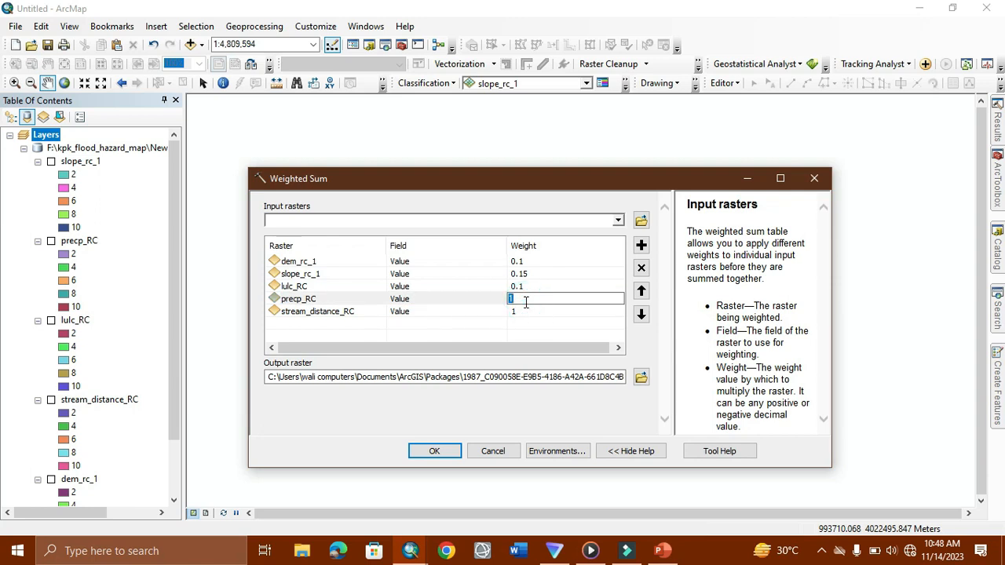
type(".35")
key("Return")
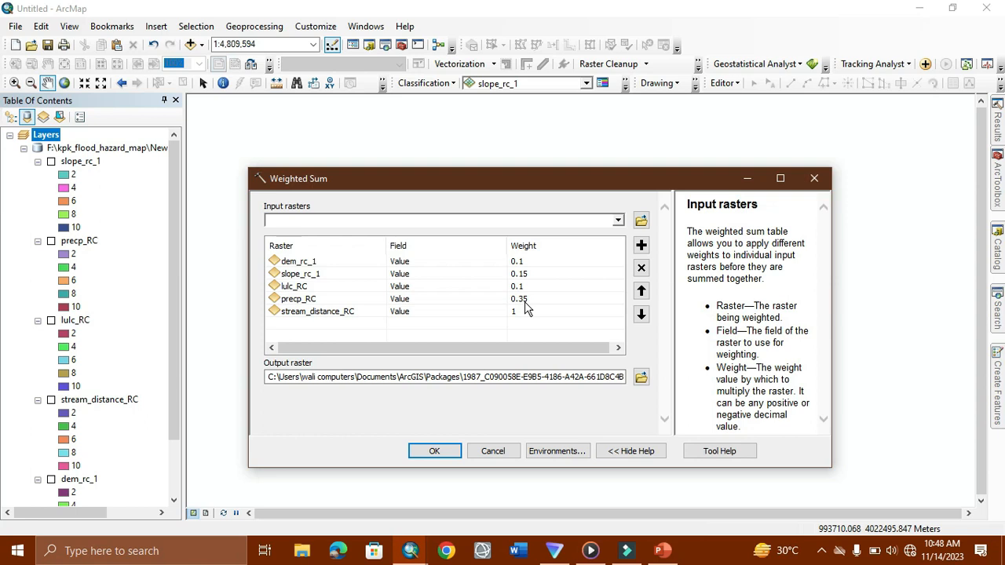
- Set the weight of stream_distance_RC to 0.30 and check the weights against the percentages on the PowerPoint slide
left_click(520, 311)
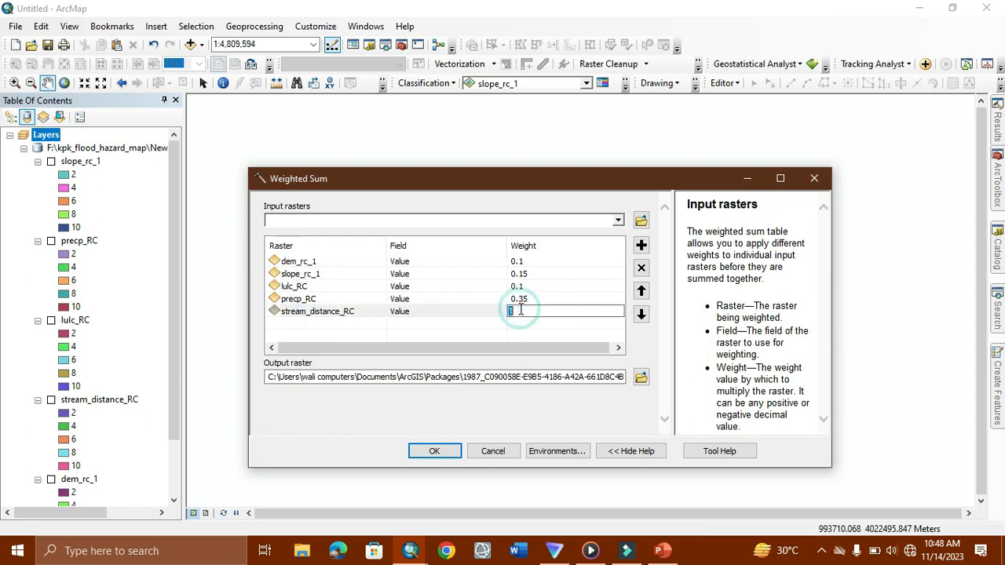
type("0.30")
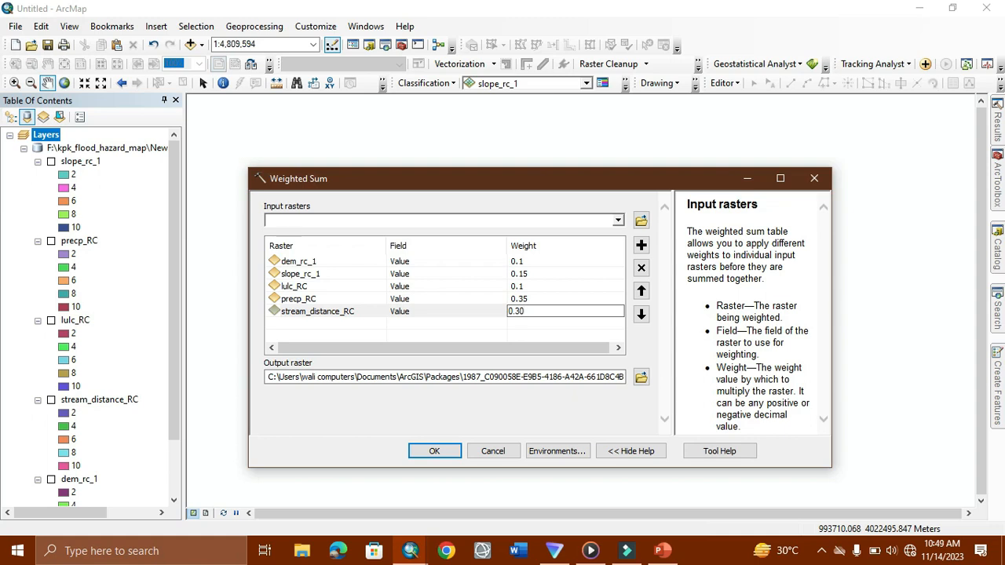
key("Return")
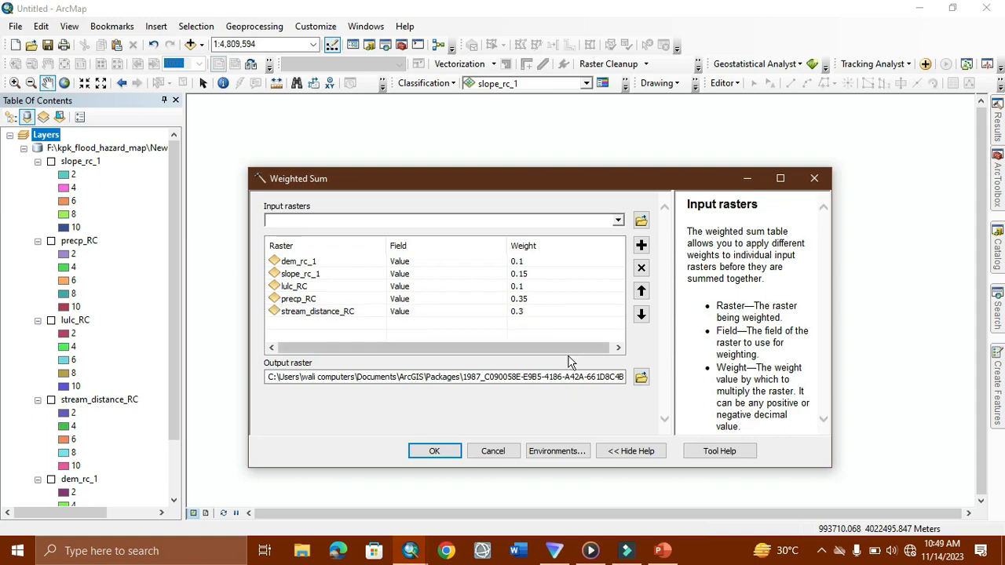
left_click(680, 552)
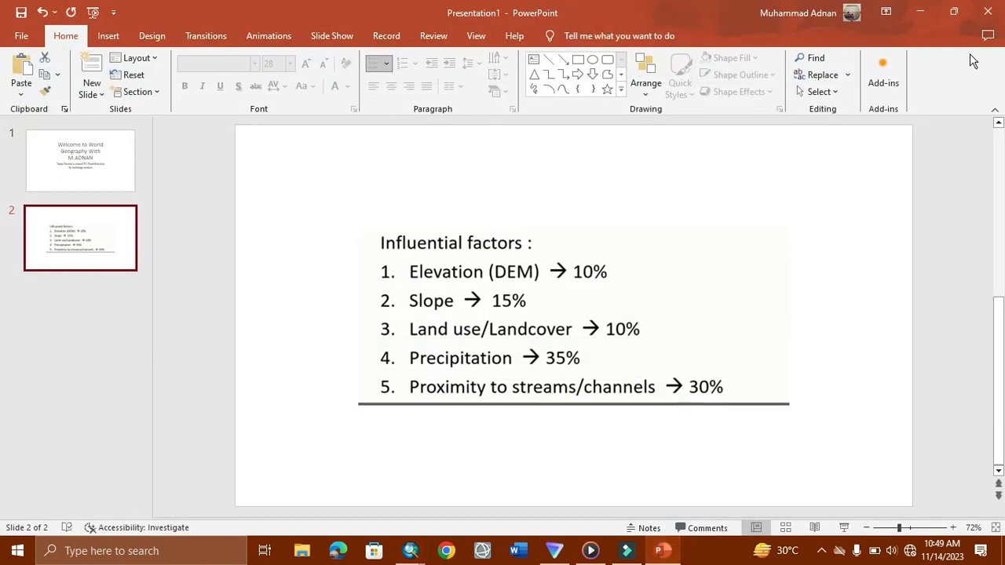
left_click(911, 14)
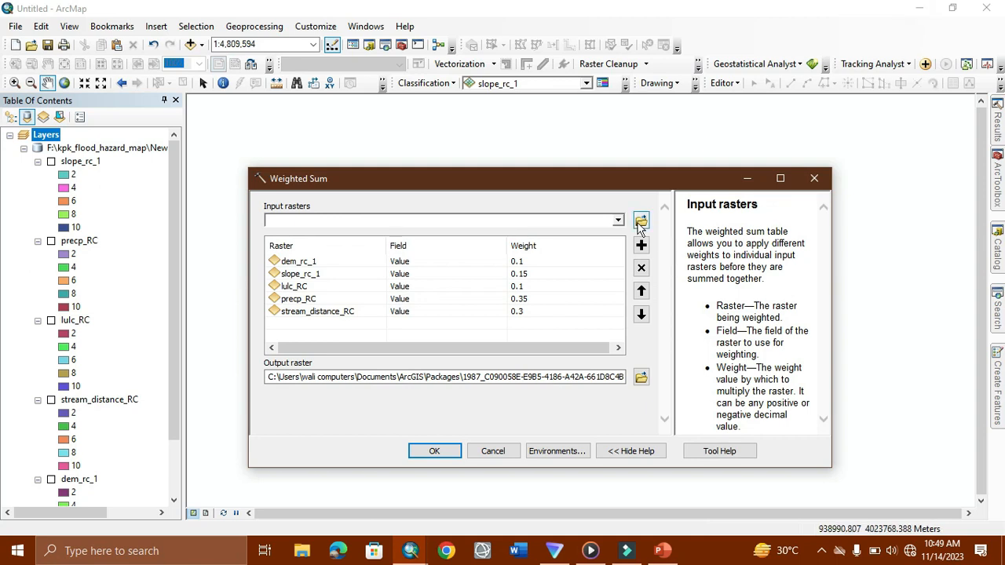
- Save the output raster as Flood_risk_KPK in New File Geodatabase.gdb and run the Weighted Sum
left_click(642, 379)
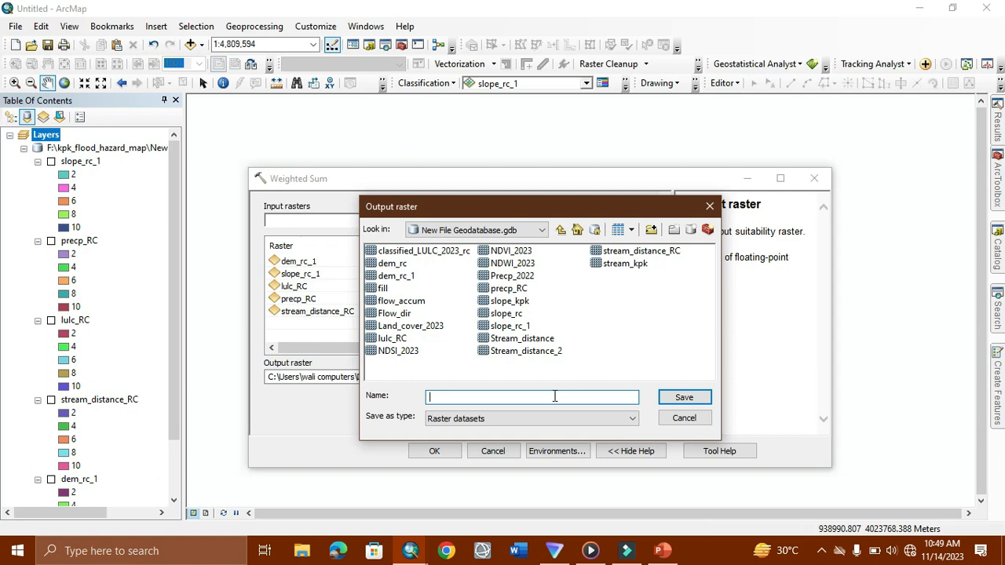
type("F")
left_click(669, 401)
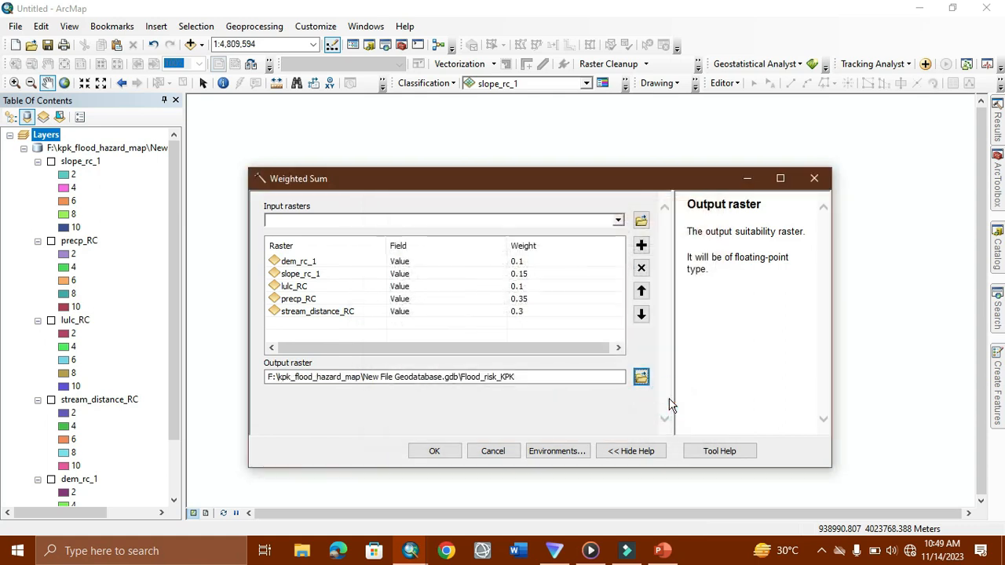
left_click(436, 451)
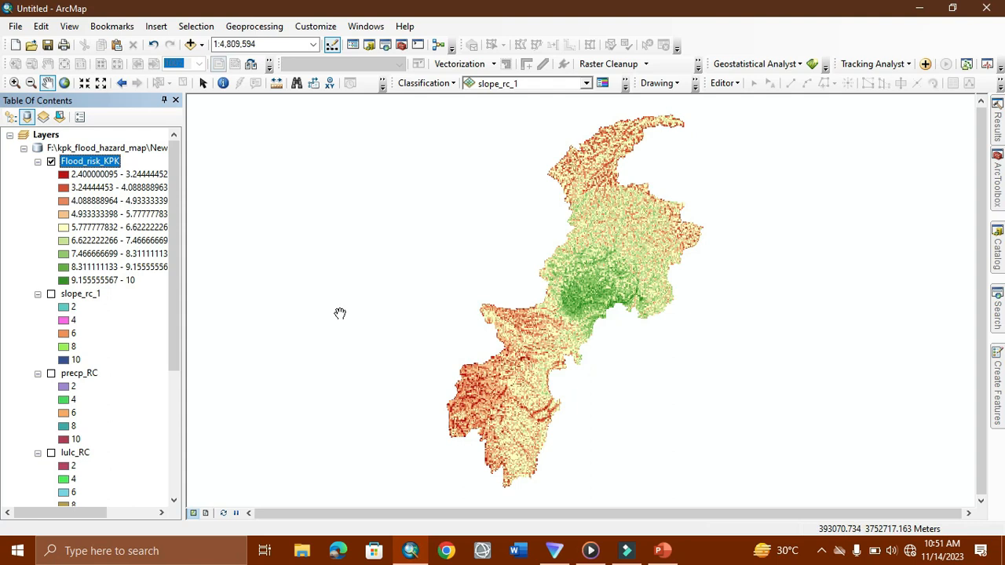
- Show the precp_RC layer and toggle Flood_risk_KPK off and on to compare the flood risk pattern with precipitation
left_click(51, 375)
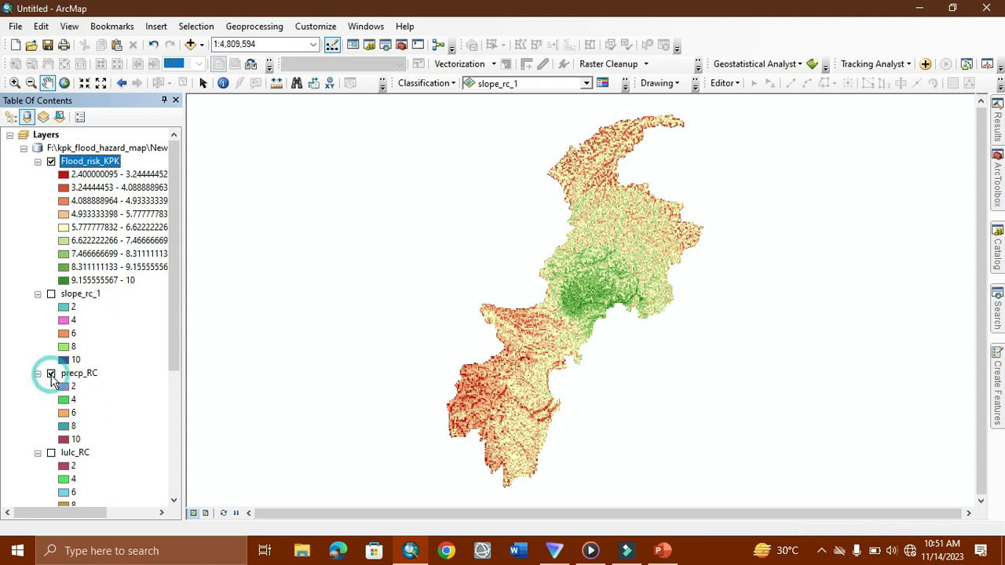
left_click(51, 162)
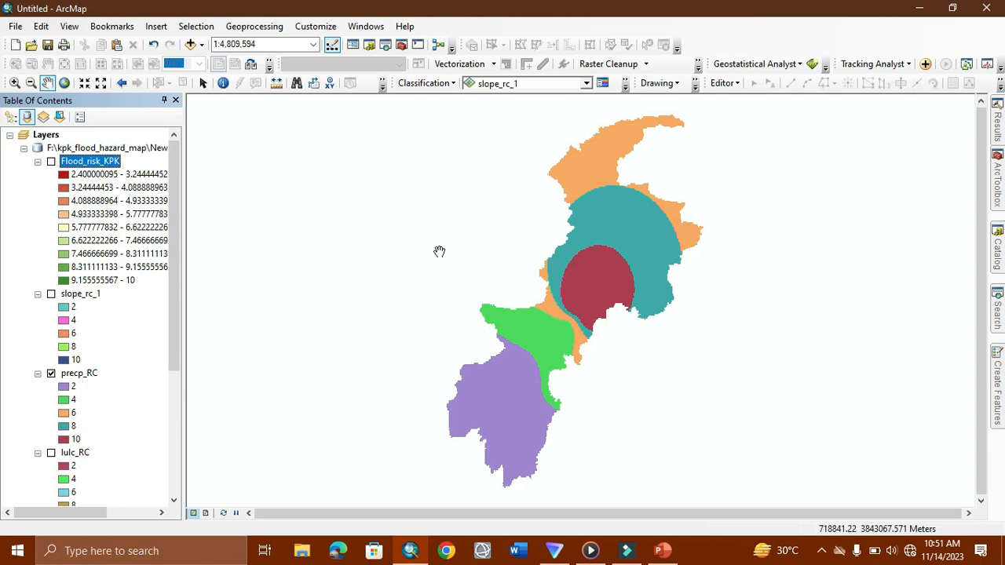
left_click(51, 161)
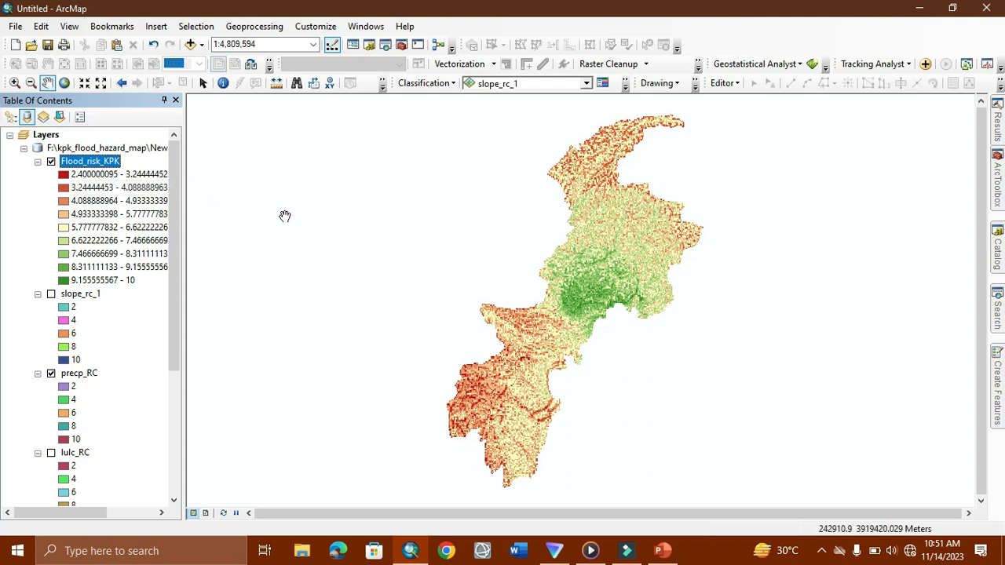